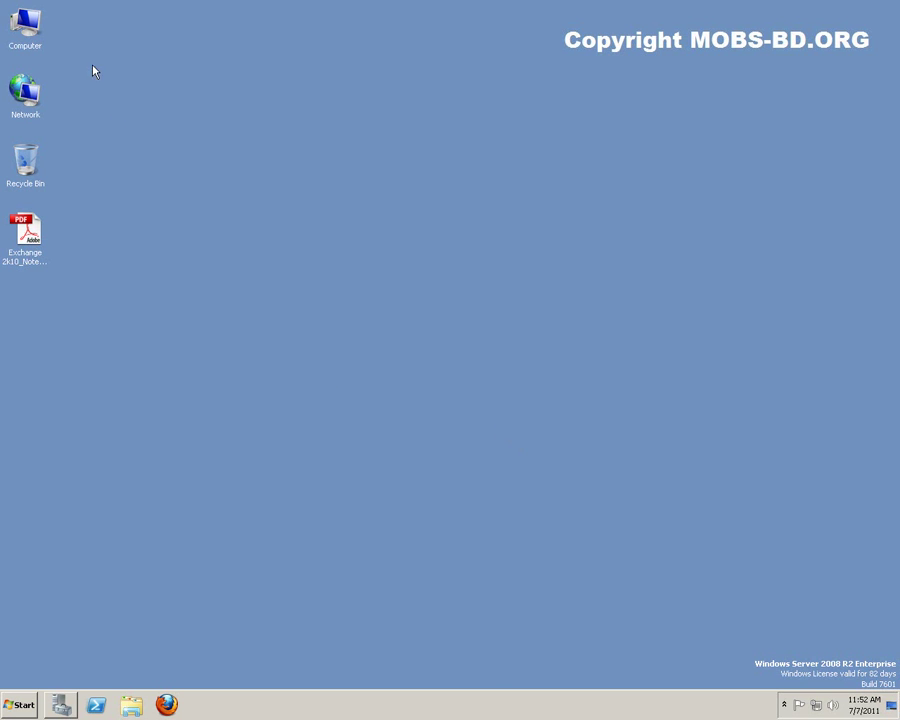
Step: Open the Computer window from the desktop and select Local Disk (D:)
double_click(23, 48)
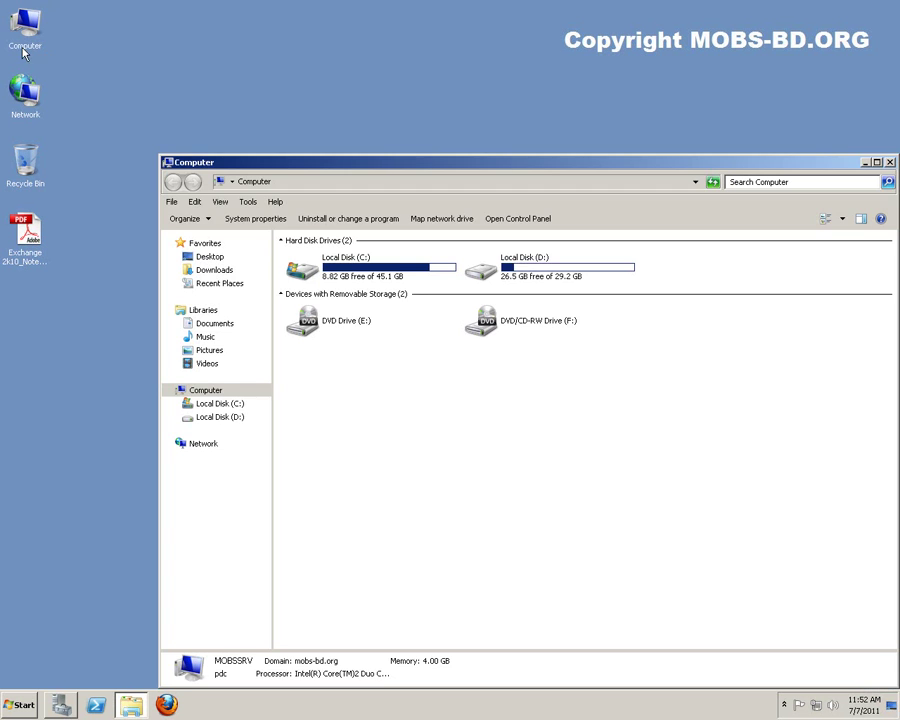
left_click_drag(604, 170, 554, 149)
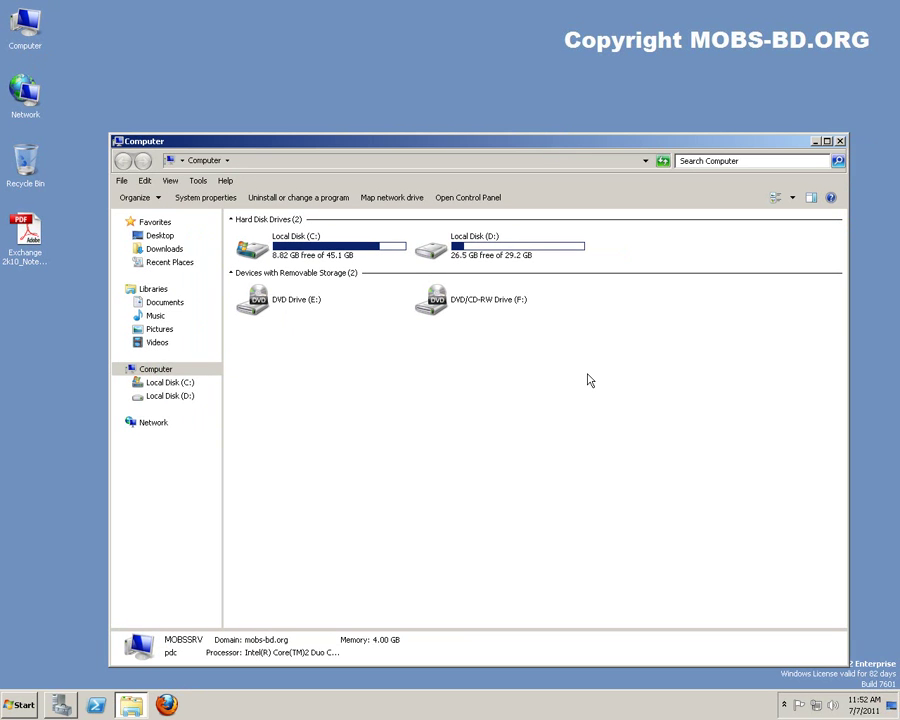
left_click(490, 255)
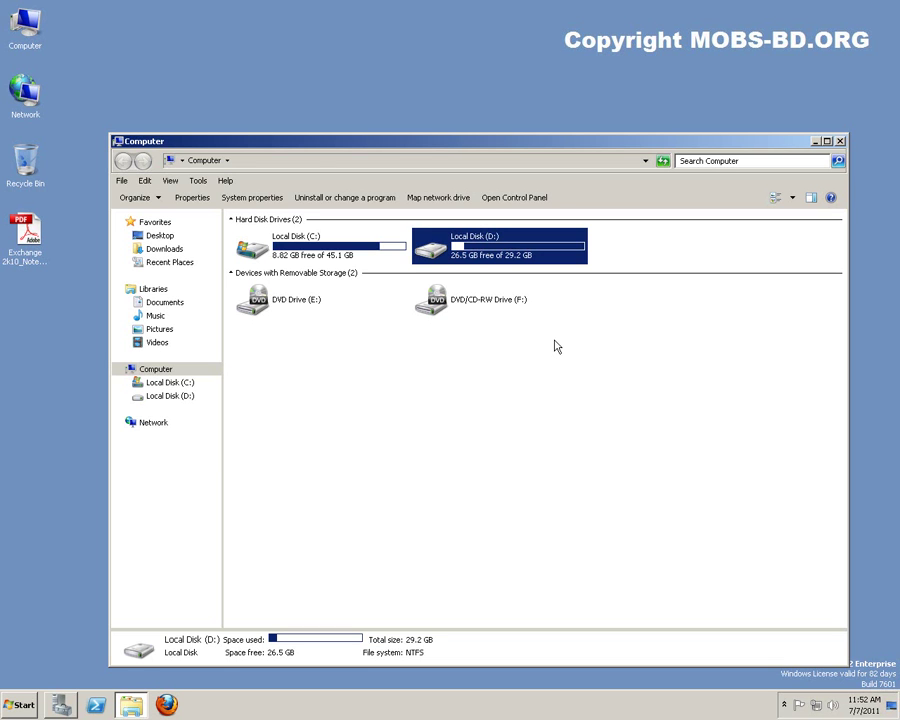
Step: Open Local Disk (D:) properties and enable quota management on the Quota tab
right_click(466, 244)
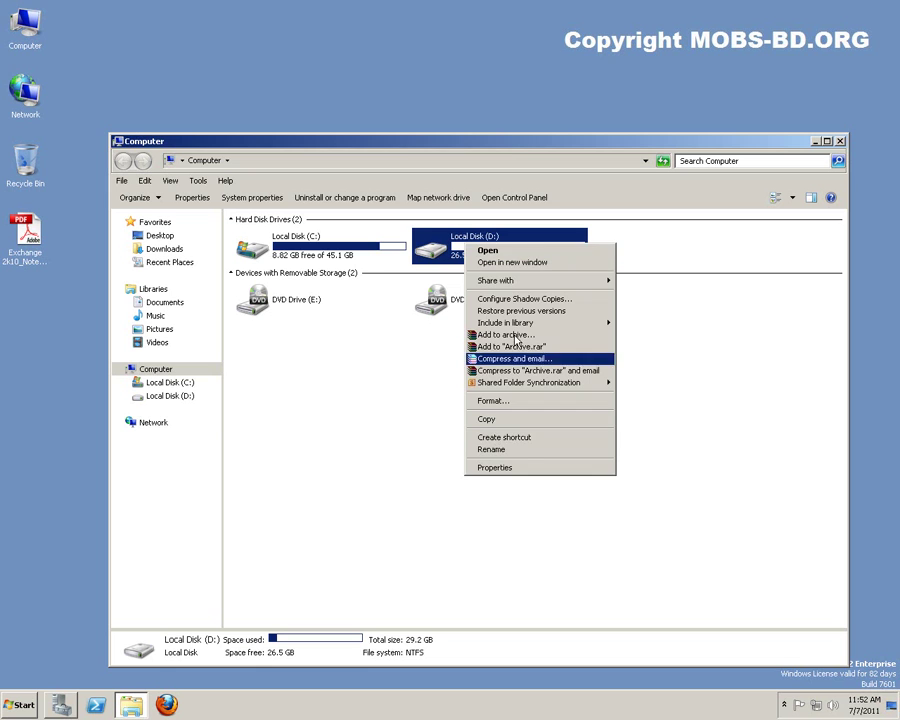
left_click(530, 467)
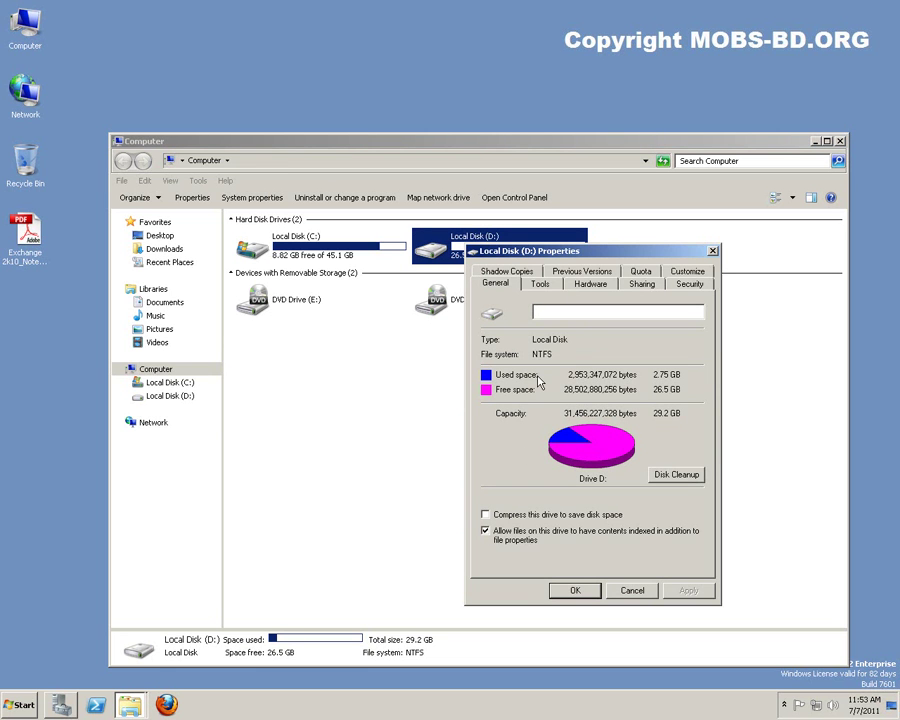
key("Escape")
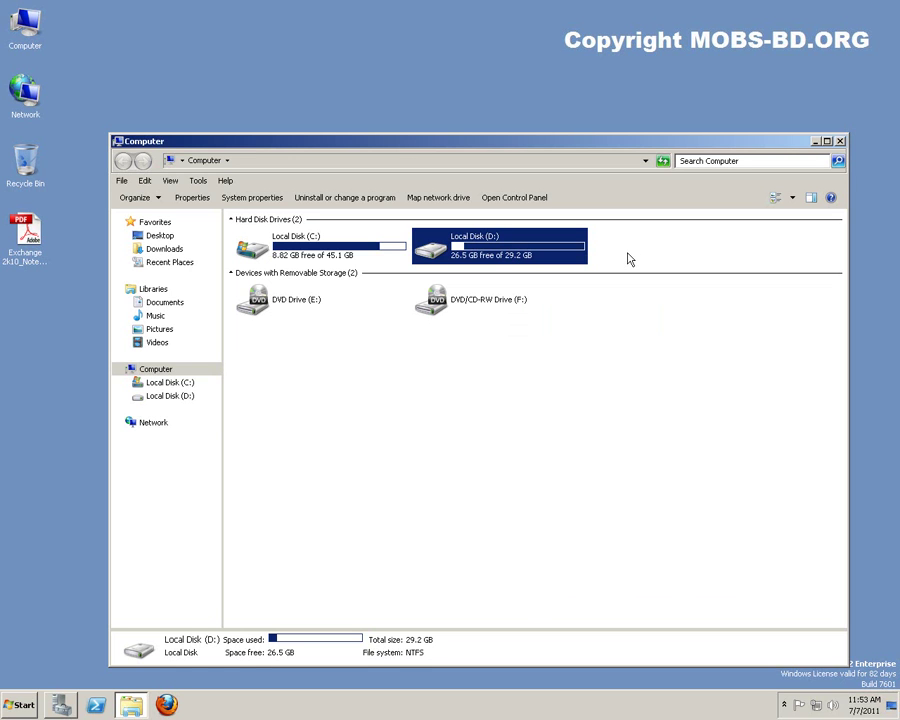
right_click(497, 245)
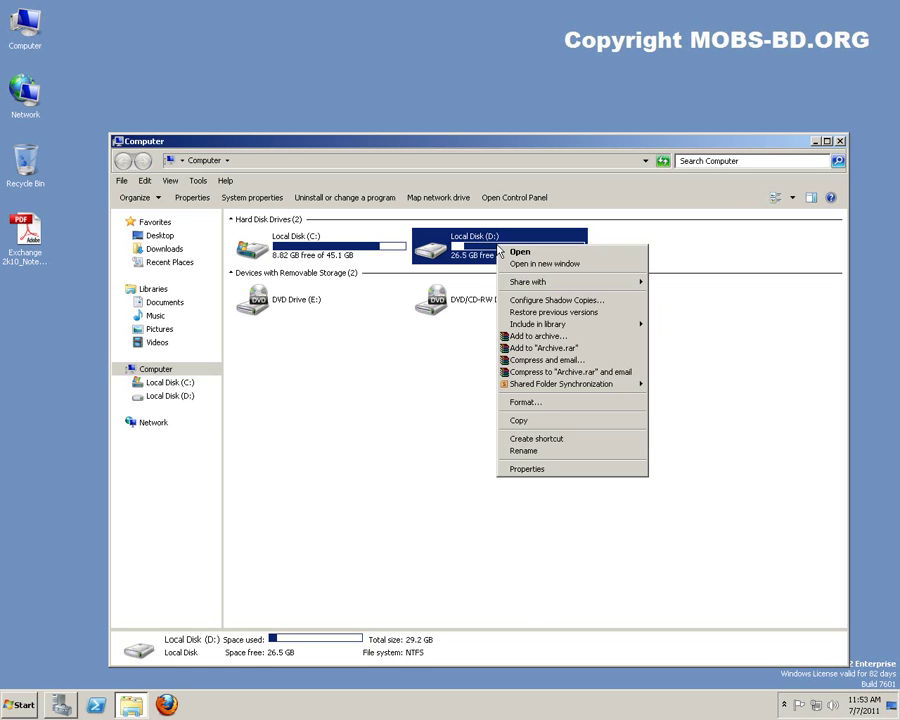
left_click(579, 476)
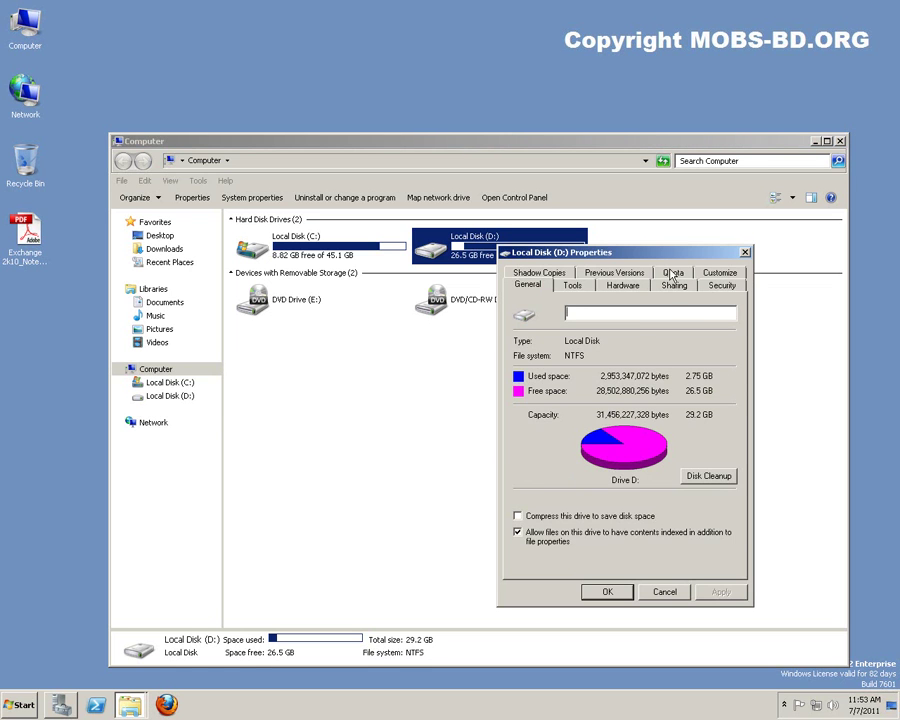
left_click(673, 274)
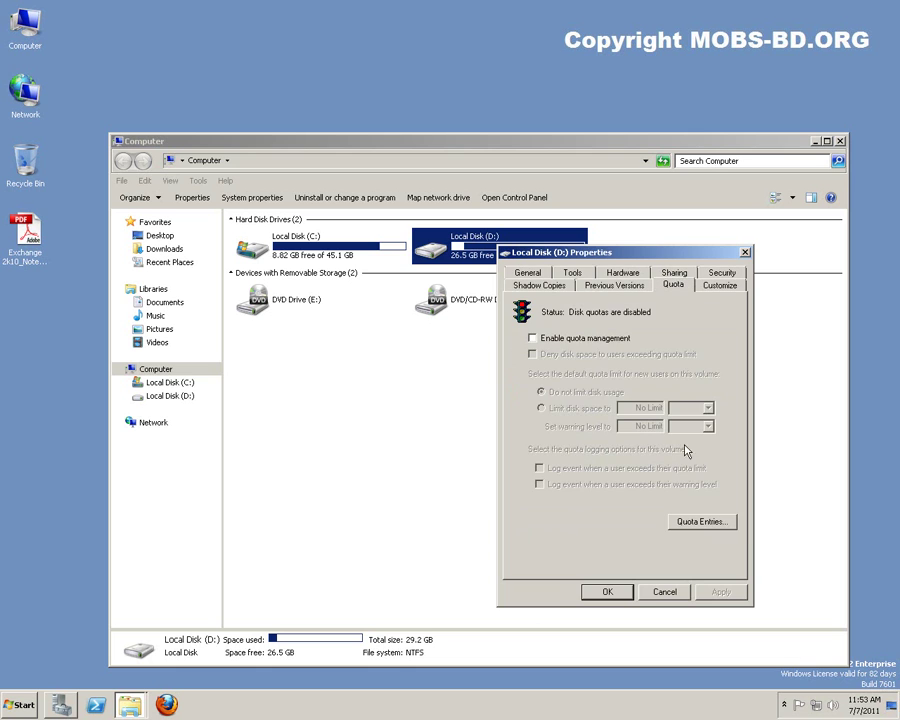
left_click(560, 340)
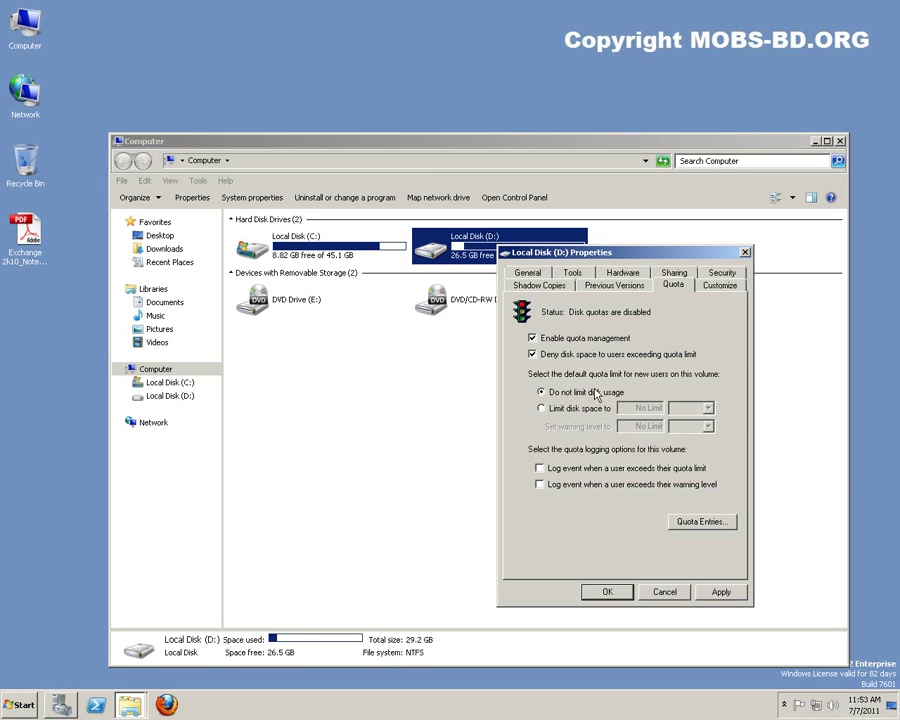
Step: Limit disk space for new users to 2 GB
left_click(546, 411)
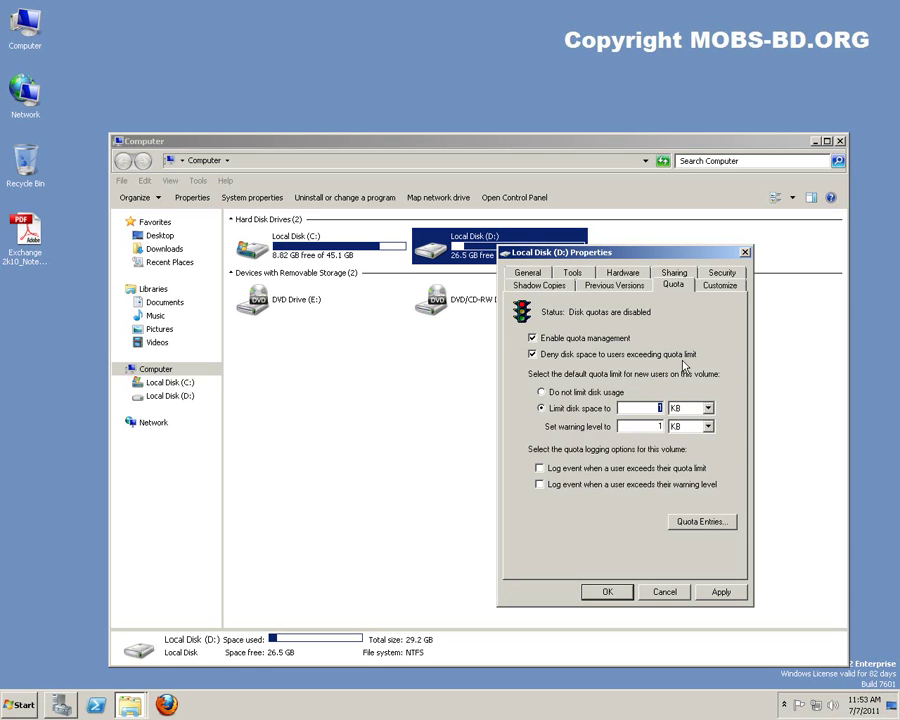
left_click(708, 409)
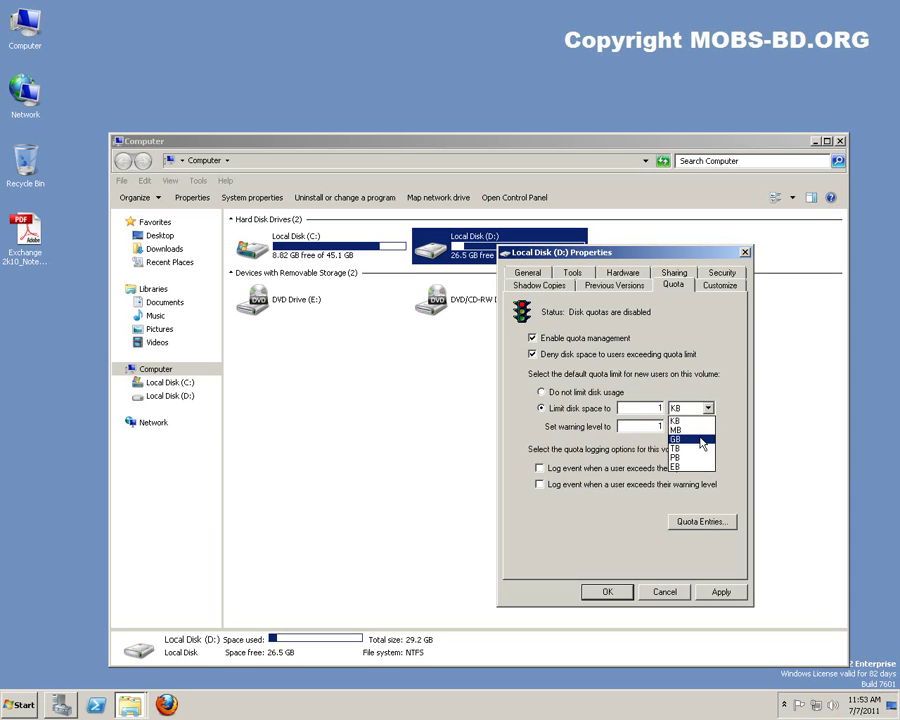
left_click(690, 421)
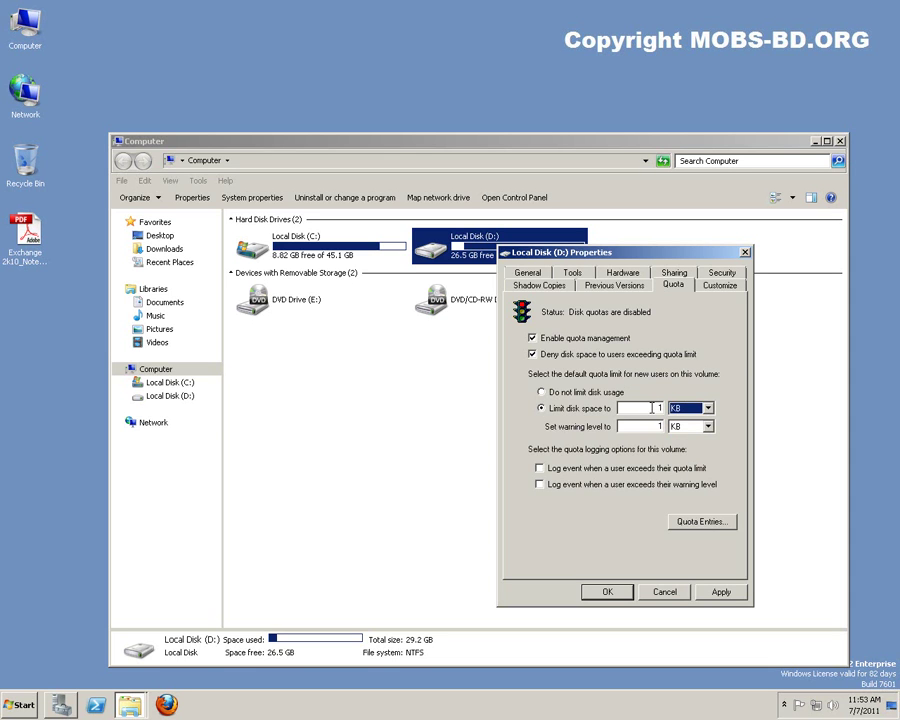
type("2")
left_click(708, 409)
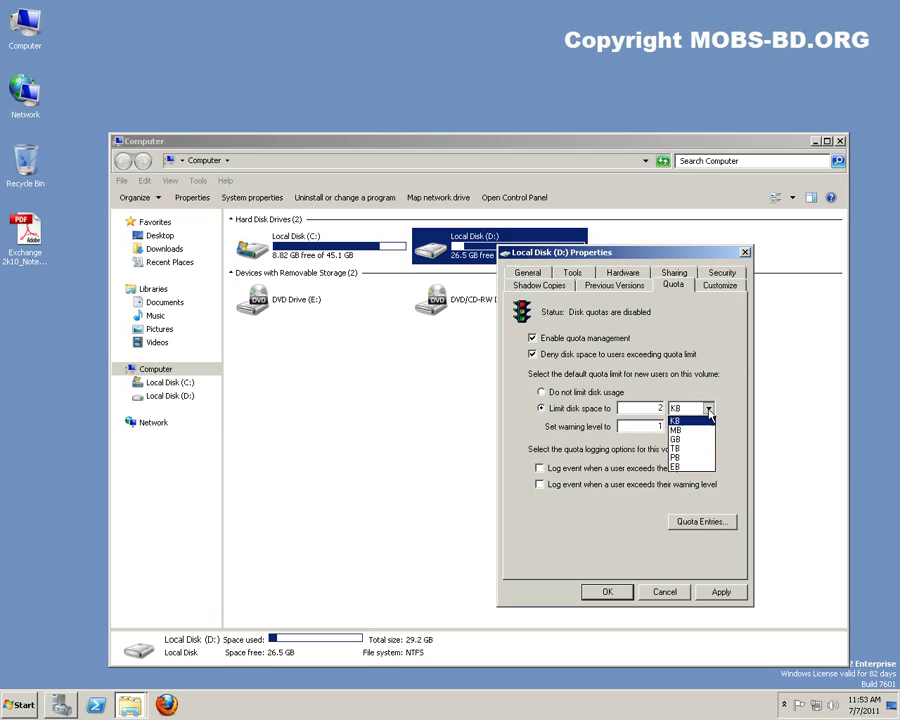
left_click(698, 440)
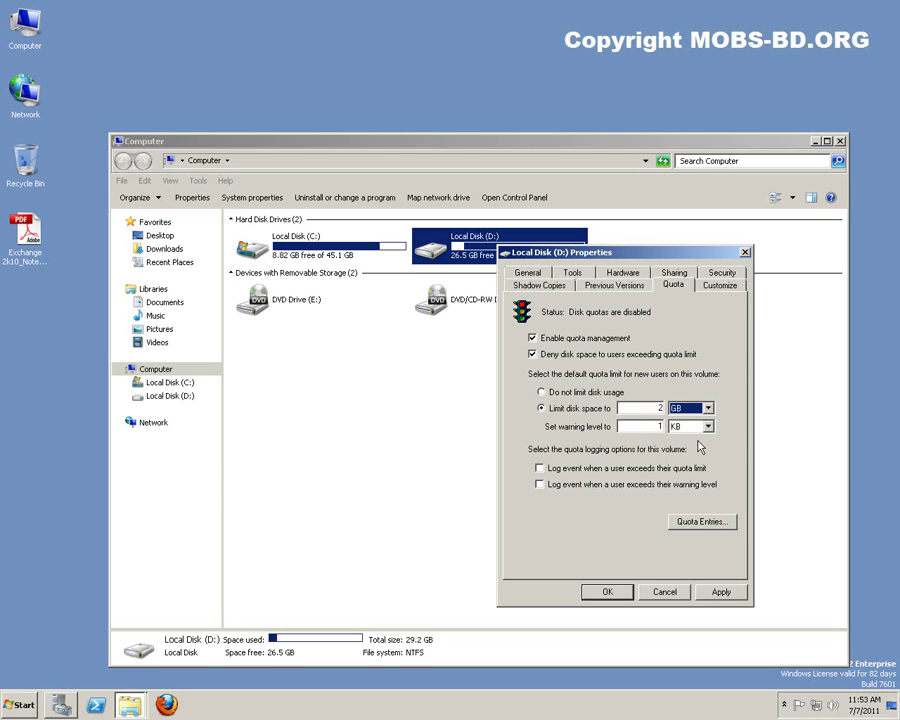
Step: Set the warning level to 1800 MB and log both quota-limit and warning-level events
double_click(654, 427)
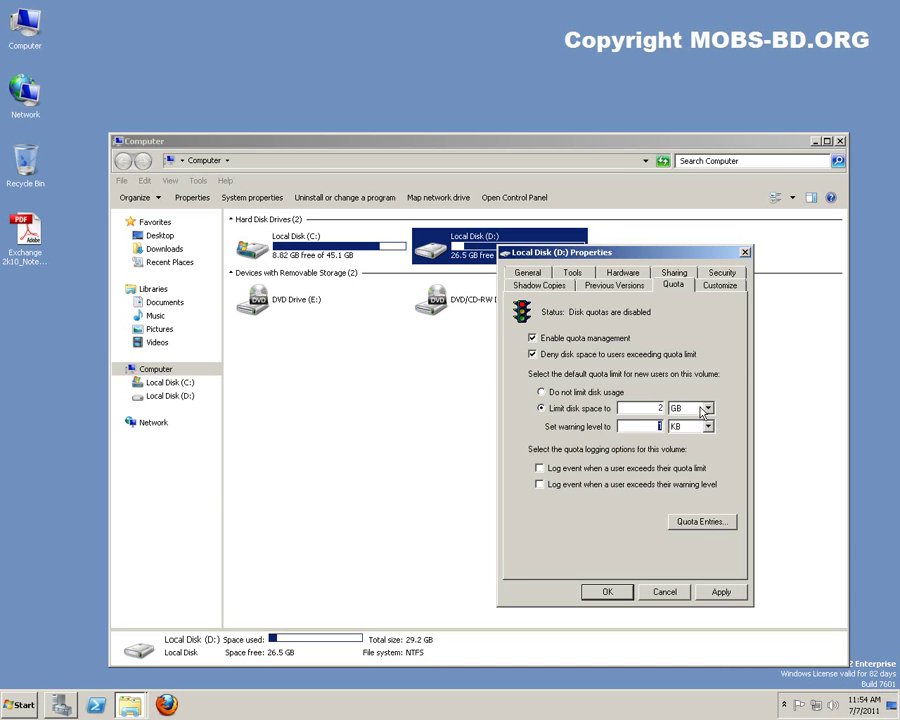
type("1")
left_click(708, 427)
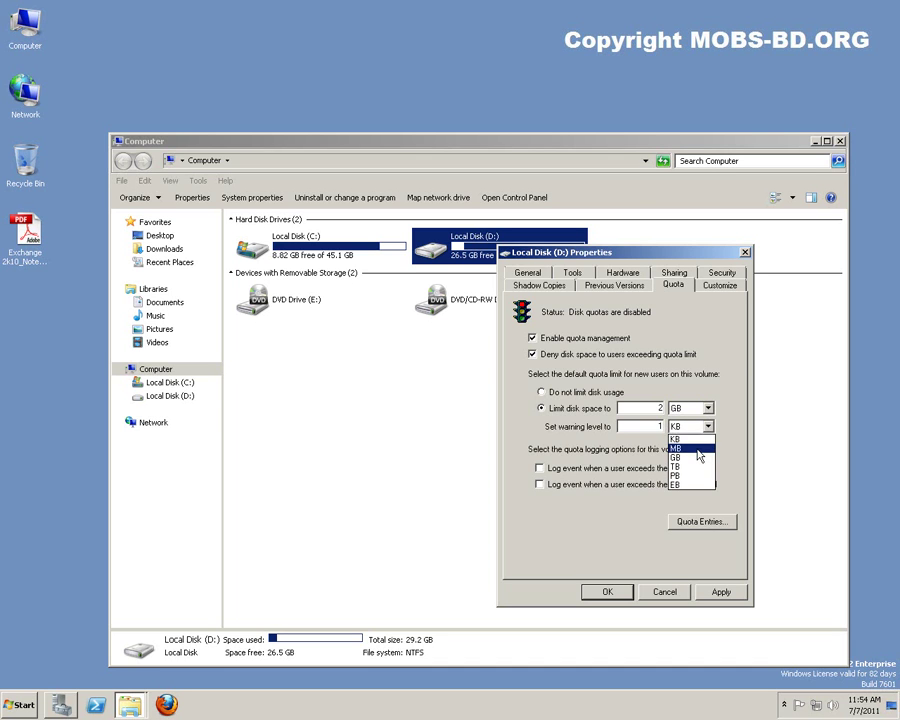
left_click(699, 450)
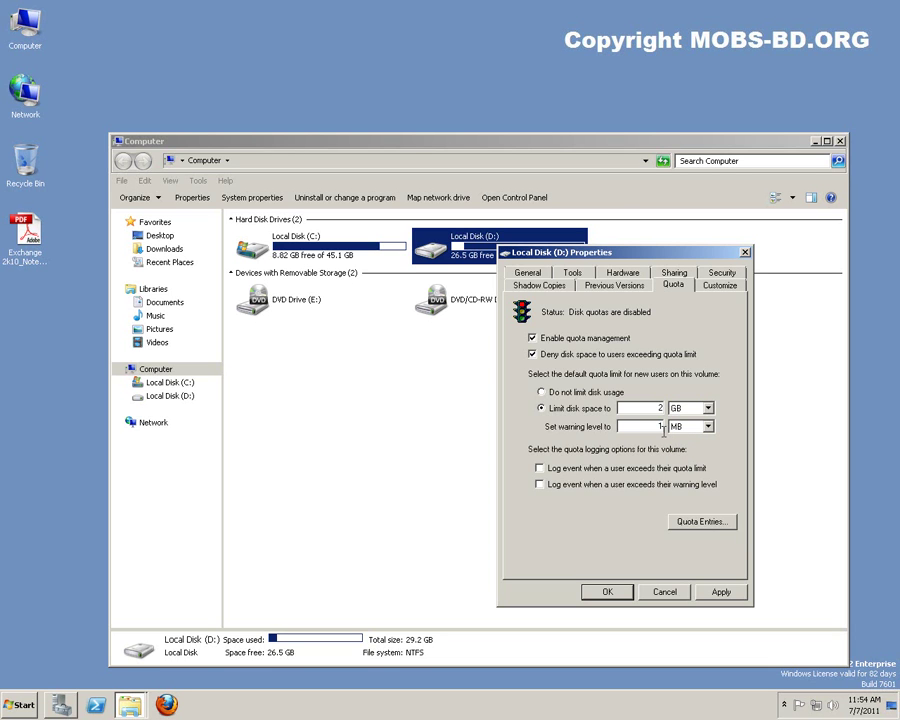
type("00")
left_click(540, 468)
left_click(539, 485)
Step: Open the D: quota entries list, widening the Name and Logon Name columns
left_click(714, 525)
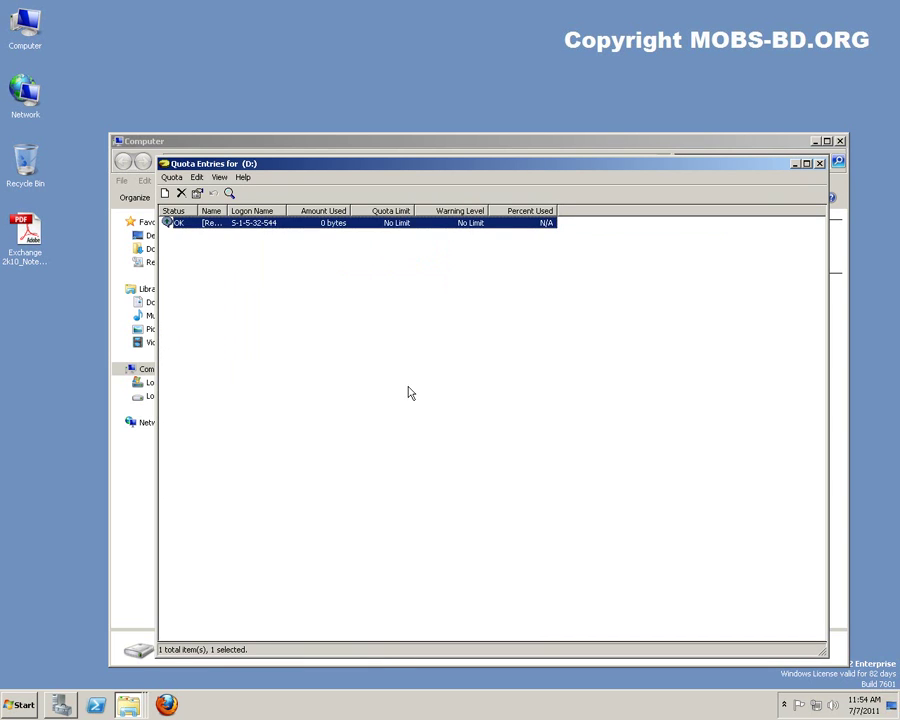
double_click(229, 211)
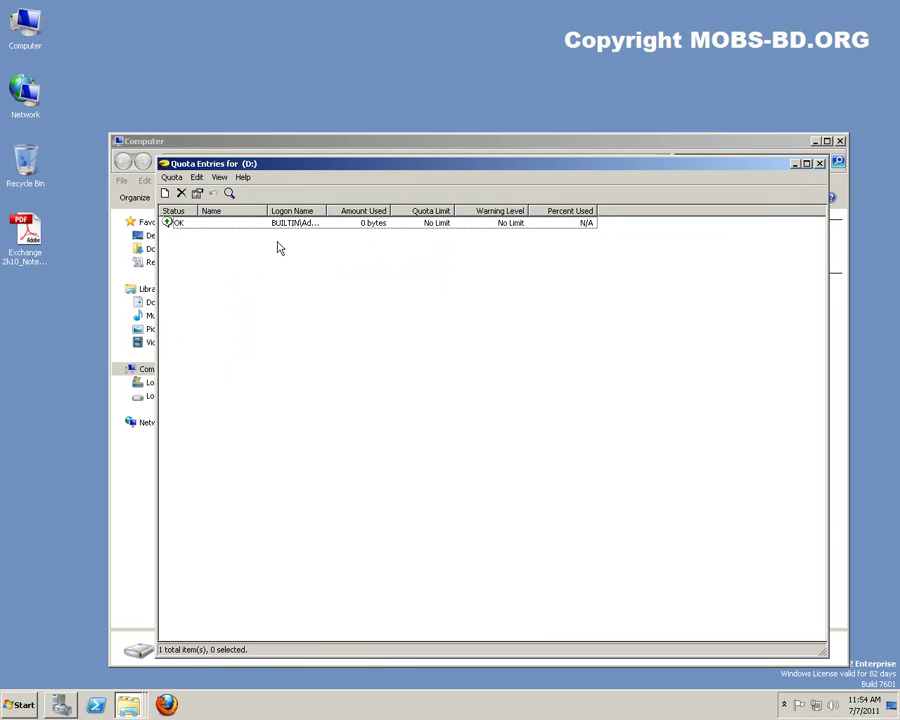
double_click(326, 211)
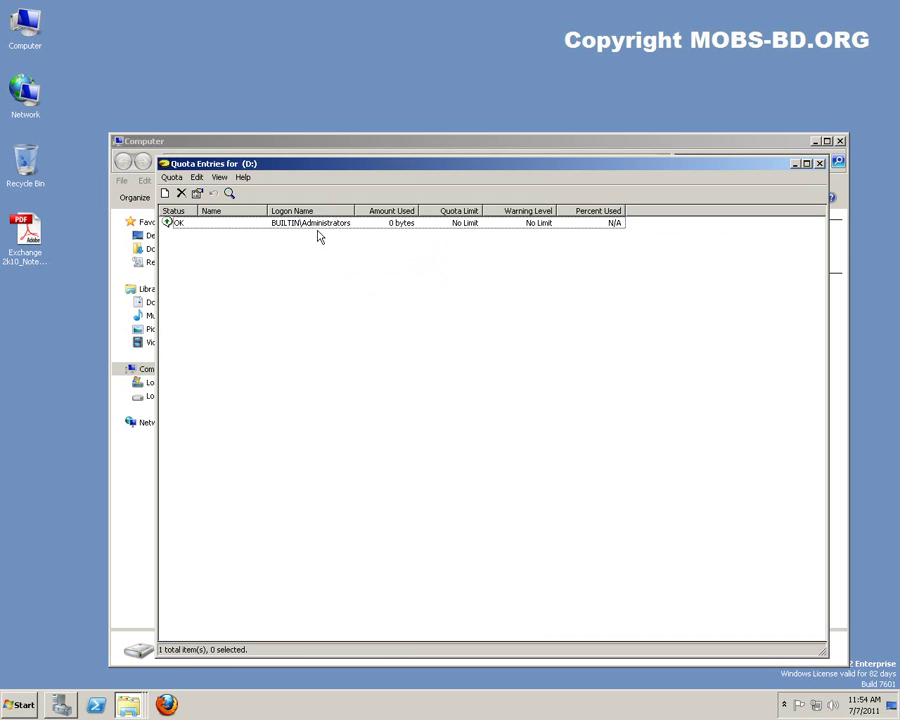
left_click(311, 226)
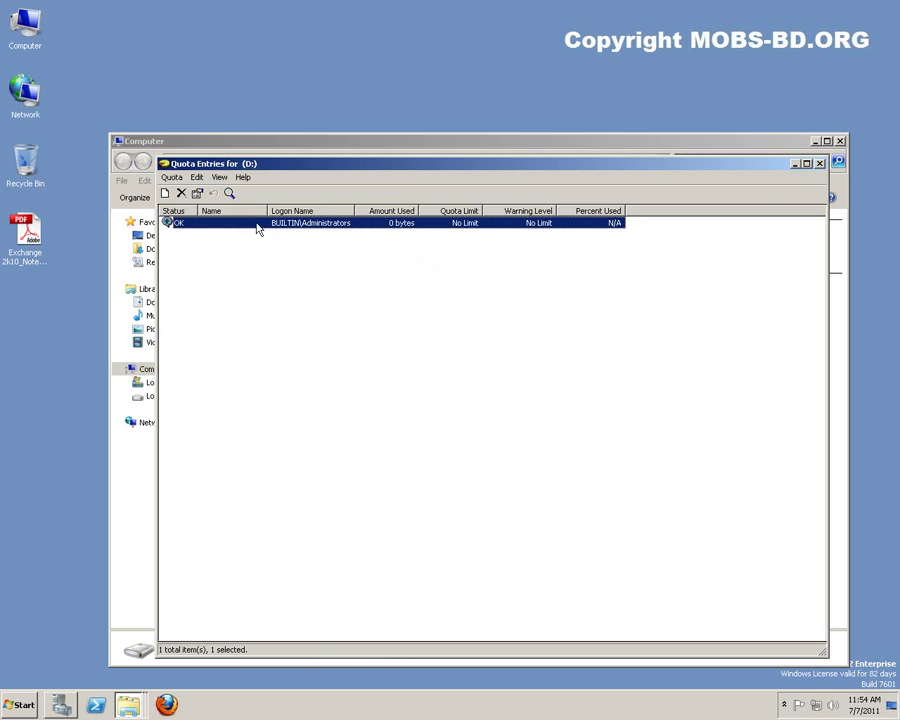
Step: Start a new quota entry and pick a domain user via advanced search
left_click(166, 193)
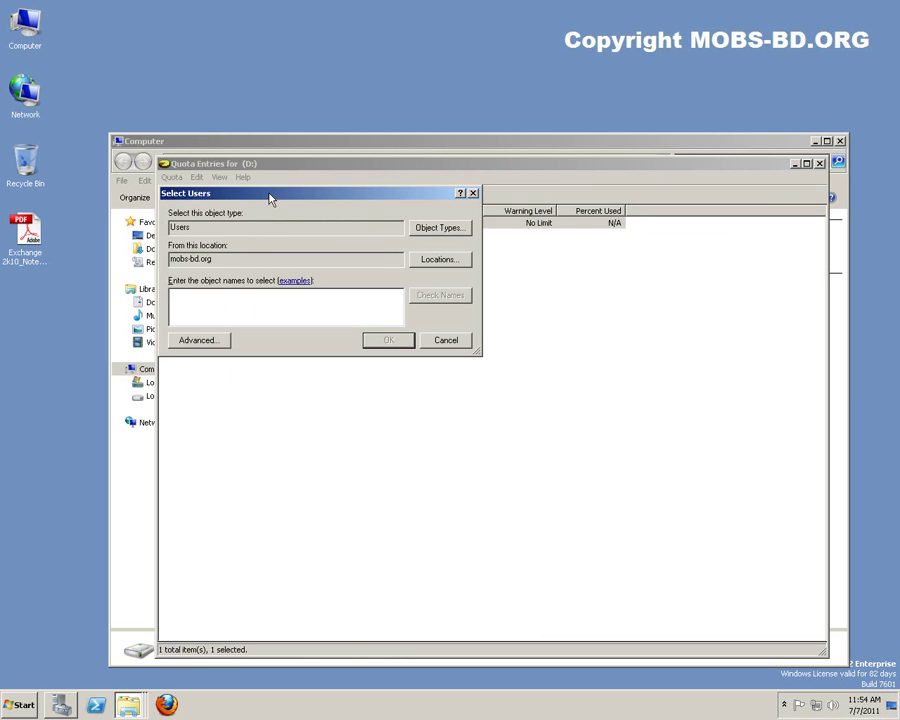
left_click(284, 391)
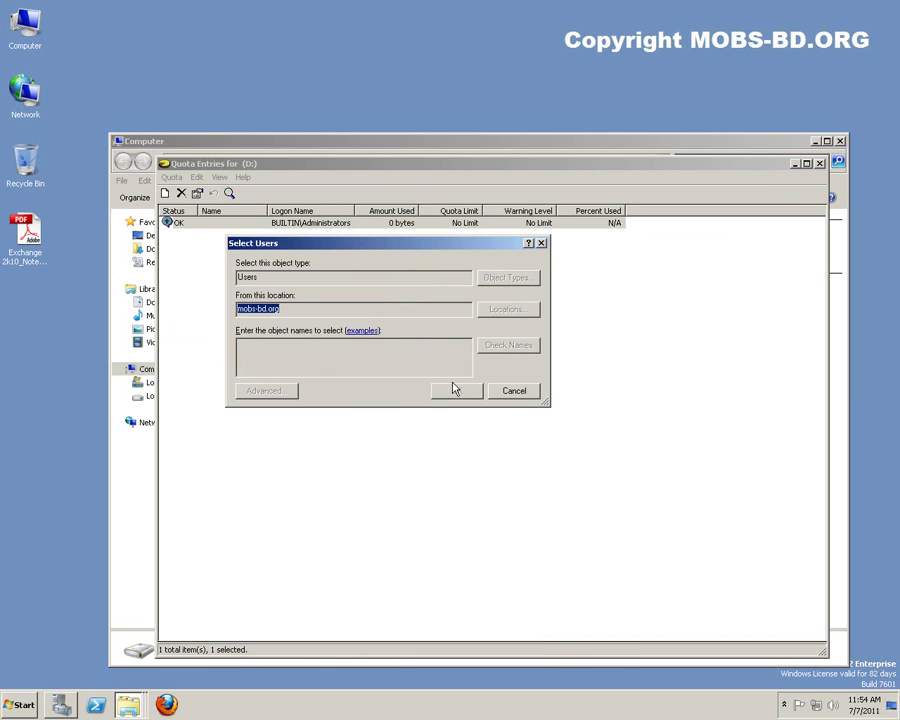
left_click(557, 389)
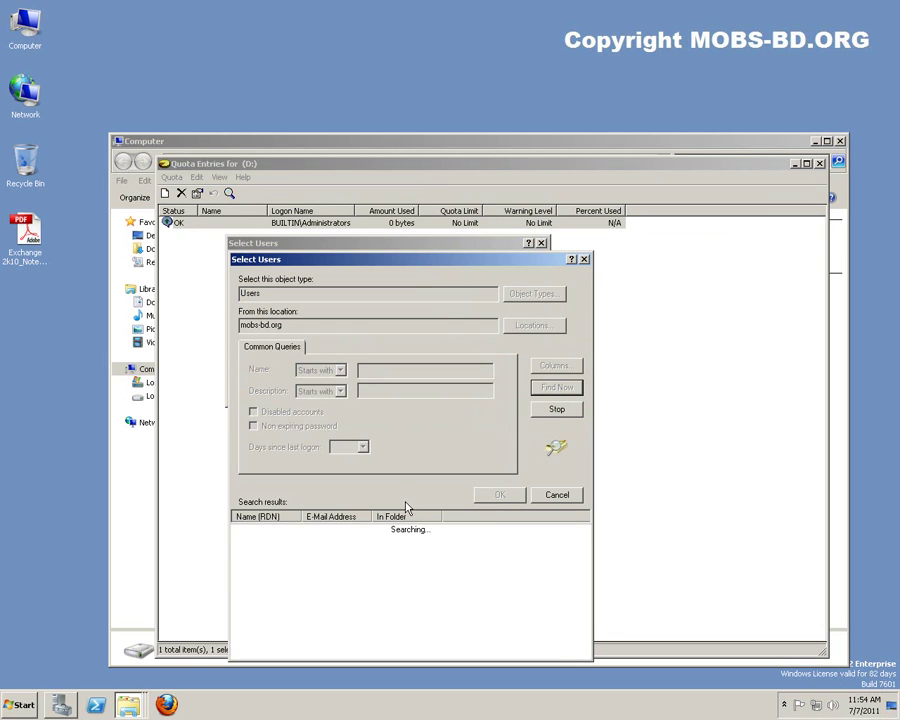
left_click_drag(438, 261, 545, 166)
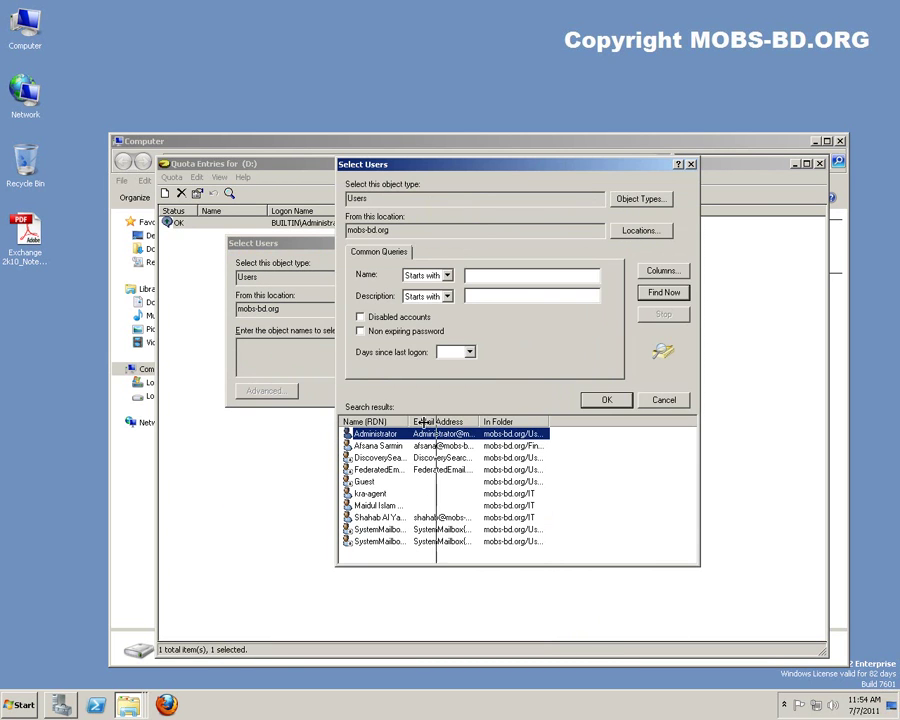
left_click_drag(410, 421, 467, 421)
double_click(410, 517)
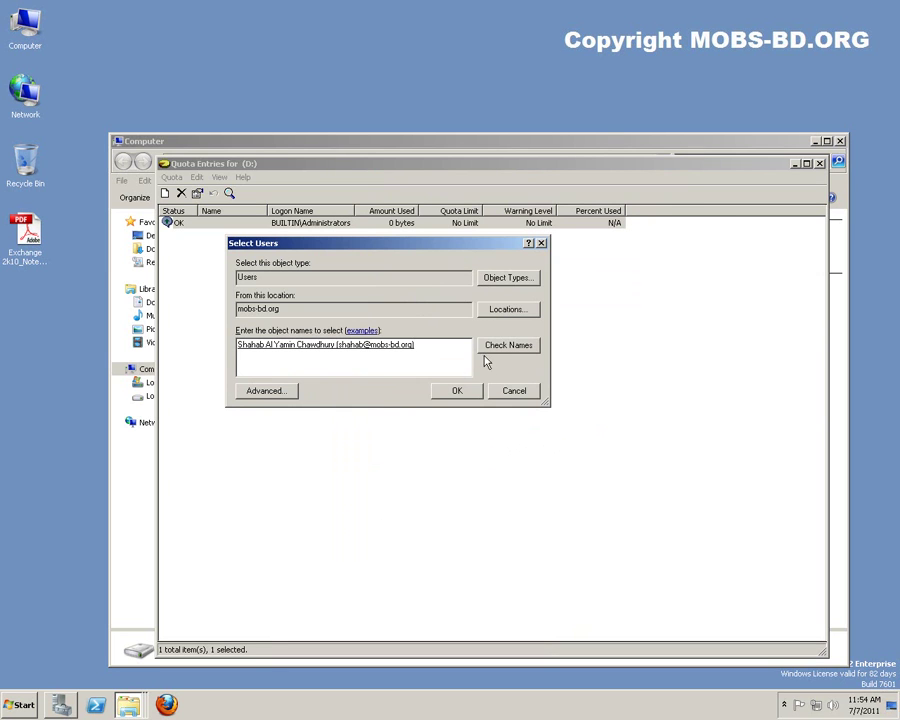
left_click(456, 393)
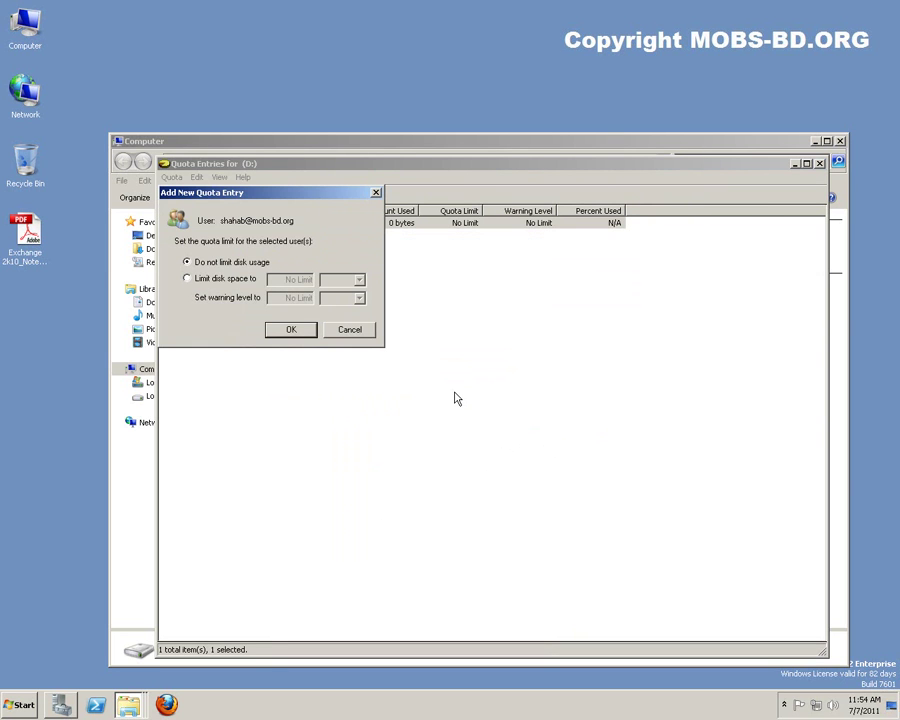
Step: Give the user a 2 GB limit with a 1.85 GB warning level and save
left_click(217, 280)
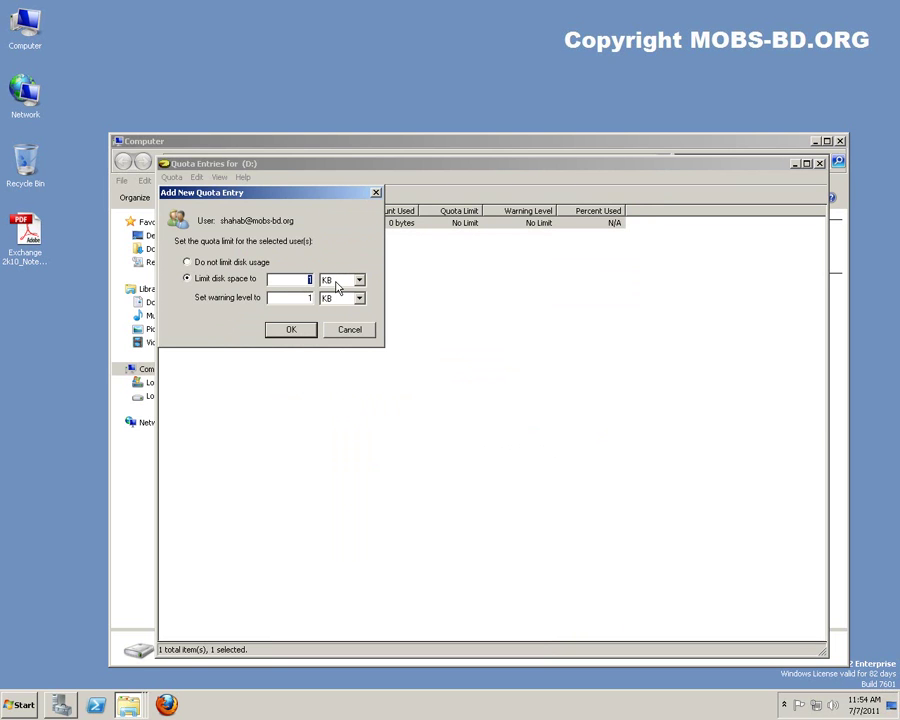
type("4")
left_click(358, 282)
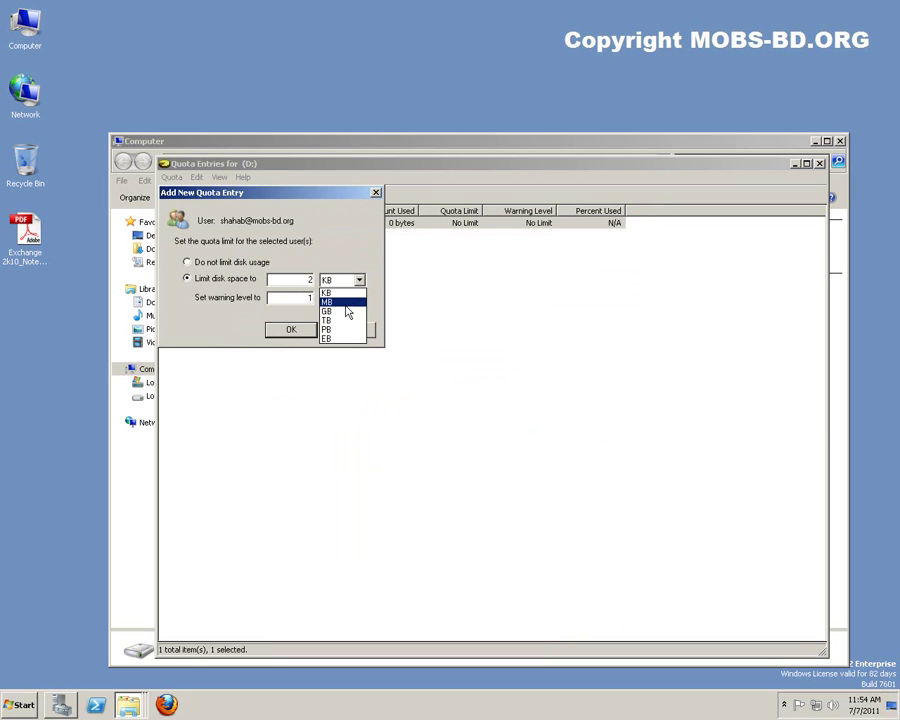
left_click(349, 310)
left_click(307, 299)
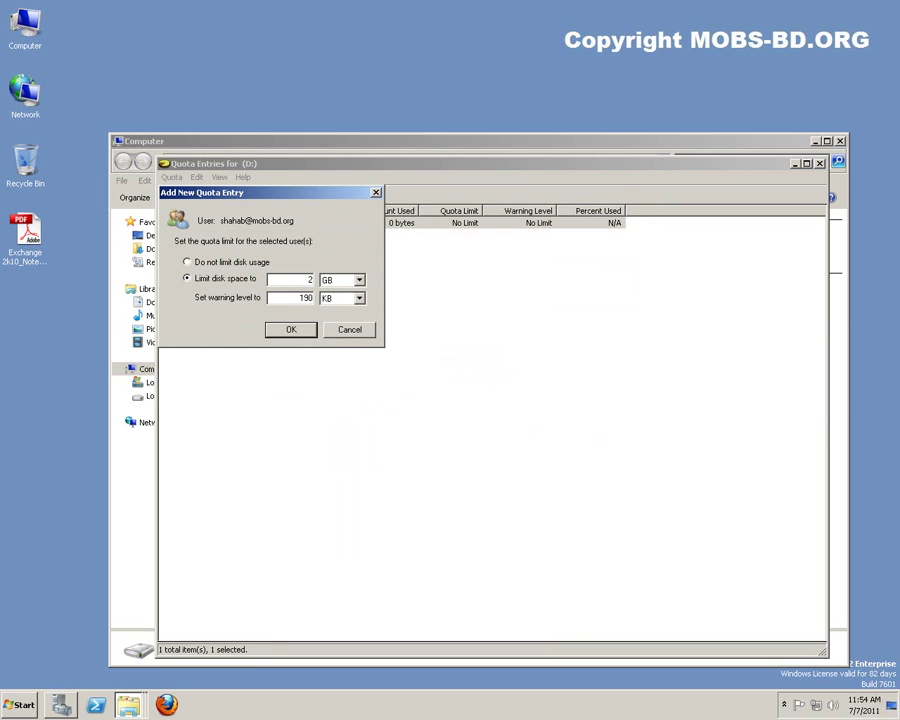
left_click(357, 299)
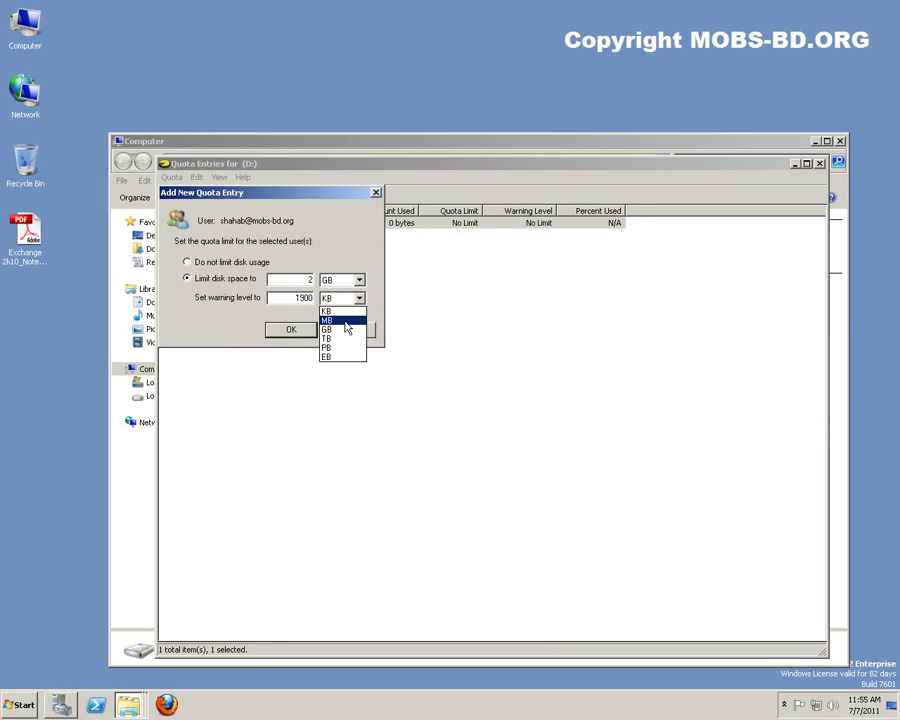
left_click(343, 329)
left_click(290, 330)
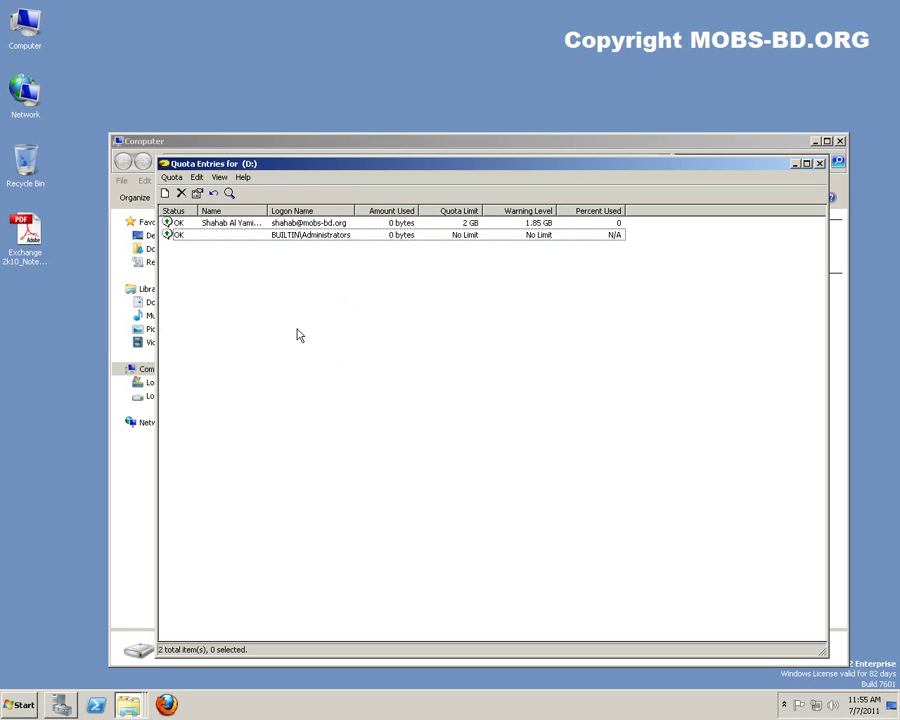
Step: Close the Quota Entries window through its Quota menu
left_click(311, 240)
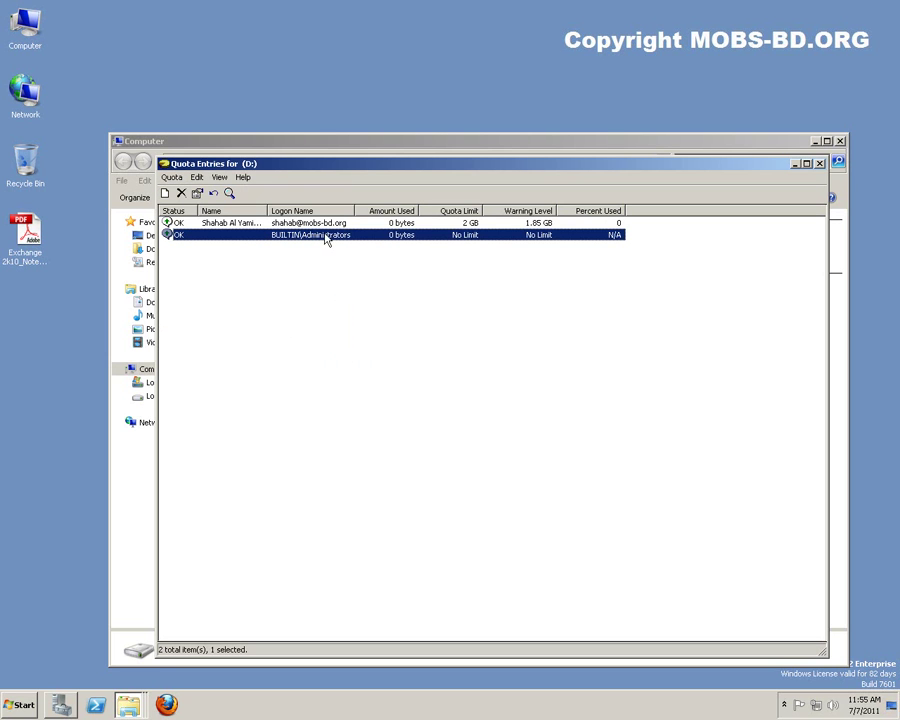
left_click_drag(352, 167, 404, 77)
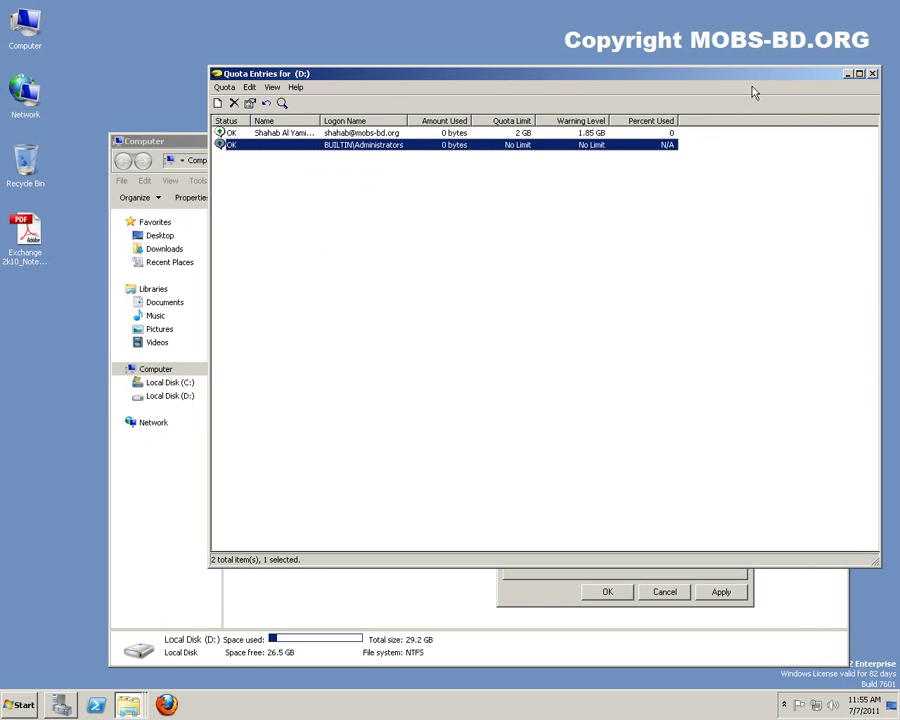
left_click(225, 87)
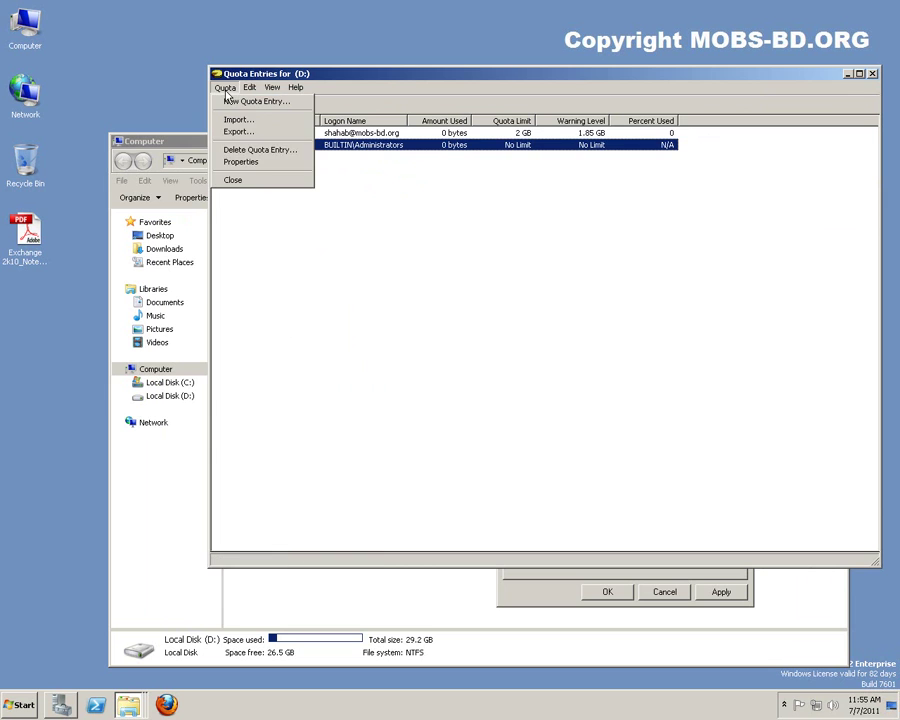
left_click(267, 181)
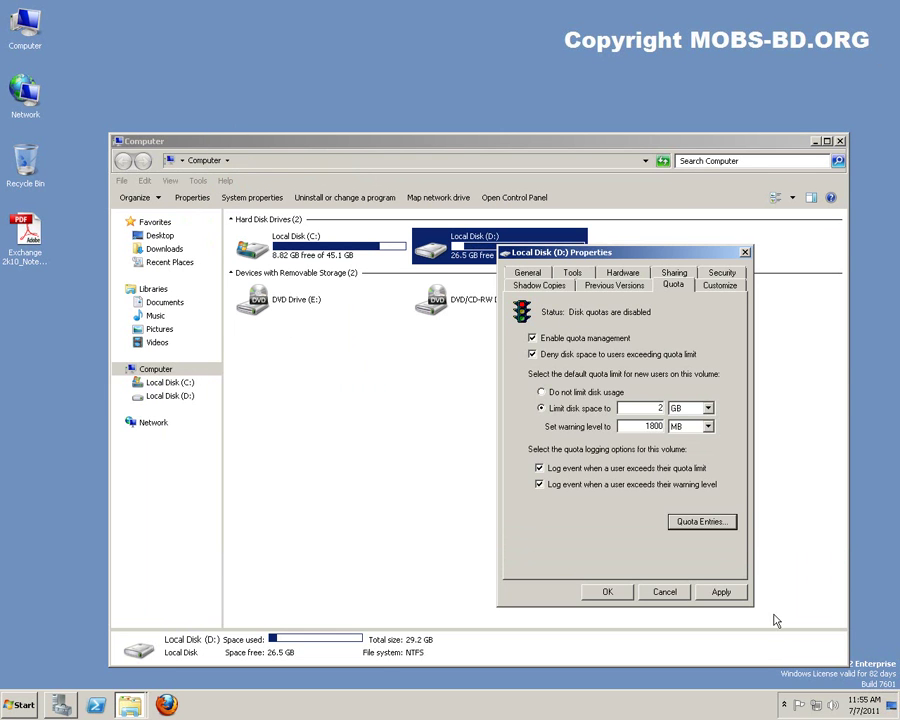
Step: Apply the D: quota settings, confirm enabling disk quotas, and close the Computer window
left_click(733, 594)
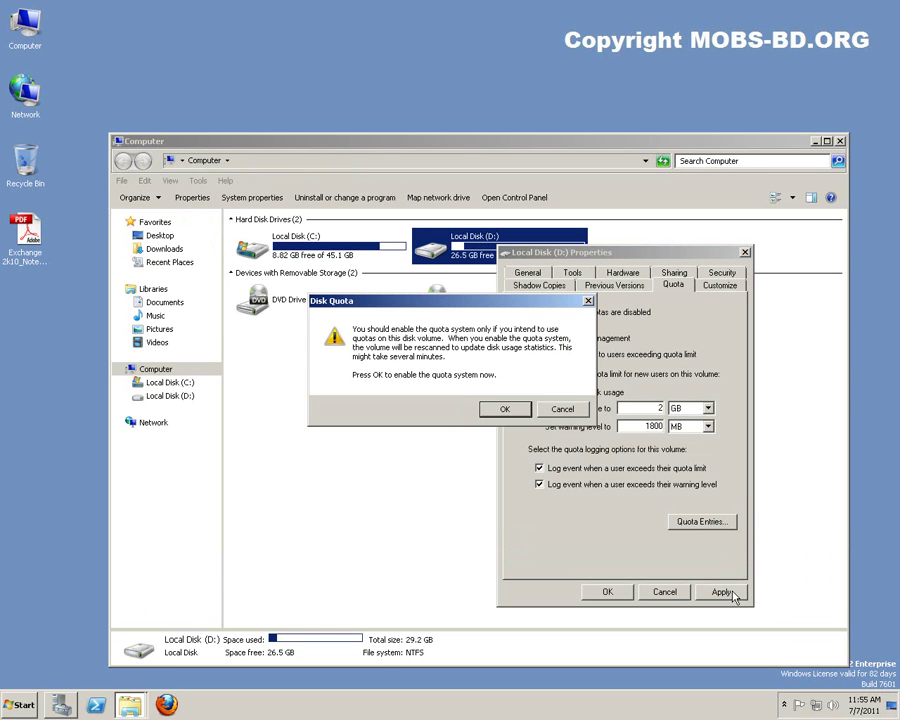
left_click(505, 409)
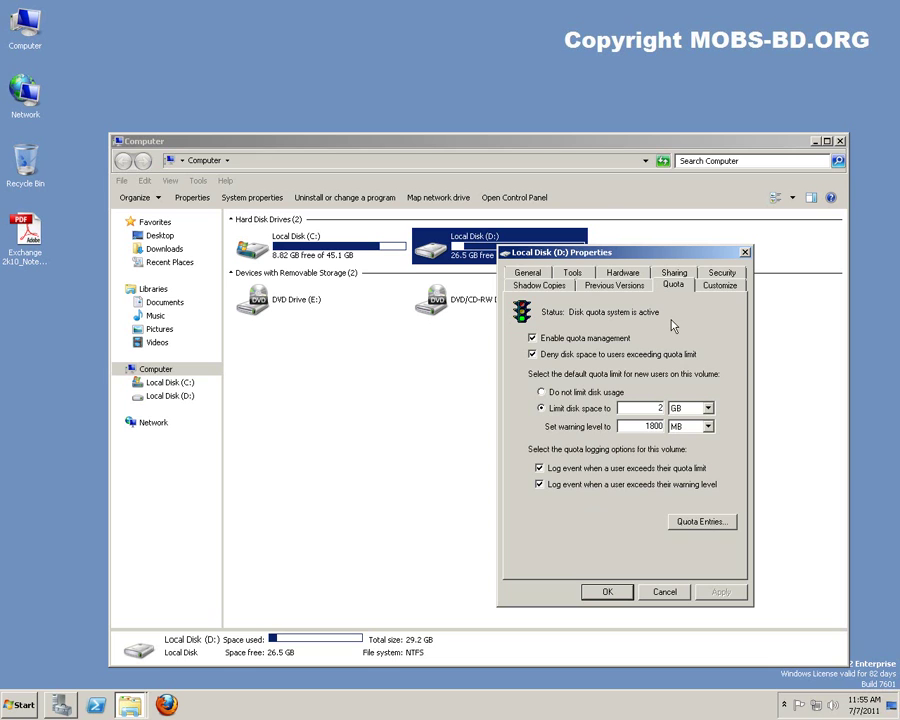
left_click(607, 592)
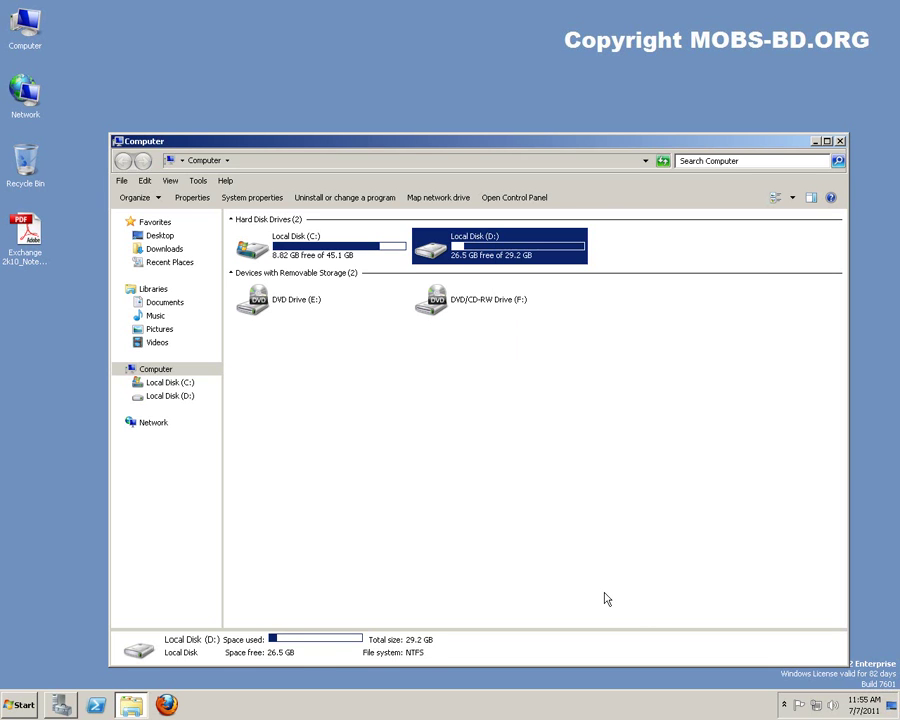
left_click(840, 142)
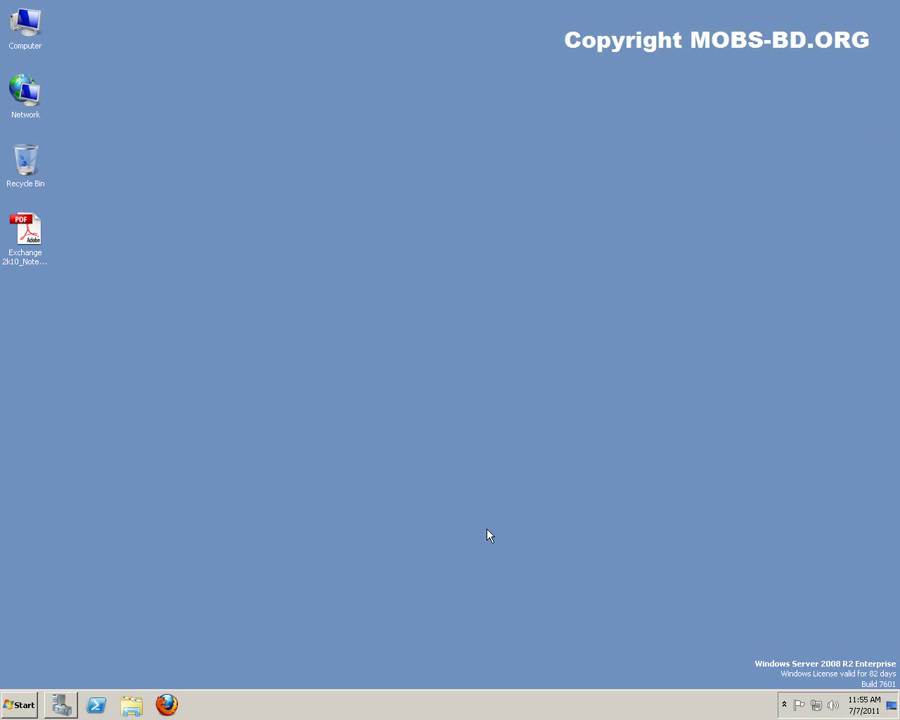
Step: In Server Manager, view Roles, cancel the Add Roles wizard, and return to File Services
left_click(62, 706)
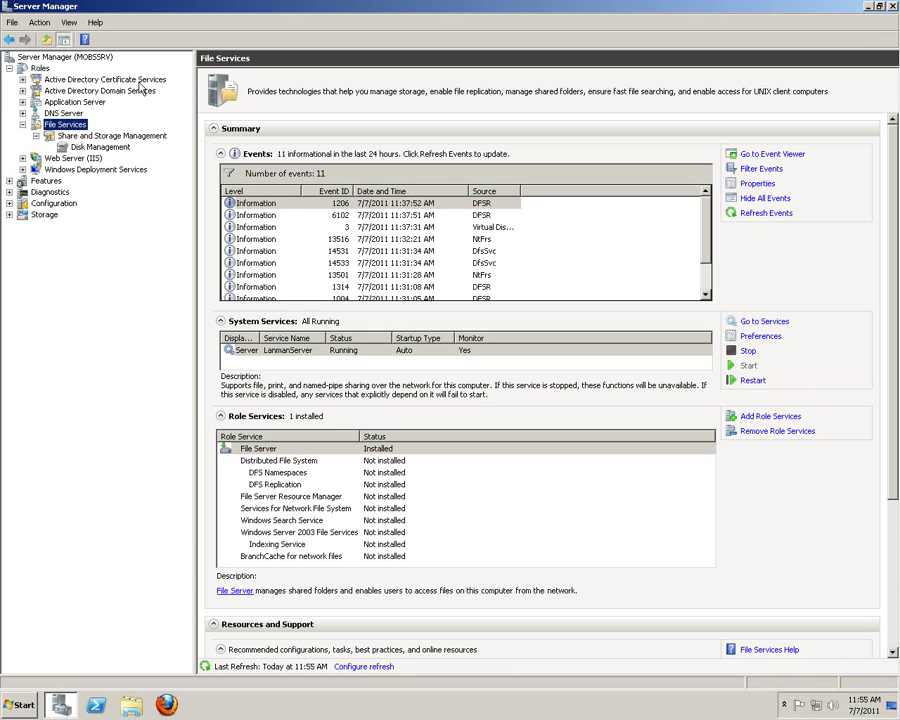
left_click(40, 68)
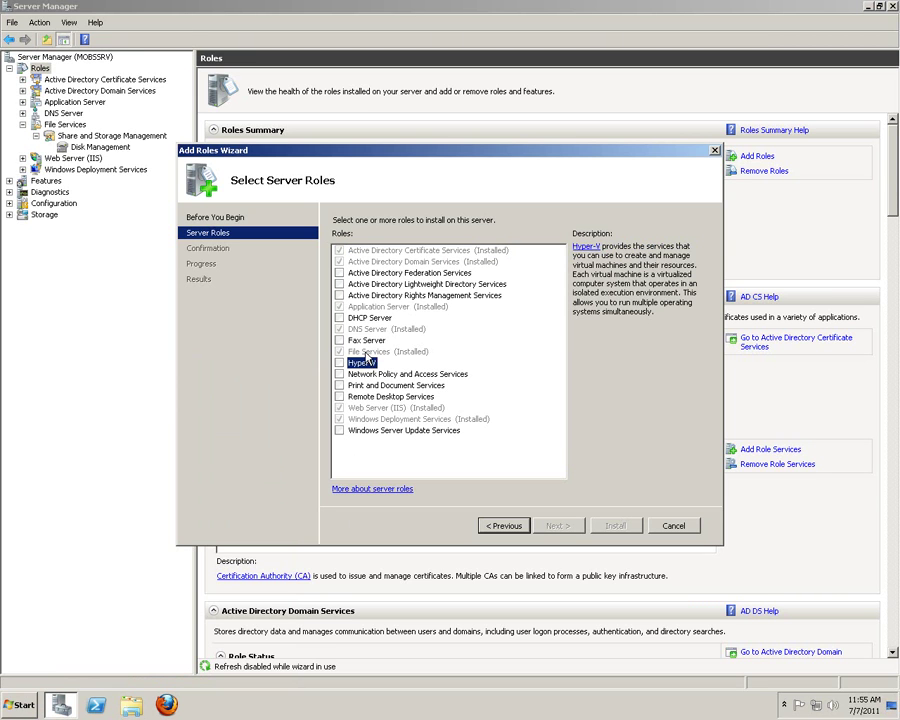
left_click(367, 352)
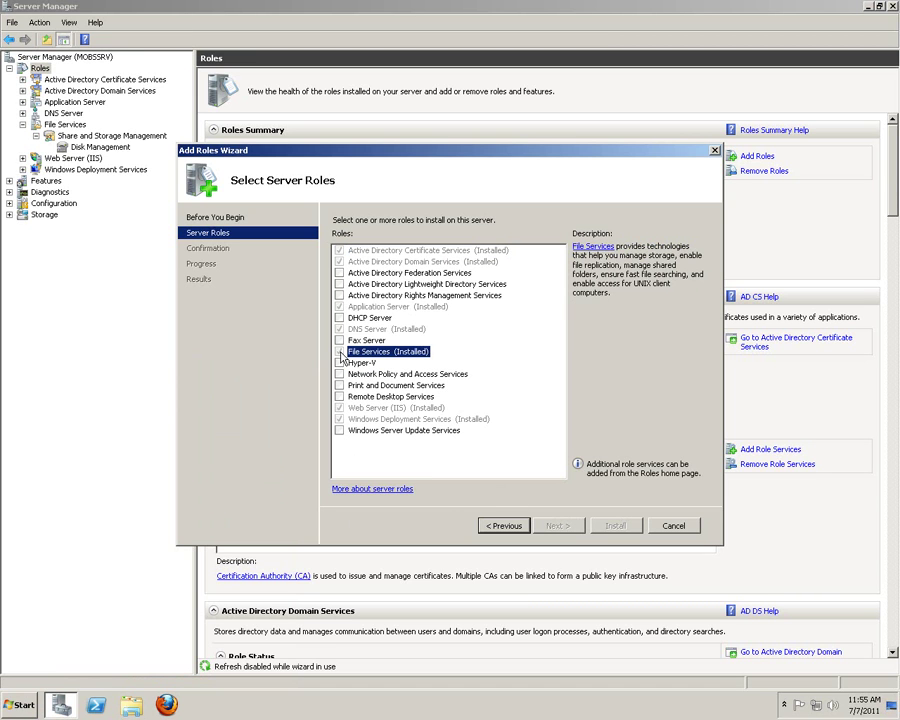
left_click(673, 525)
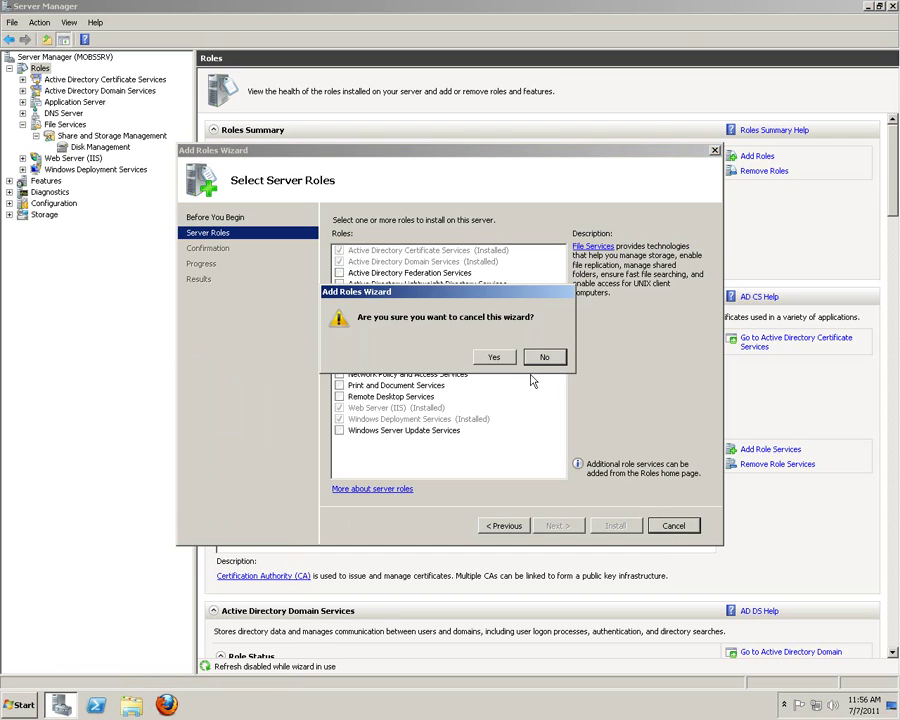
left_click(493, 357)
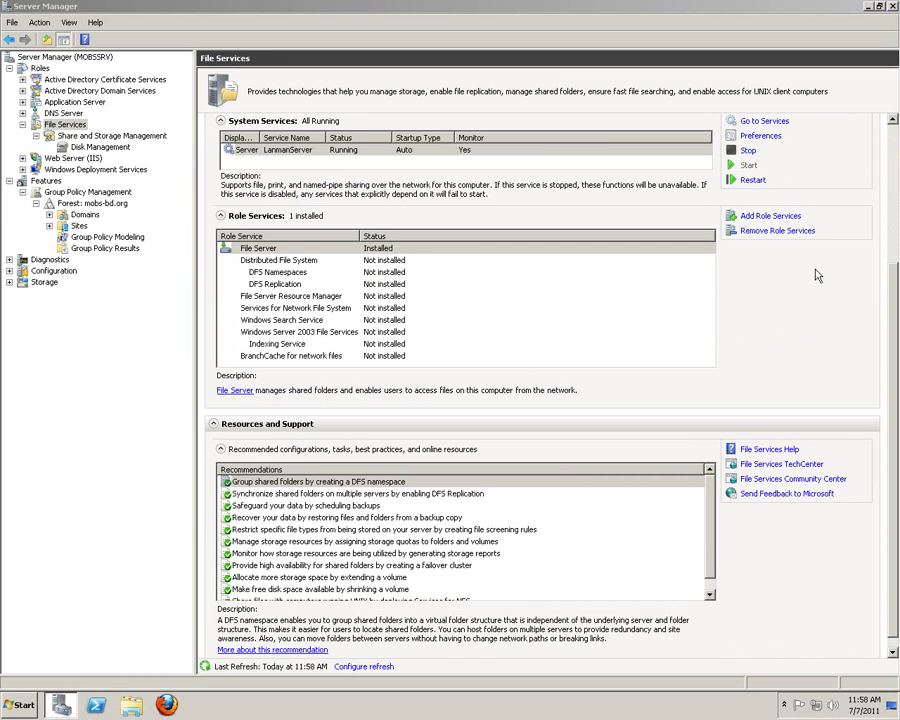
Step: Start Add Role Services and tick File Server Resource Manager
left_click(766, 219)
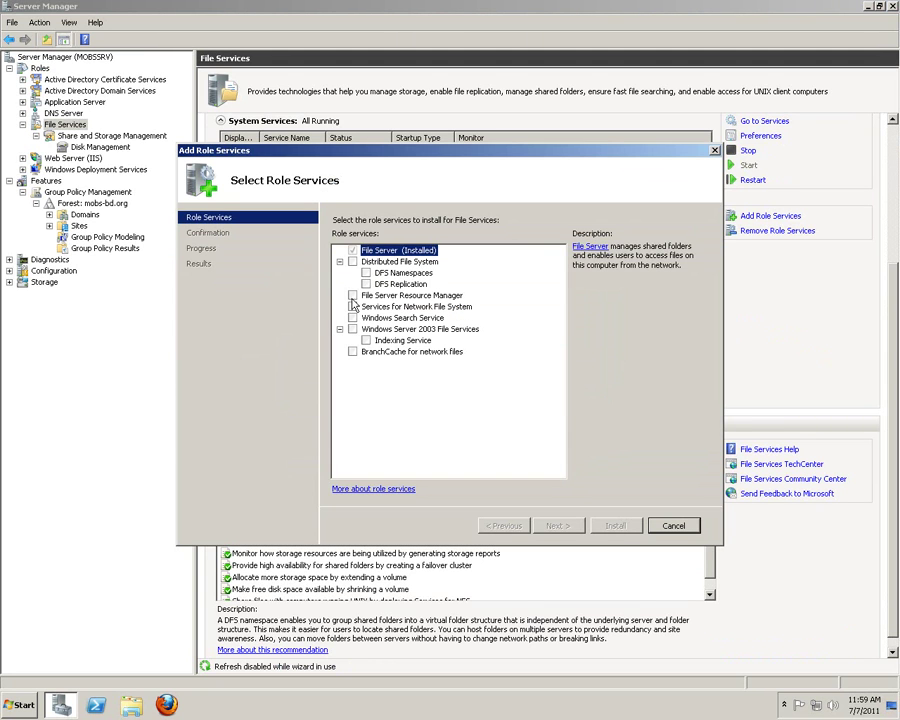
left_click(352, 296)
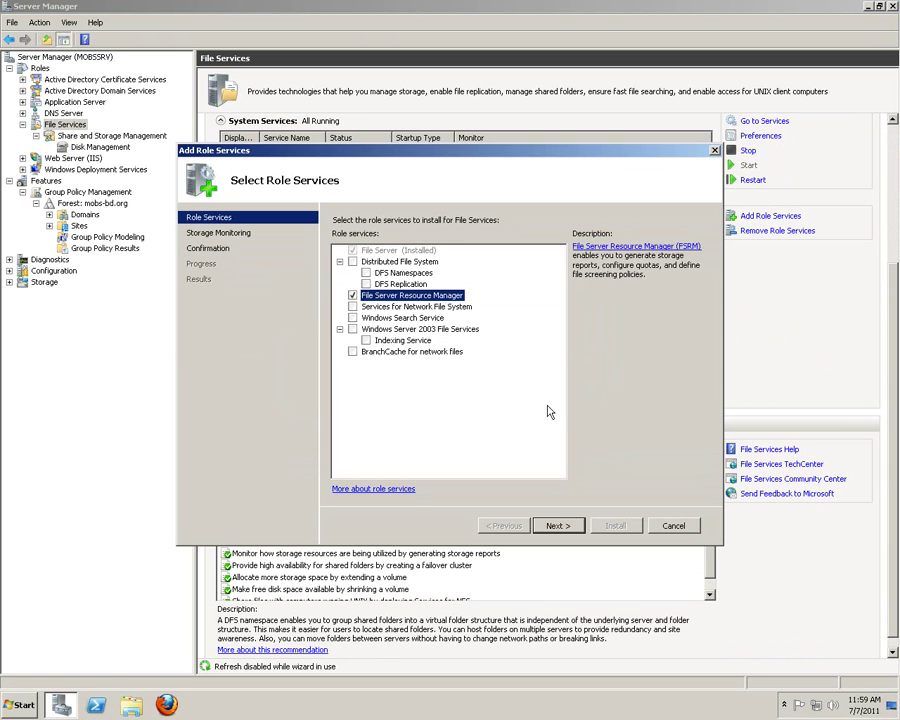
Step: Monitor D: at 85% usage with Large Files and Quota Usage reports added, then continue
left_click(558, 527)
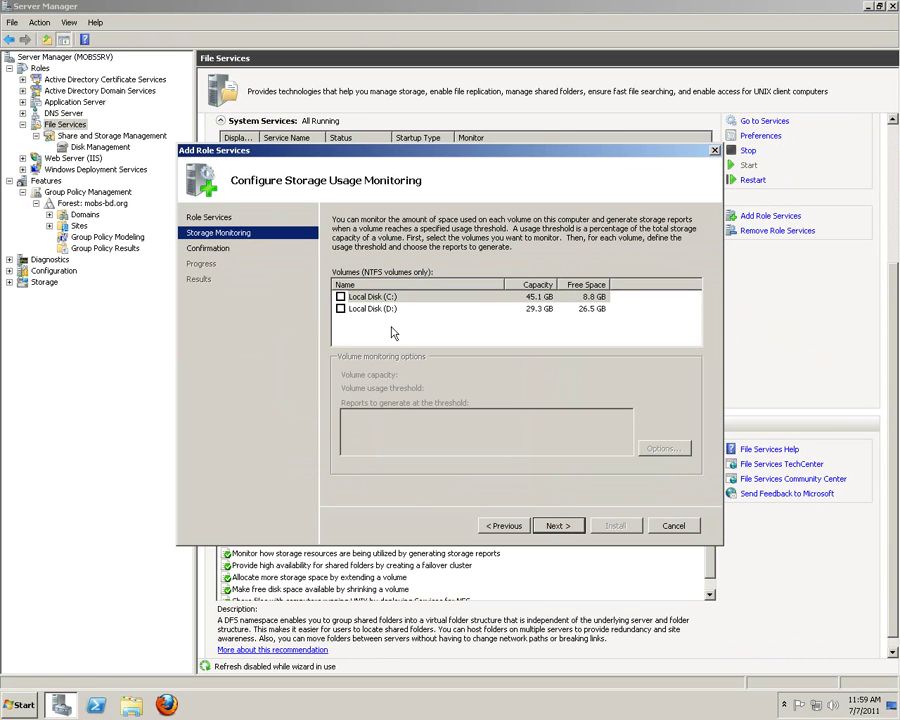
left_click(340, 309)
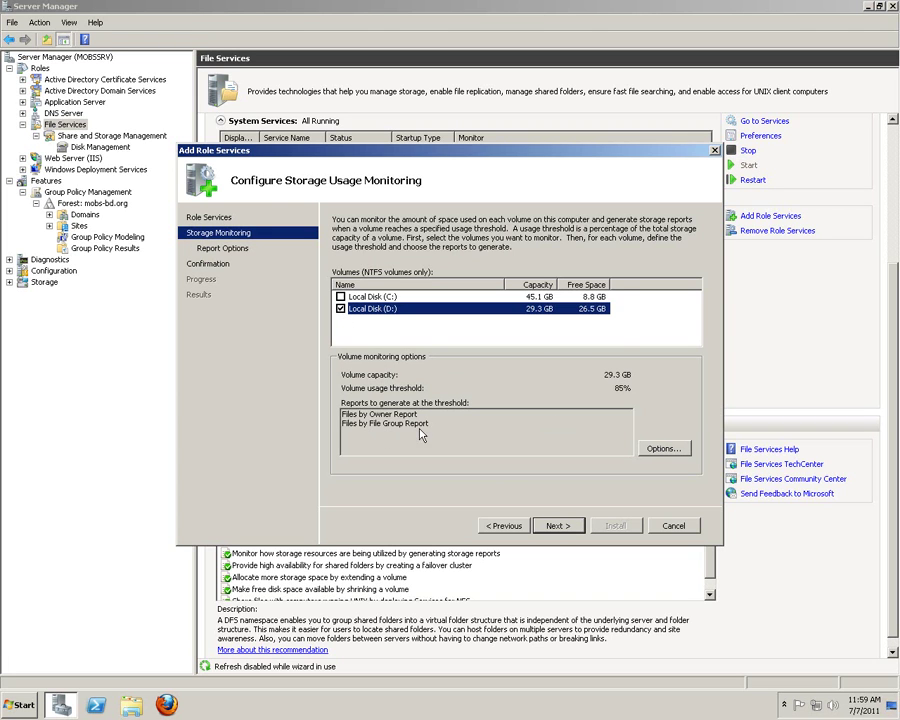
left_click(688, 451)
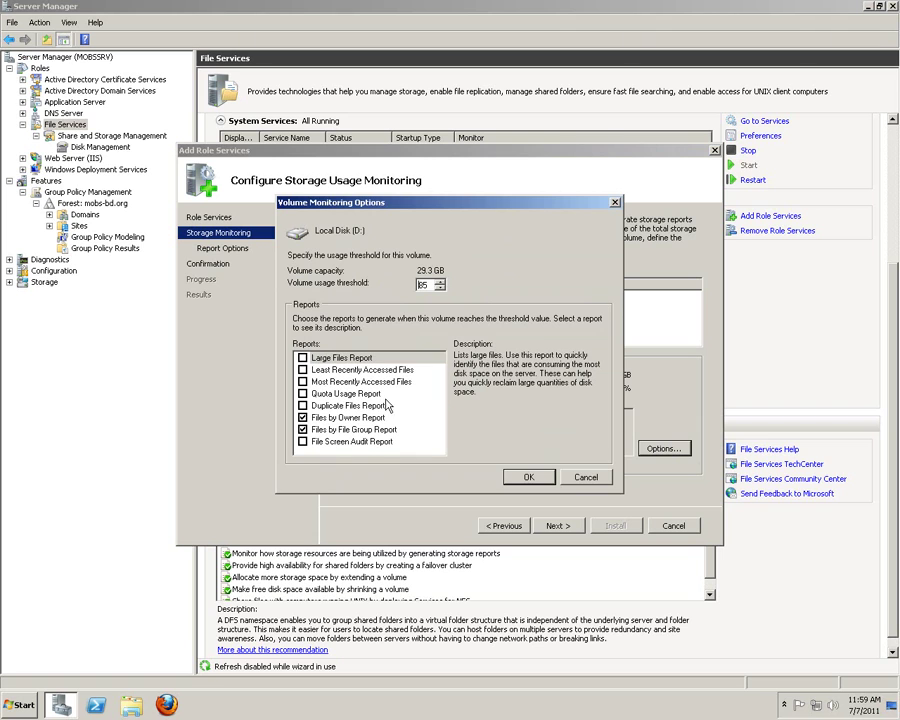
left_click(303, 359)
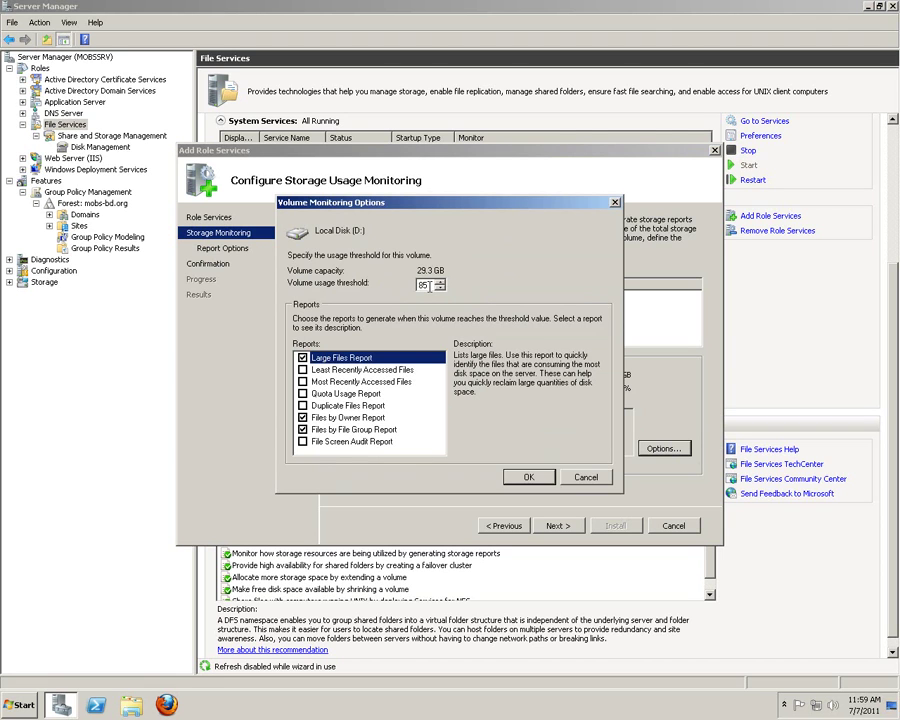
double_click(427, 286)
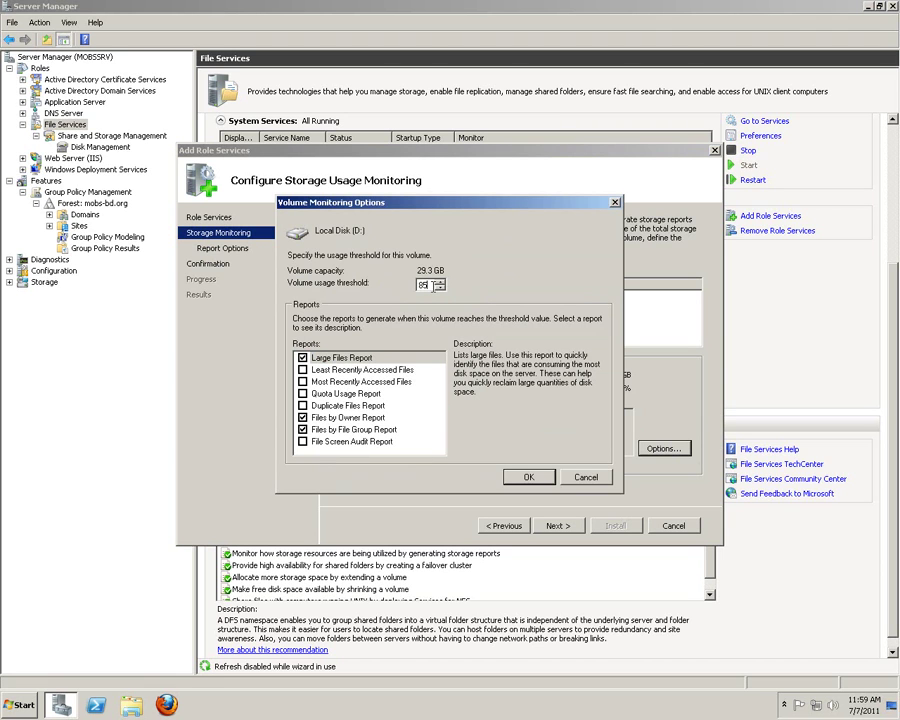
left_click(303, 394)
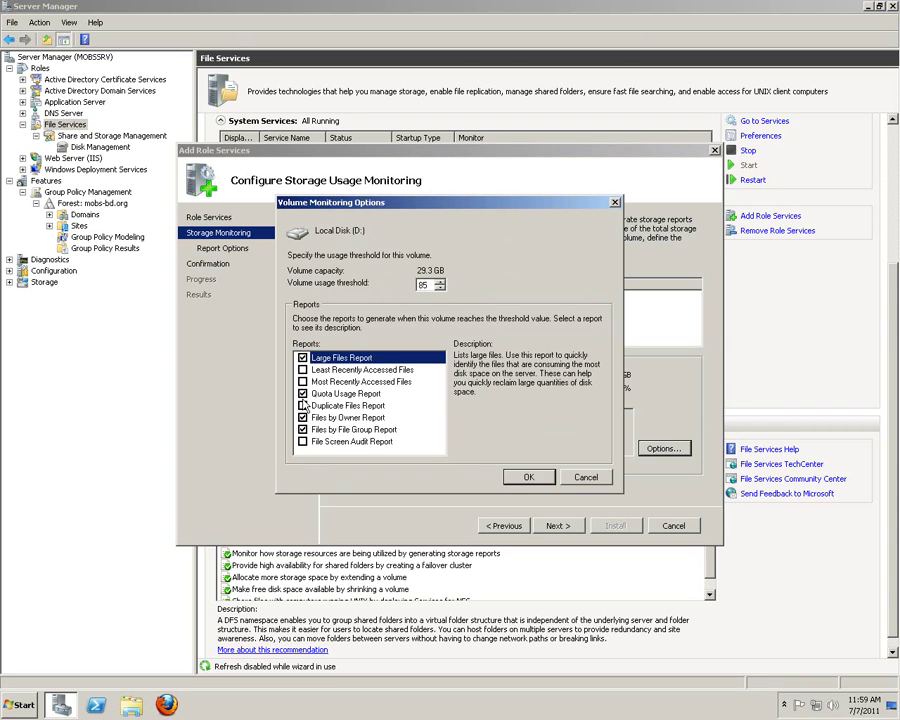
left_click(303, 406)
left_click(529, 477)
left_click(557, 526)
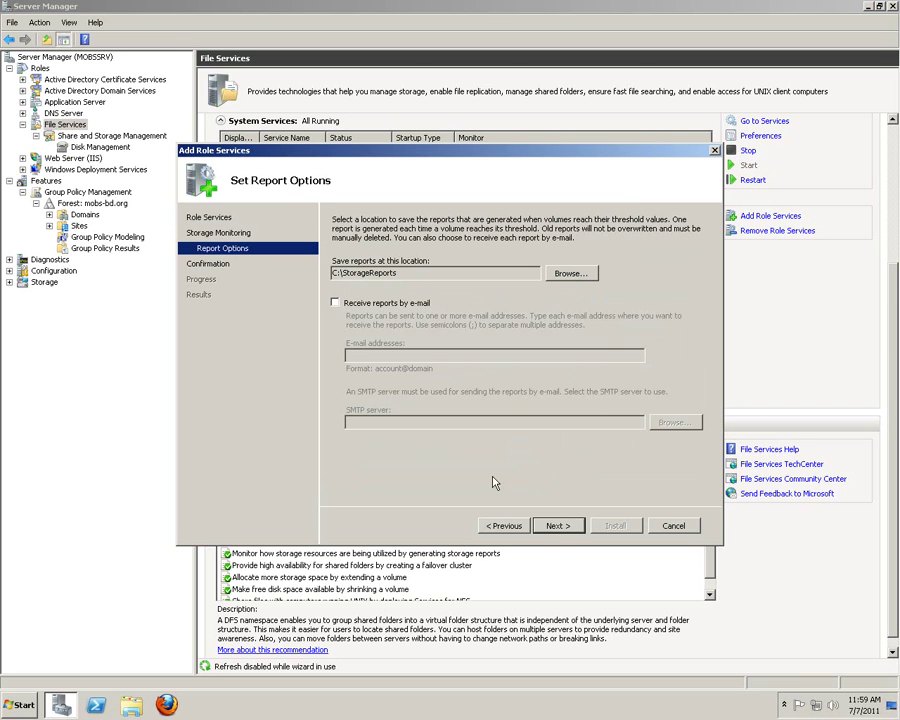
Step: Create a StorageReports folder on D: and use it as the report location
left_click(372, 303)
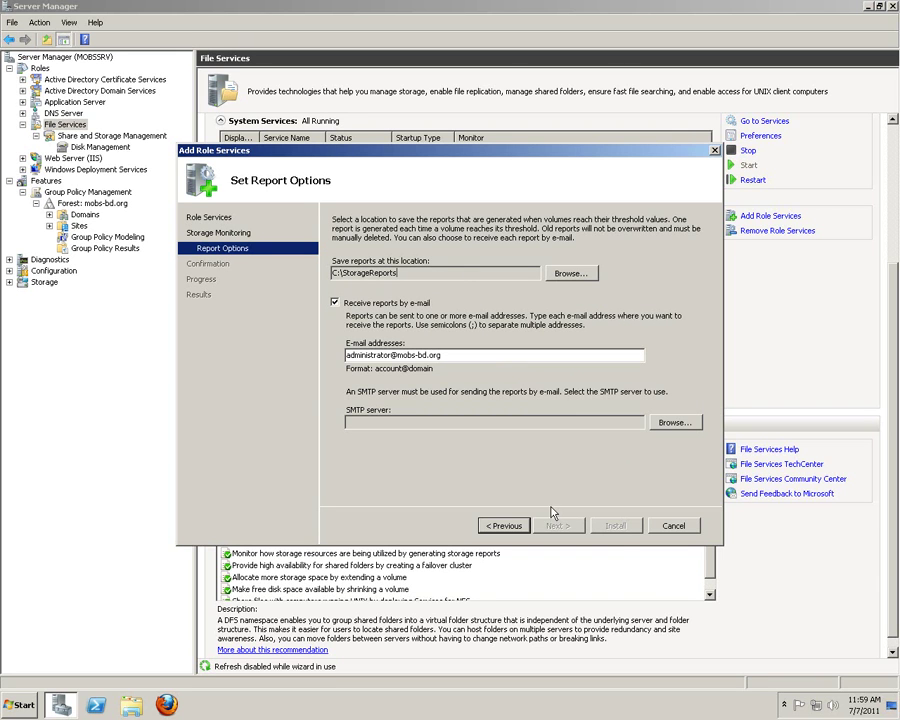
left_click(572, 274)
double_click(408, 325)
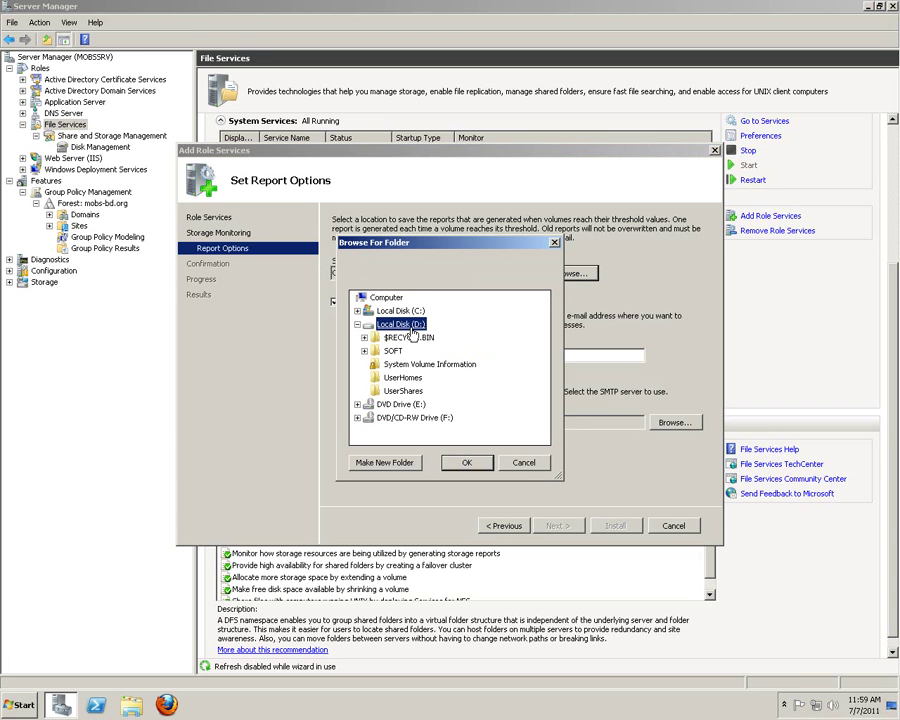
left_click(384, 462)
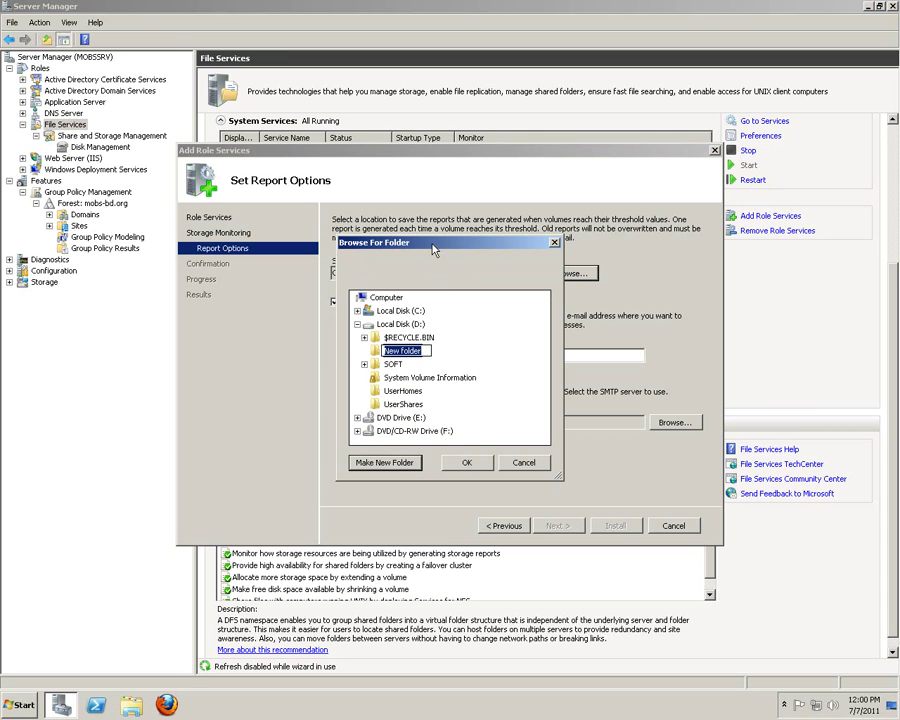
left_click_drag(434, 246, 595, 304)
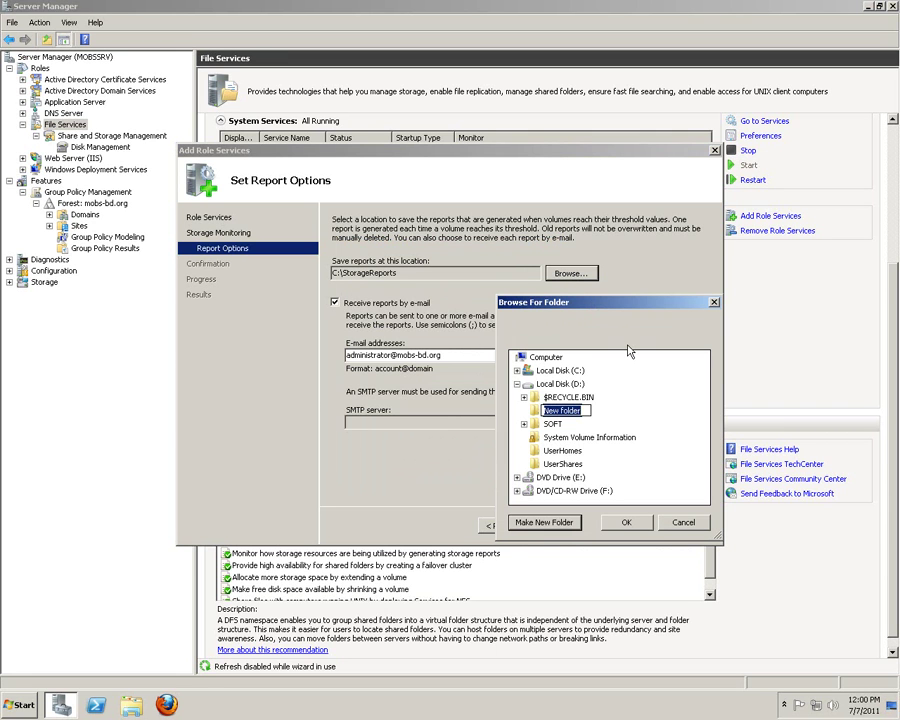
type("StorageRepo")
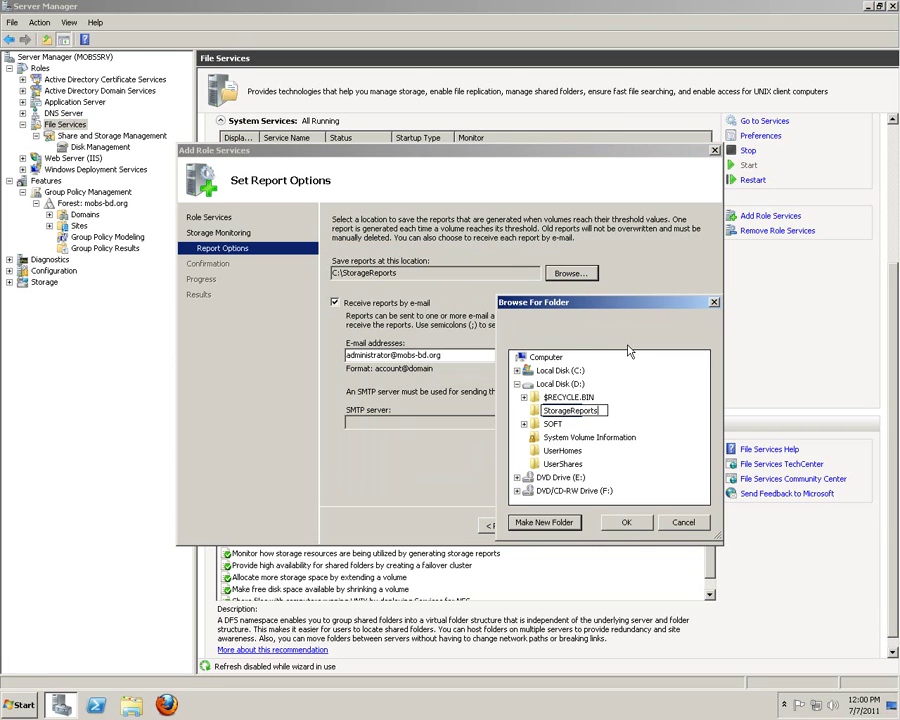
type("rts")
key("Return")
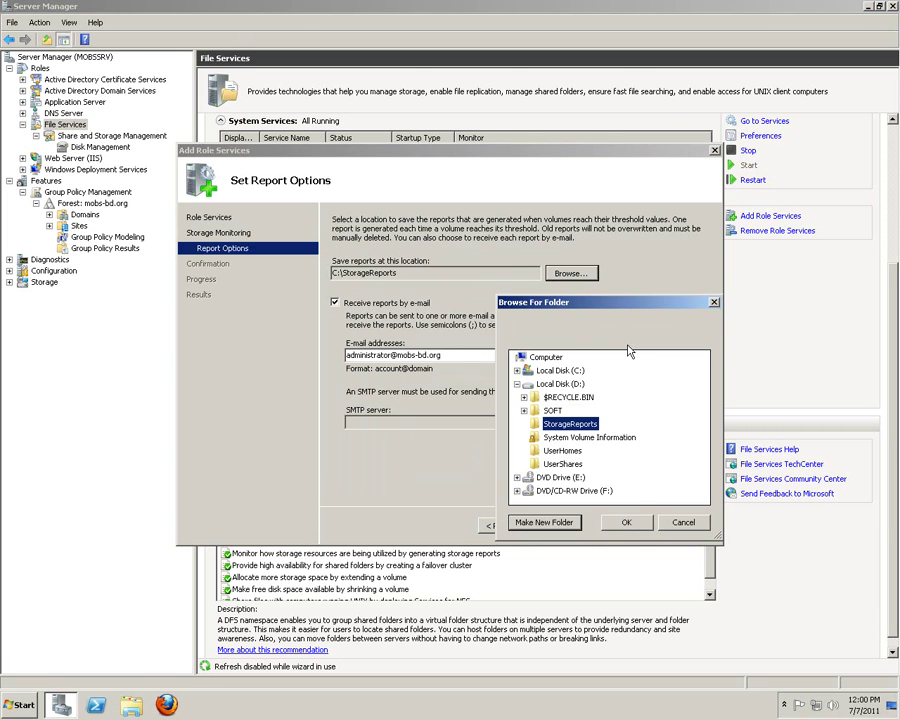
left_click(627, 523)
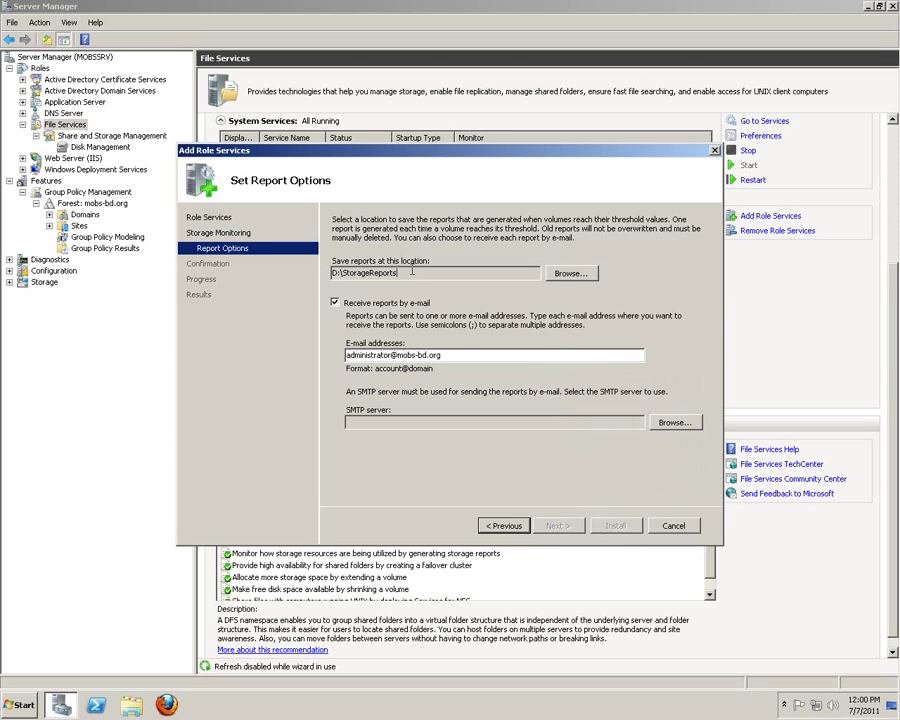
Step: Turn off e-mailed reports and advance to the installation confirmation summary
left_click(464, 354)
left_click(345, 306)
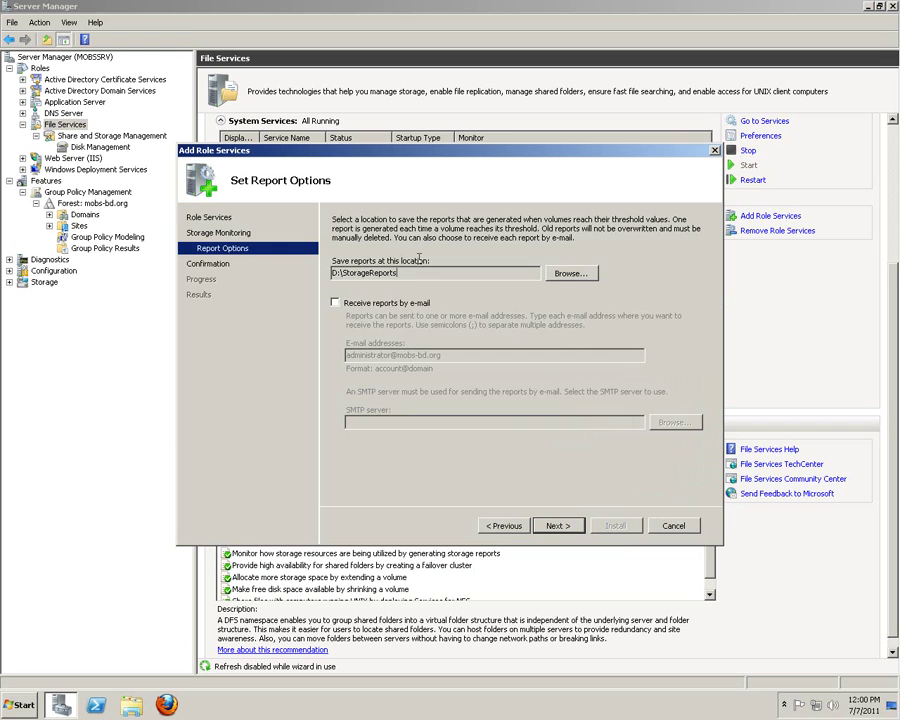
left_click(560, 527)
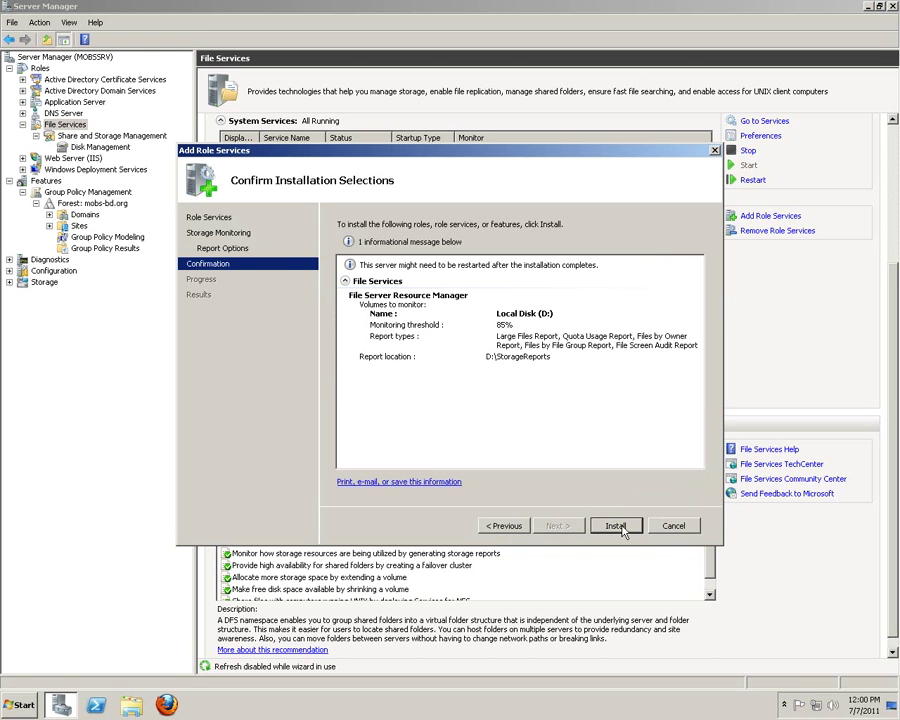
Step: Install File Server Resource Manager and close the wizard once installation succeeds
left_click(617, 527)
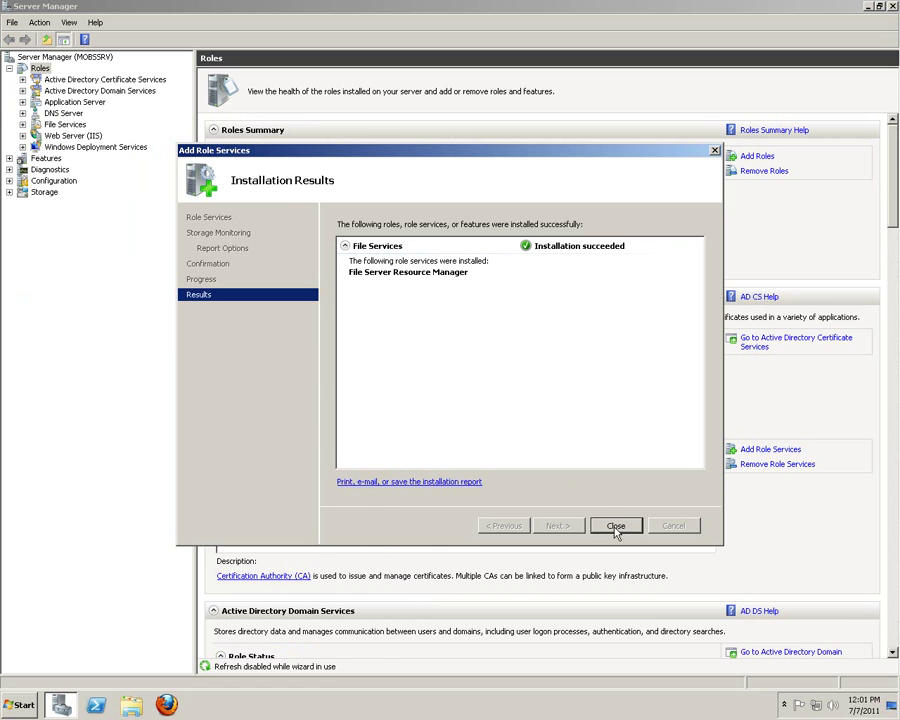
left_click(615, 526)
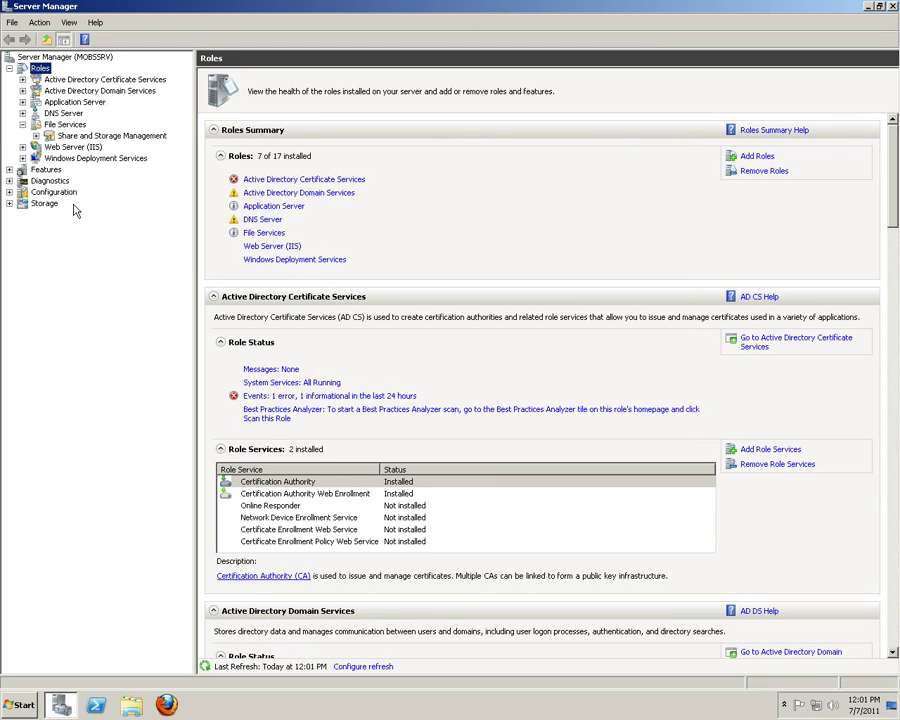
Step: Check the FSRM service status on File Services, then launch File Server Resource Manager from Administrative Tools
left_click(55, 137)
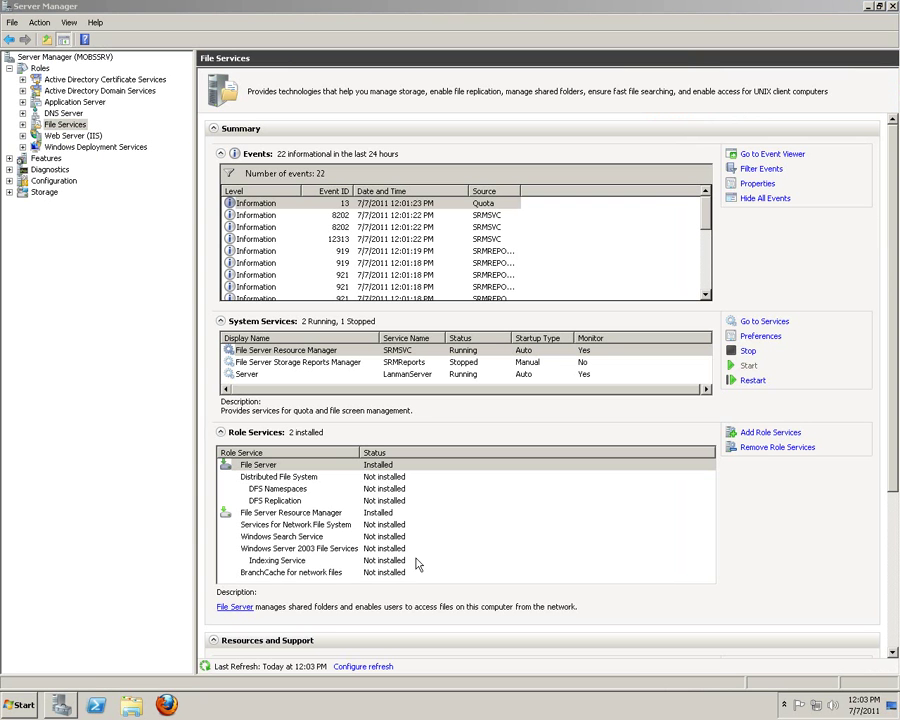
left_click(282, 514)
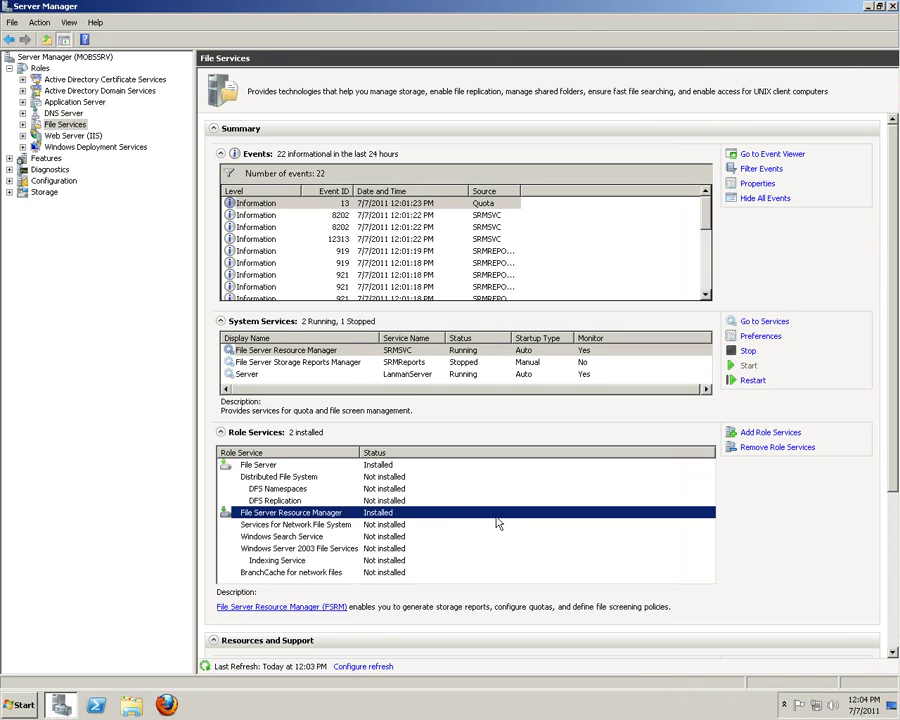
key("super")
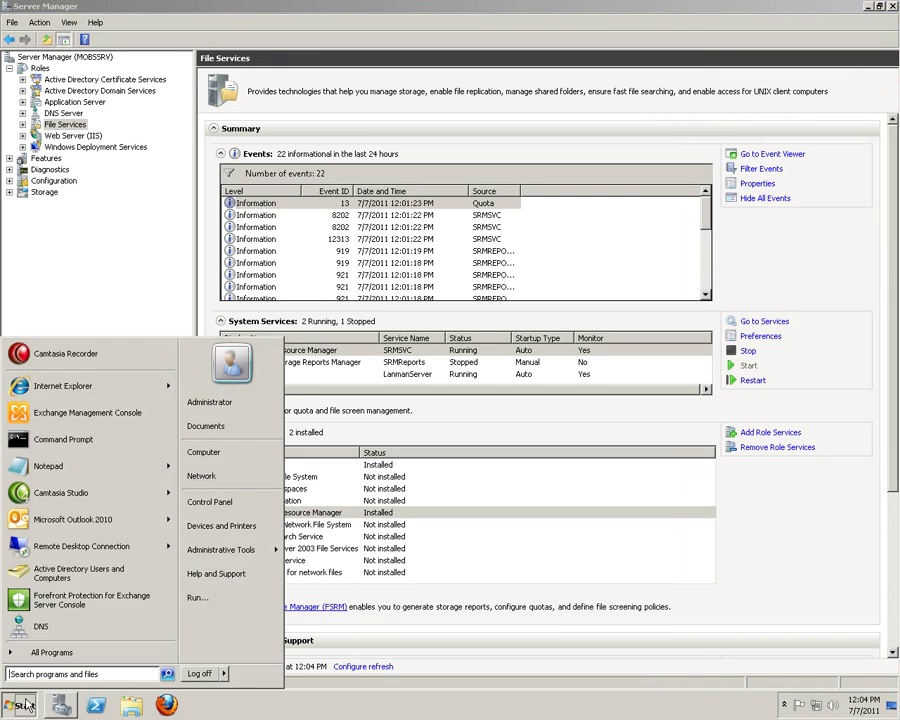
left_click(50, 651)
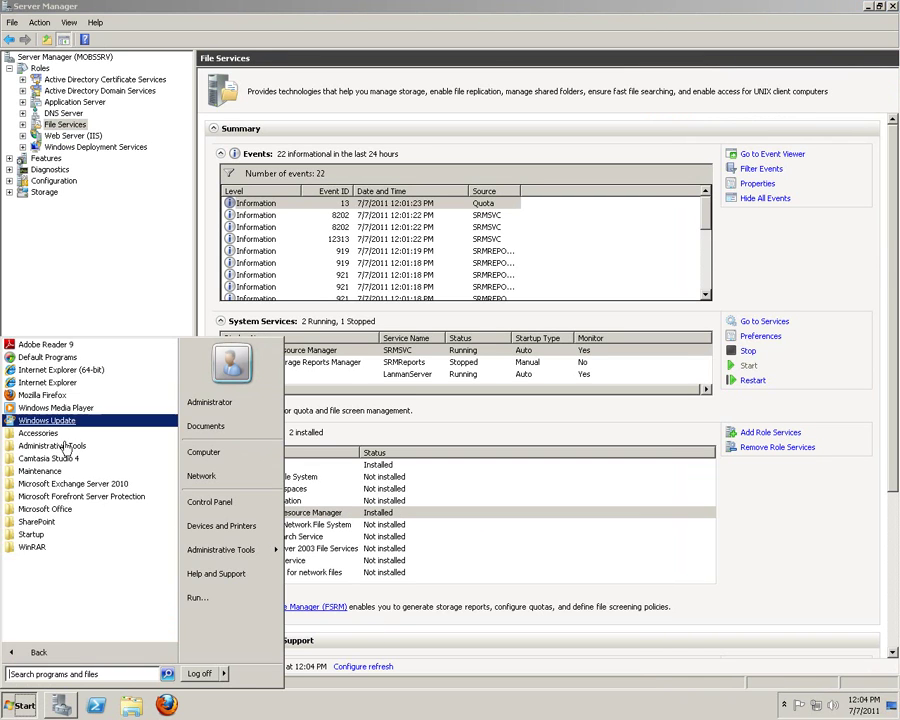
left_click(40, 446)
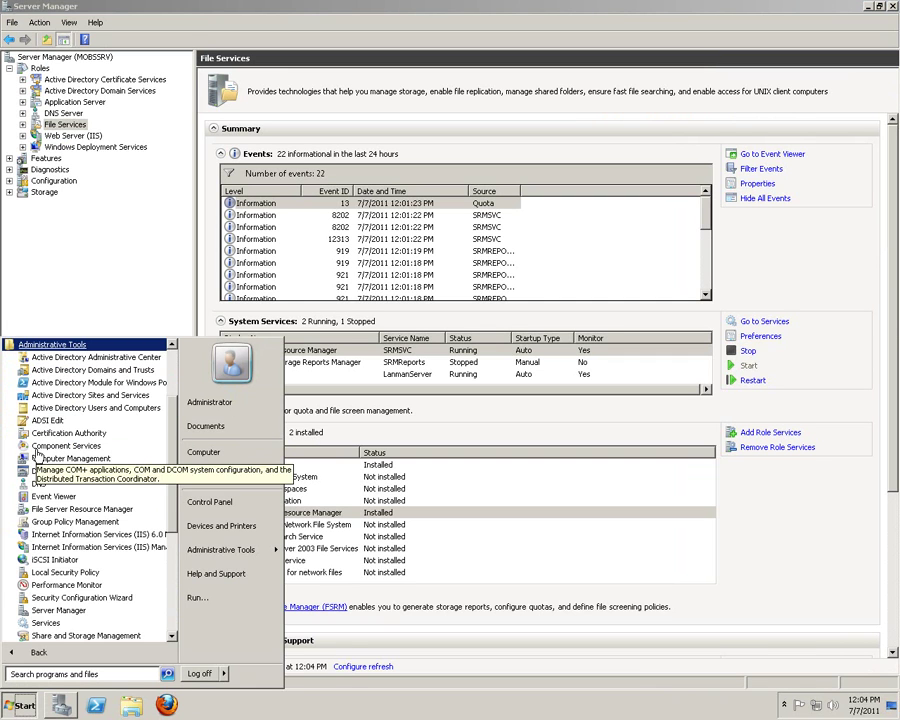
left_click(62, 511)
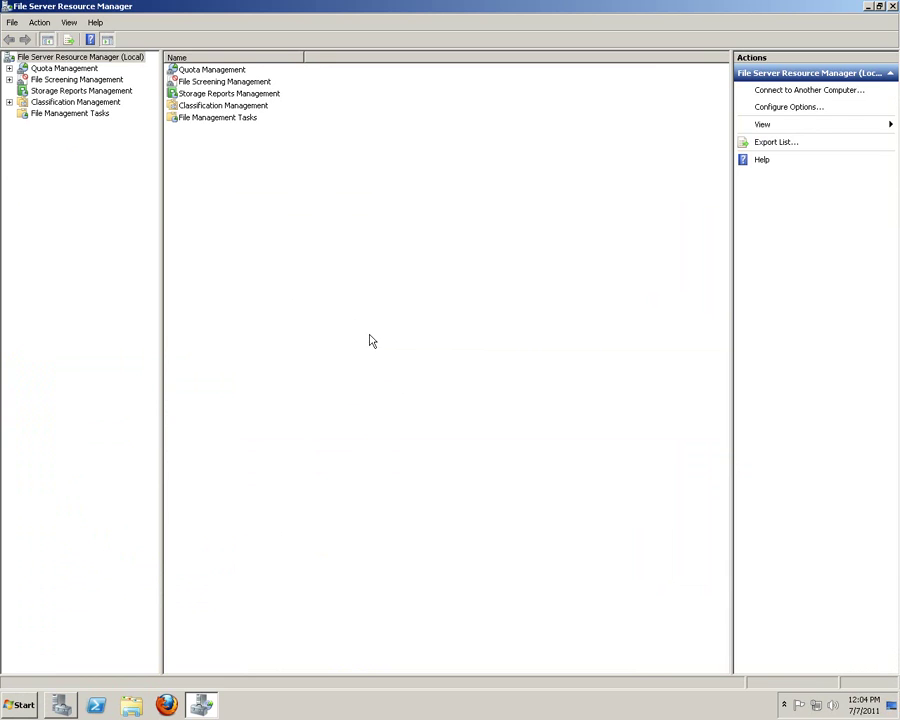
Step: Expand Quota Management and show the six built-in quota templates
left_click(9, 68)
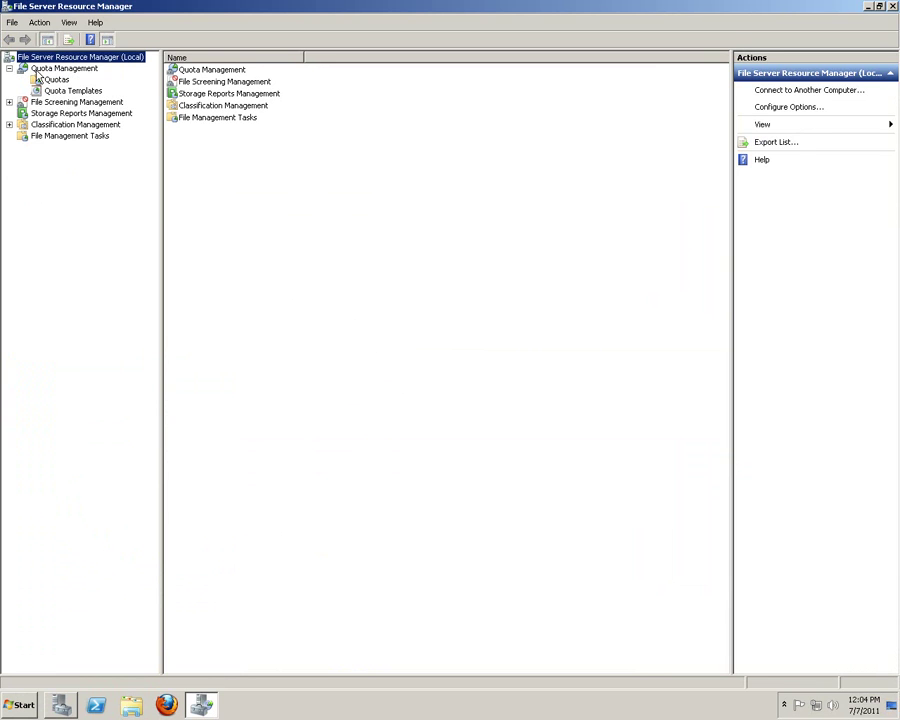
left_click(52, 80)
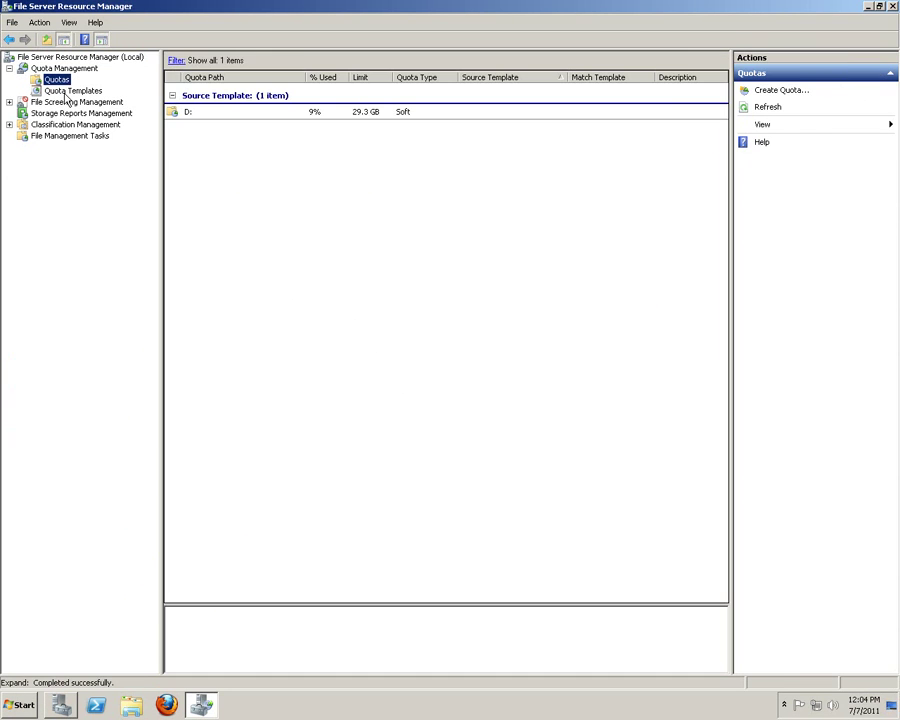
left_click(66, 91)
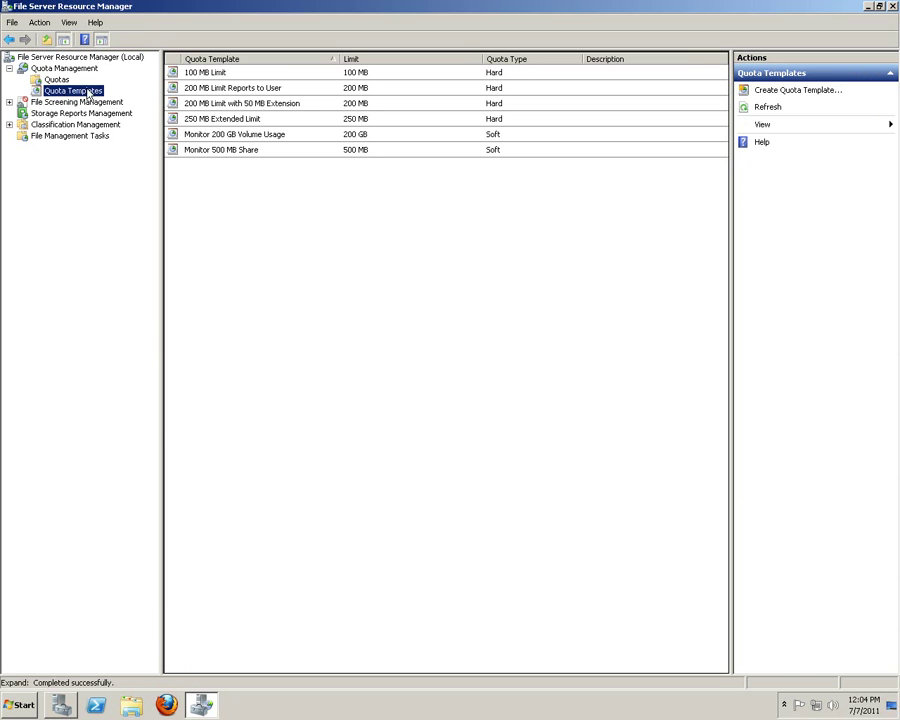
Step: Open the 100 MB Limit template's properties and check its Copy-from template list without changing it
double_click(290, 75)
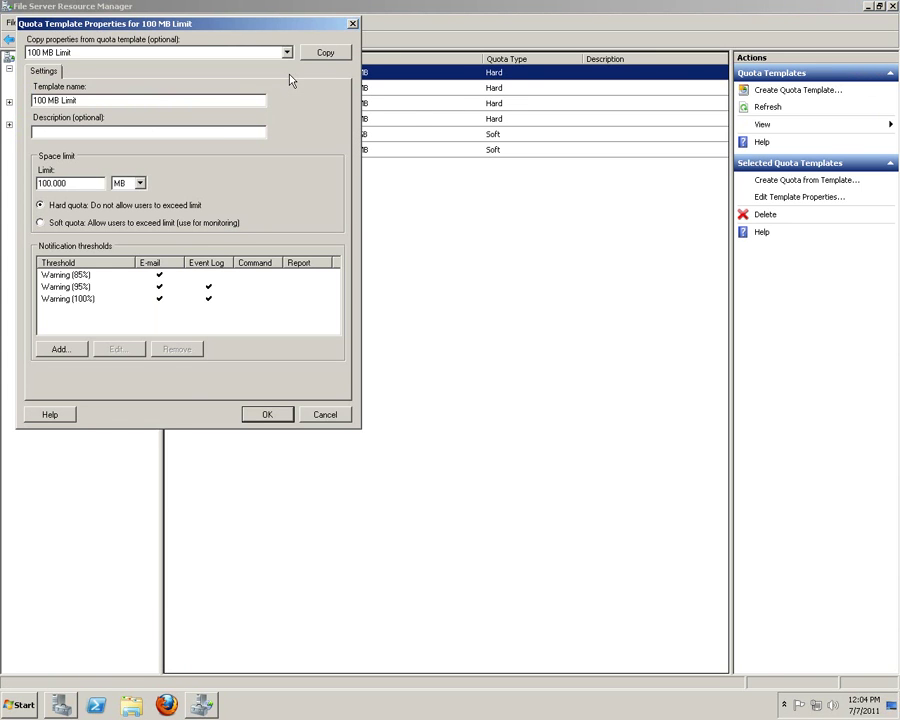
left_click_drag(237, 32, 410, 110)
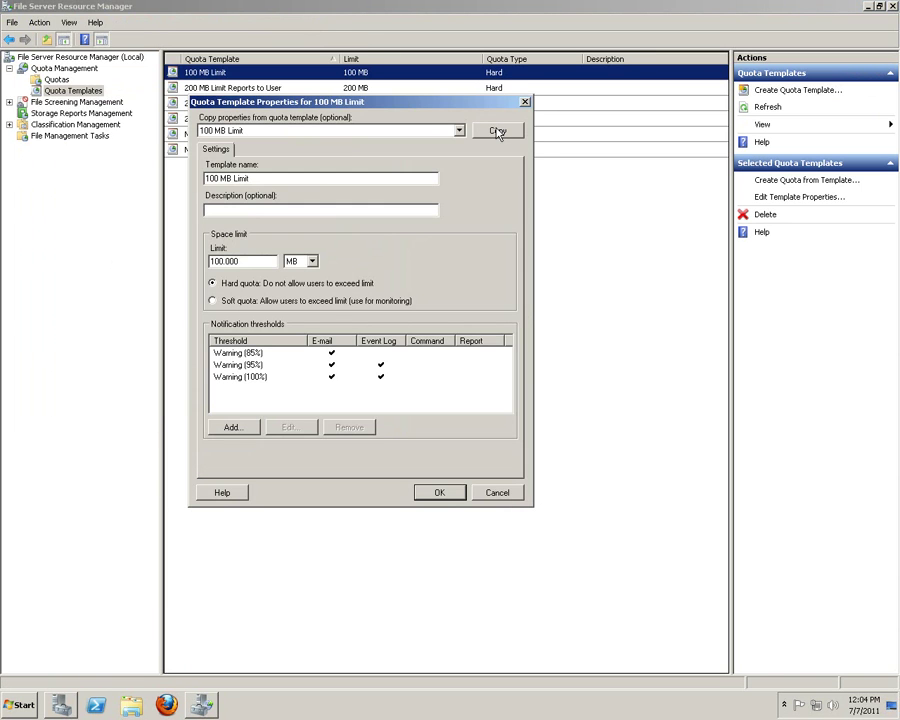
left_click(459, 131)
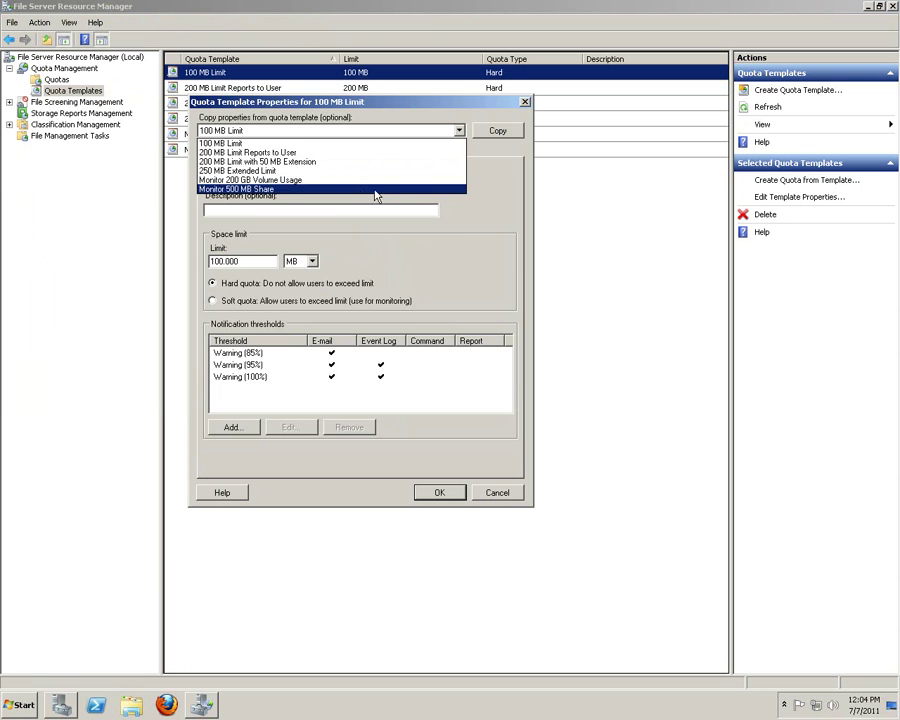
left_click(439, 248)
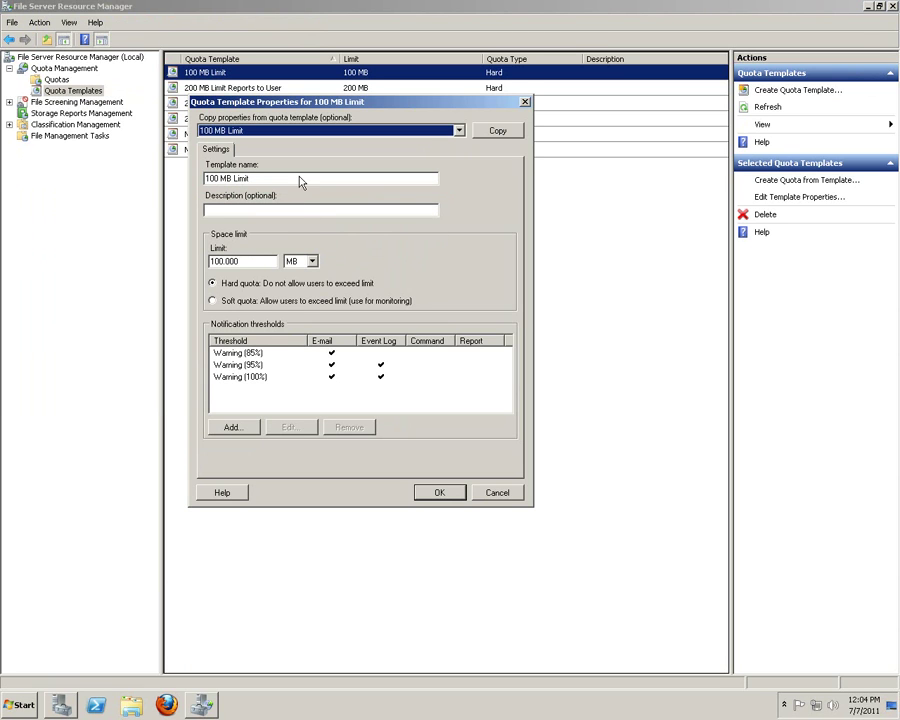
Step: Try adding a threshold with Duplicate Files, File Screening Audit and Files by File Group reports
left_click(406, 380)
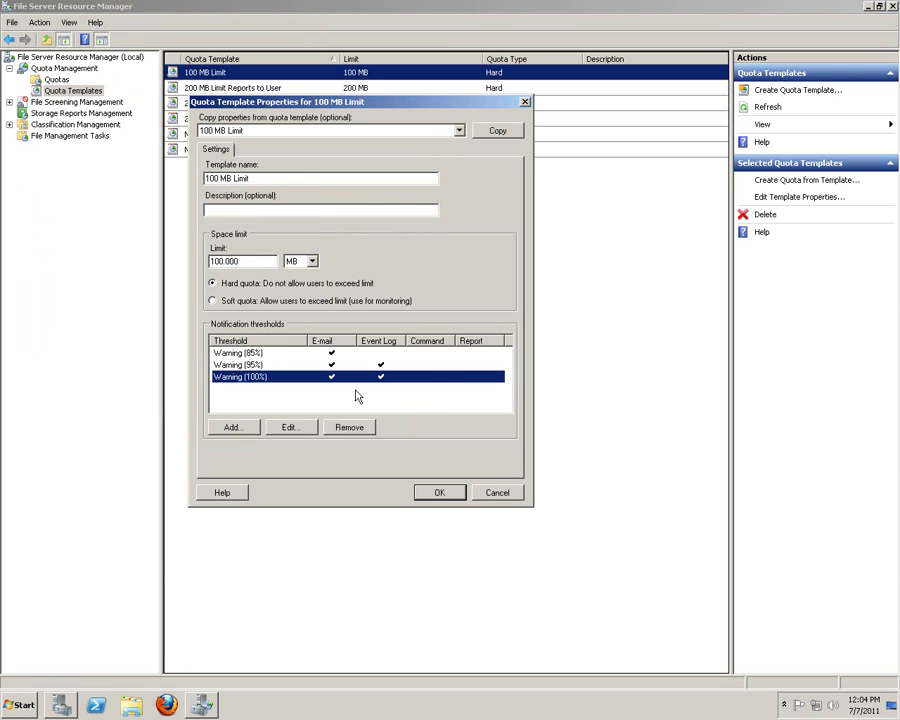
left_click(241, 430)
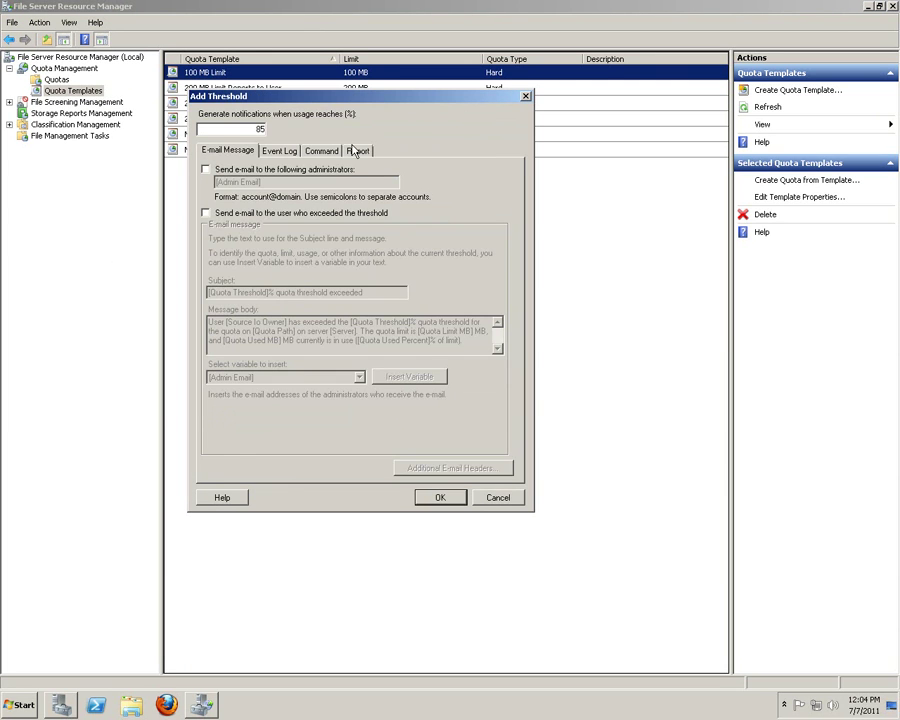
left_click(358, 150)
left_click(205, 169)
left_click(222, 201)
left_click(222, 213)
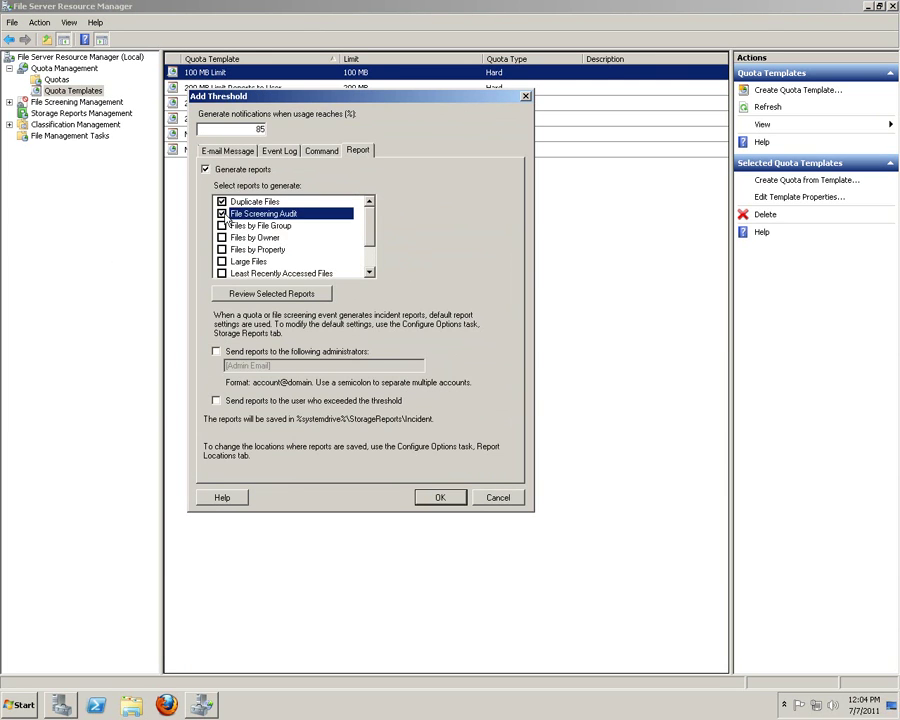
left_click(222, 225)
left_click(441, 499)
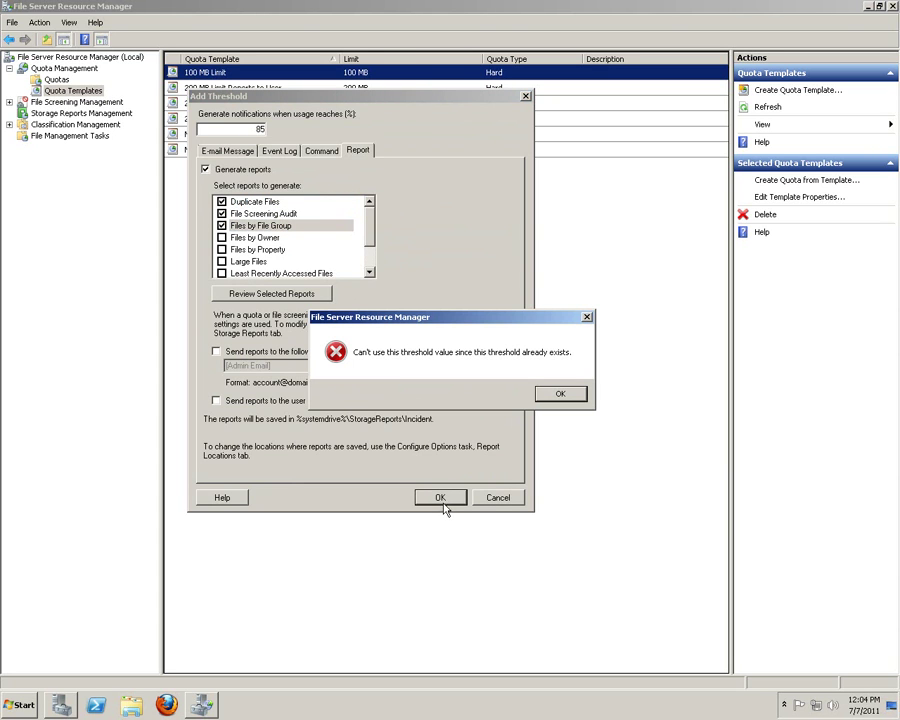
left_click(561, 396)
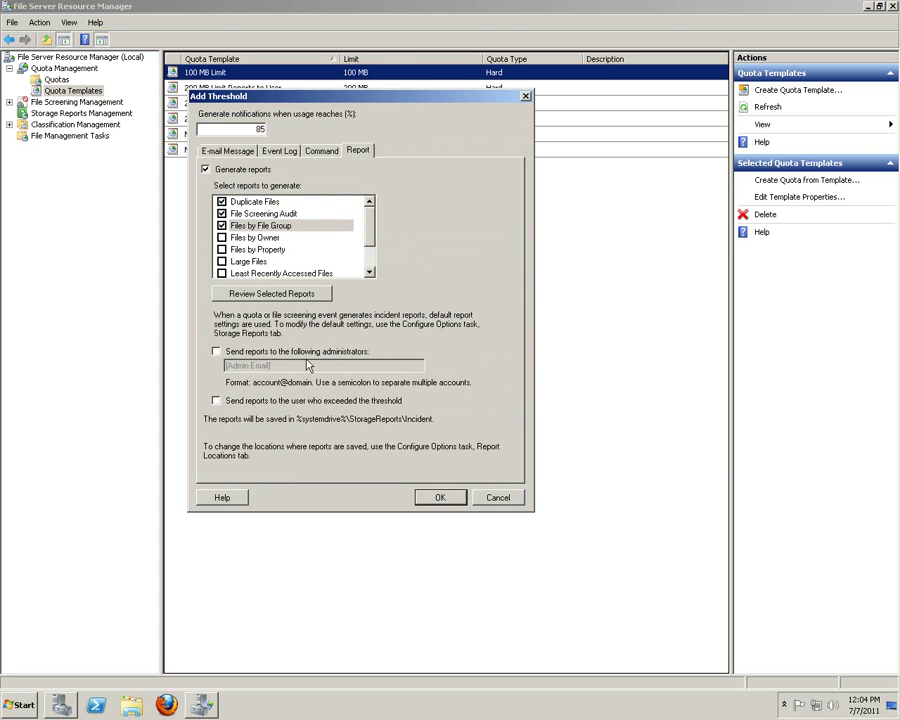
Step: Cancel the new threshold and the 100 MB Limit template, then show the Quotas list
left_click(207, 170)
left_click(311, 151)
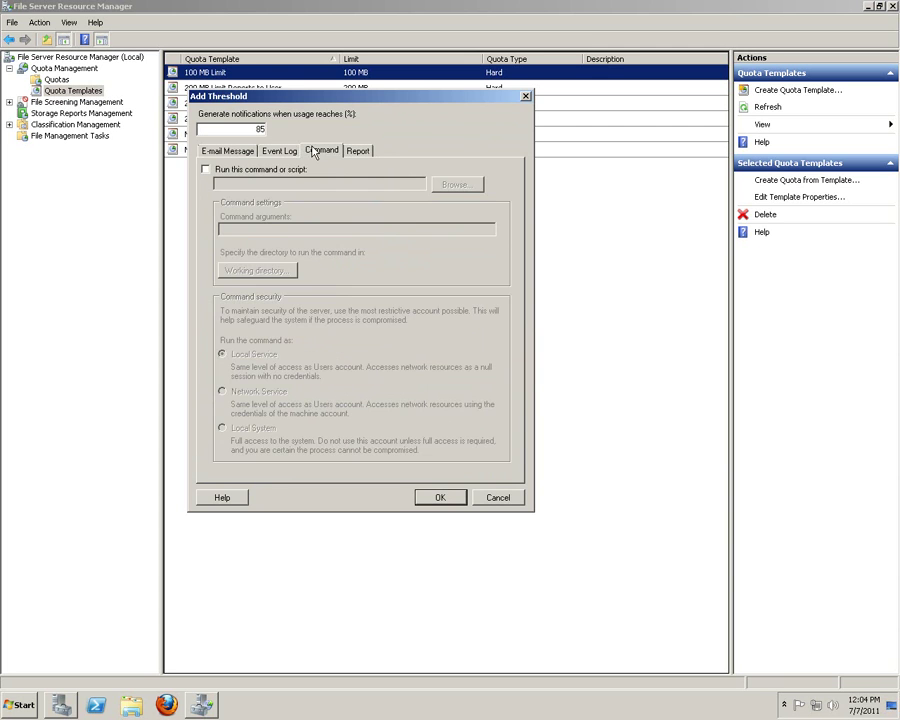
left_click(267, 152)
left_click(230, 151)
left_click(490, 497)
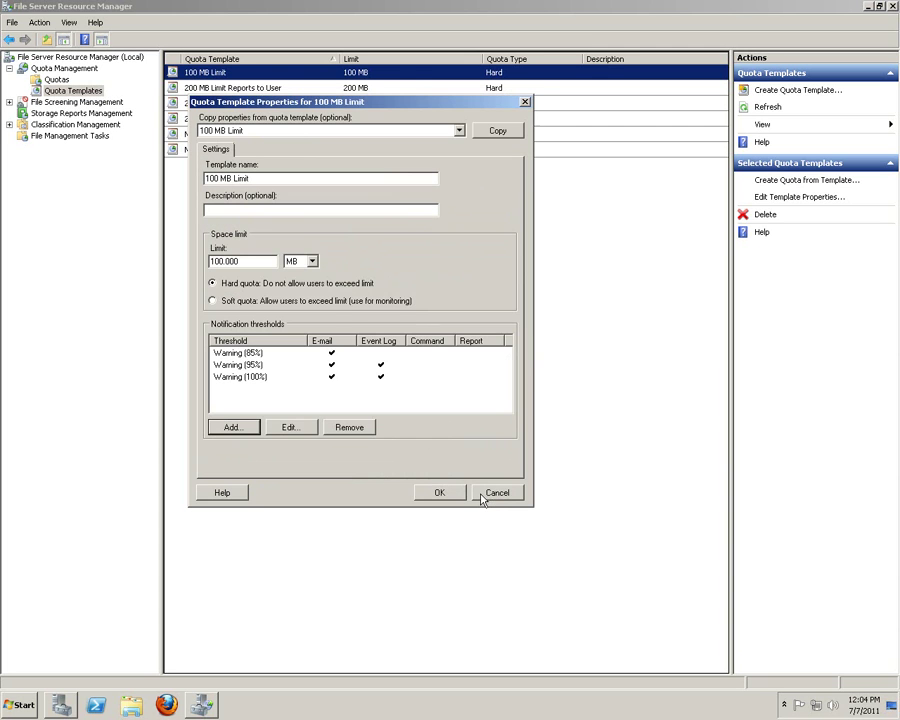
left_click(502, 492)
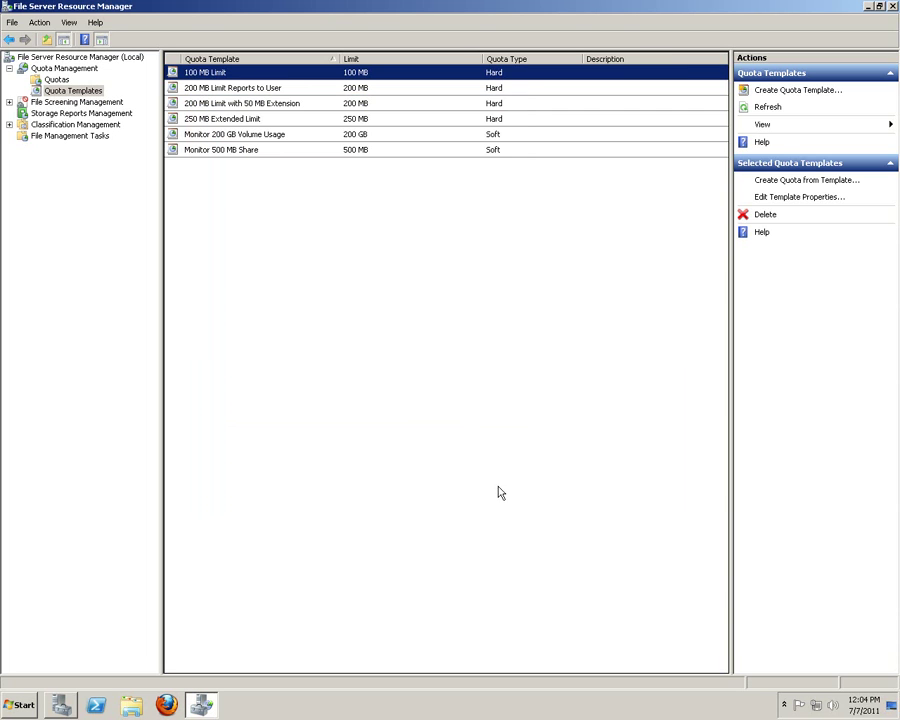
left_click(57, 80)
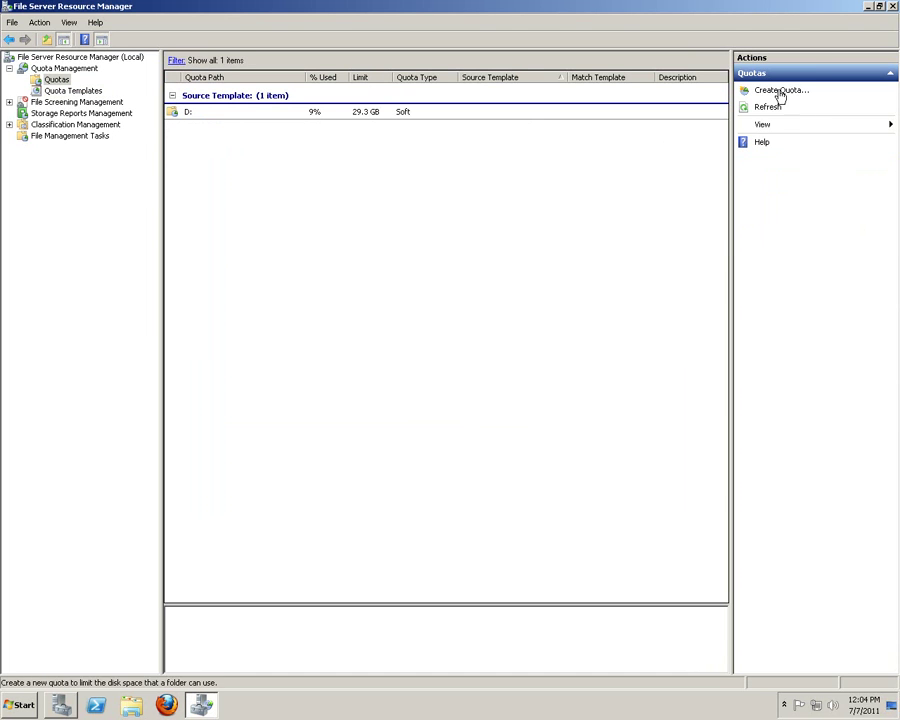
Step: Start a new quota with D:\UserHomes as its path
left_click(779, 93)
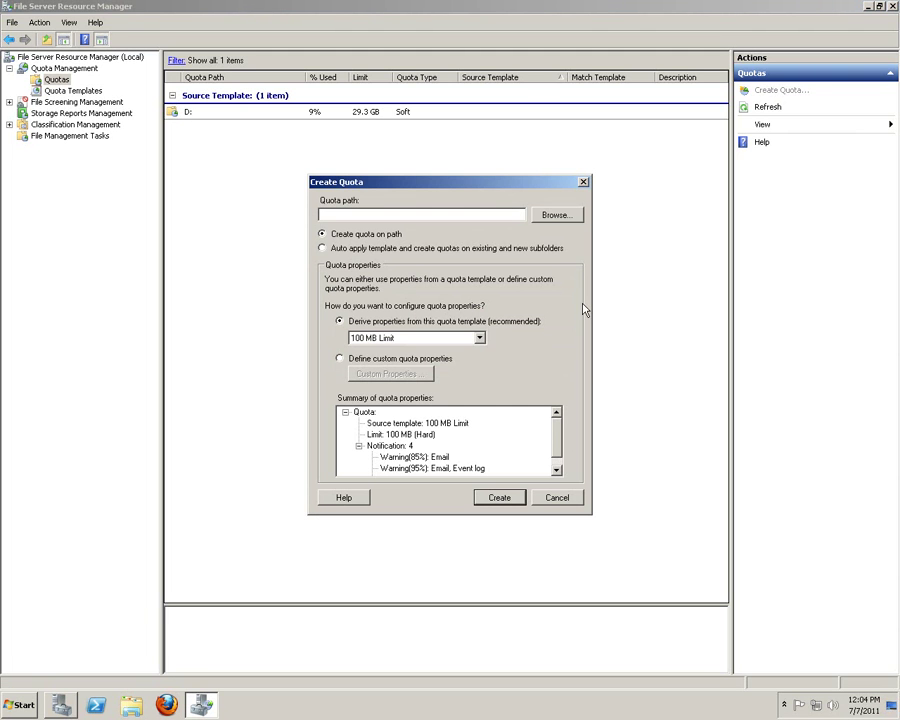
left_click(552, 215)
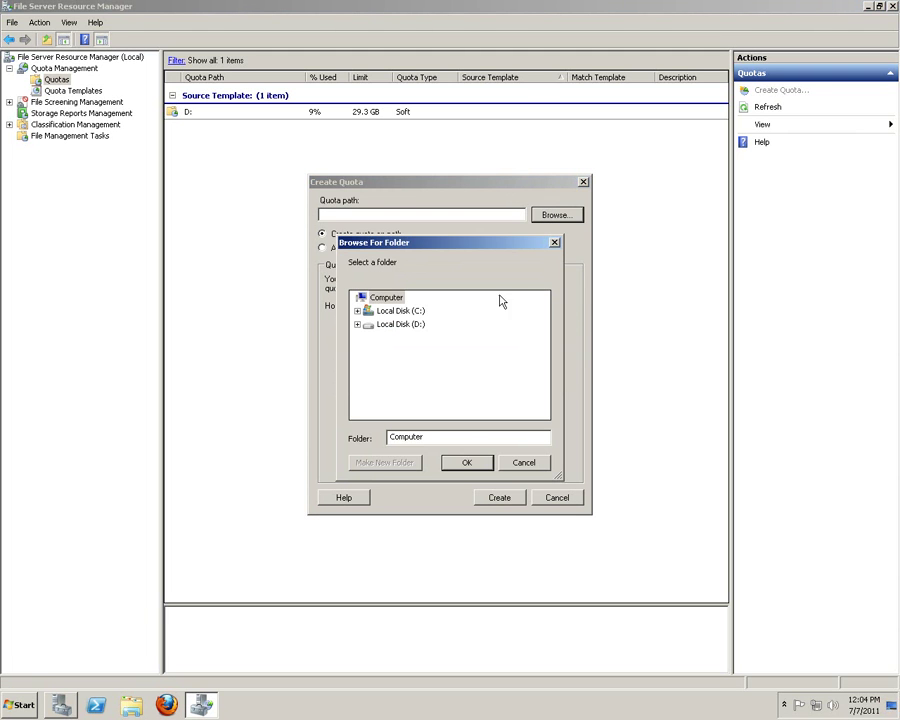
left_click(405, 325)
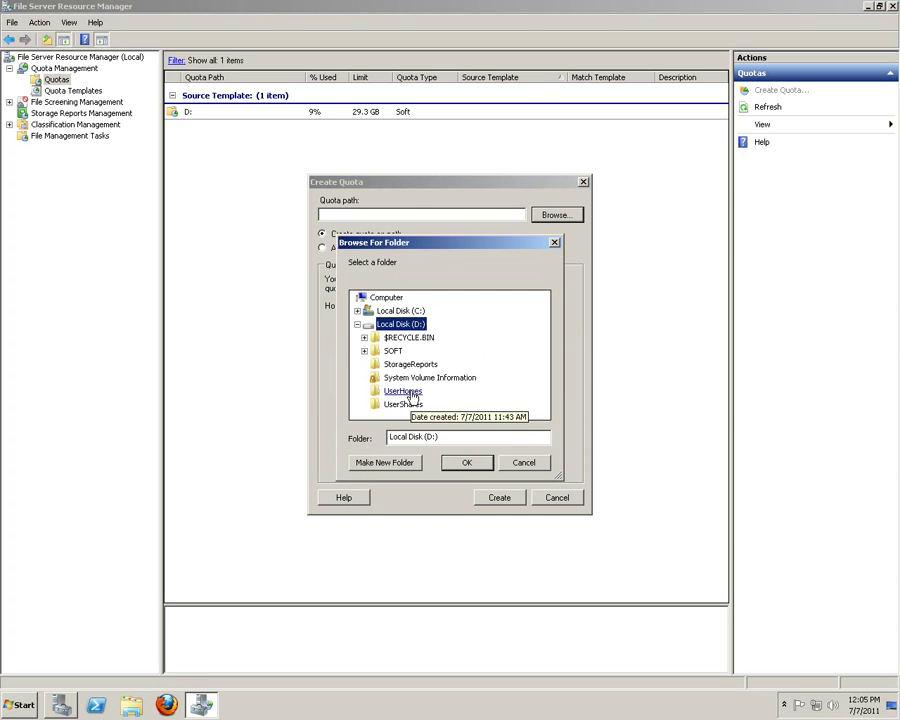
left_click(408, 392)
left_click(480, 463)
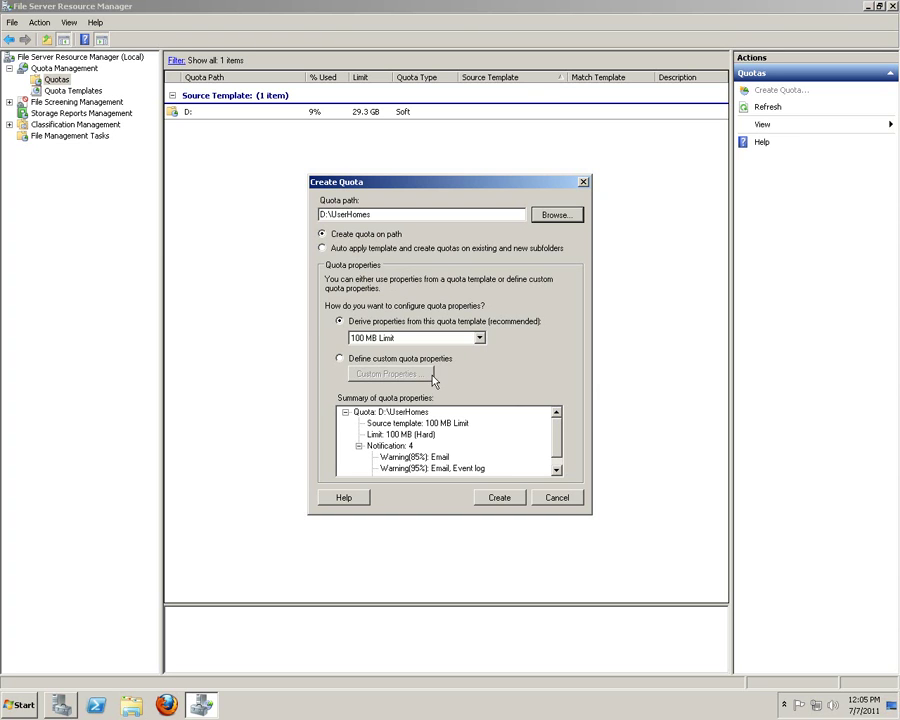
Step: Define custom quota properties copied from the 100 MB Limit template and begin a new threshold
left_click(480, 339)
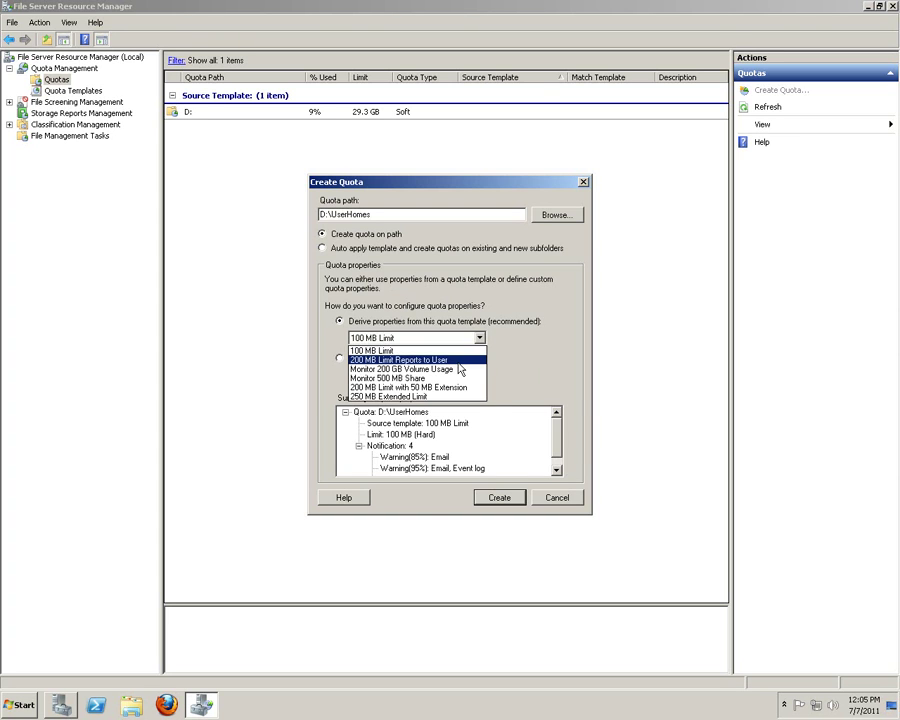
left_click(459, 369)
left_click(352, 362)
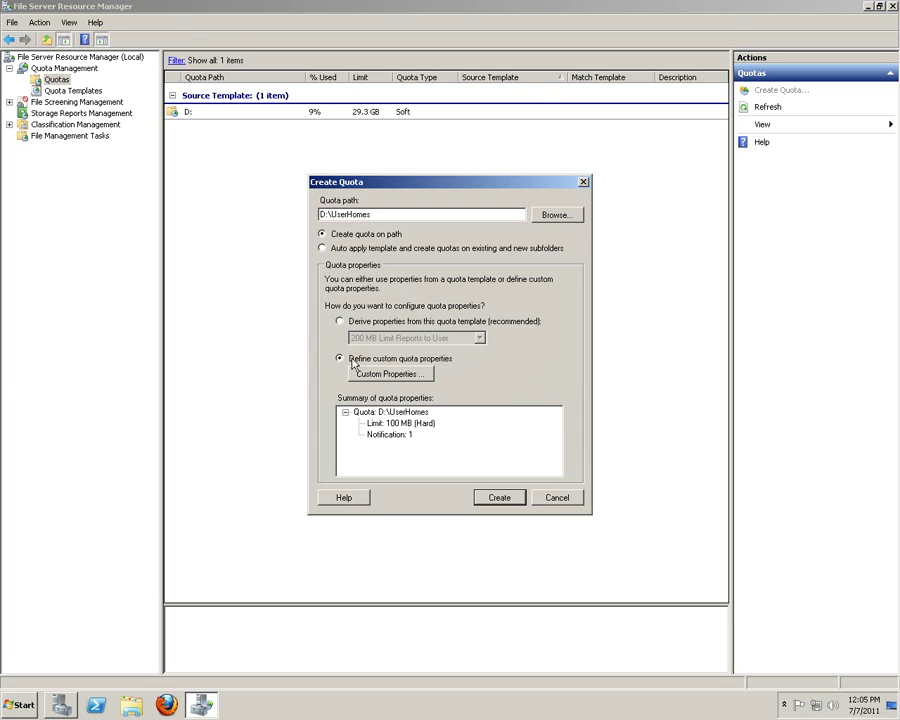
left_click(409, 373)
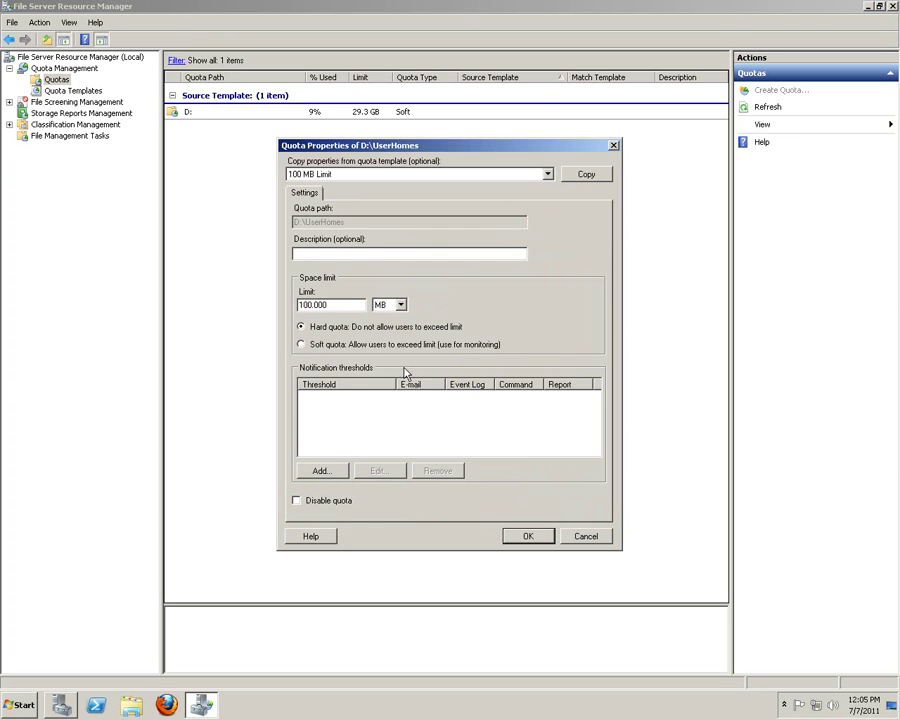
left_click_drag(424, 155, 504, 112)
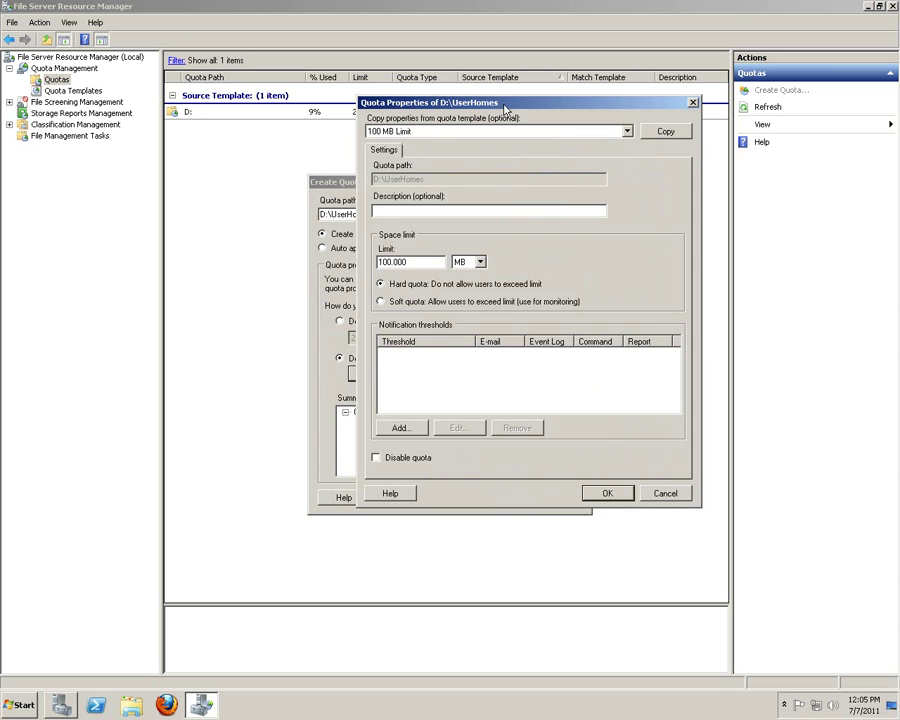
left_click(662, 133)
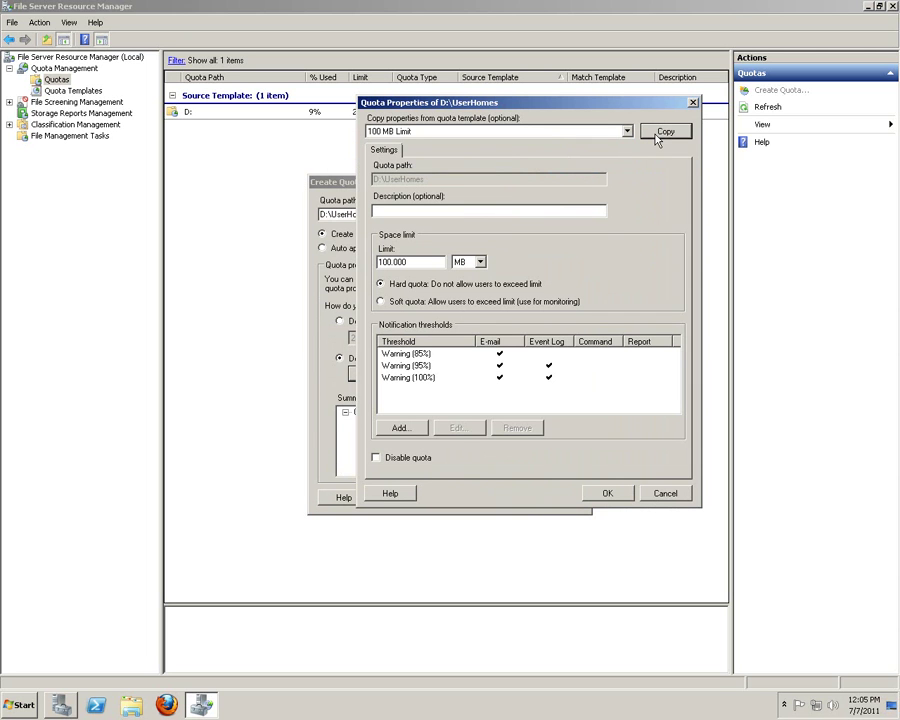
left_click(402, 430)
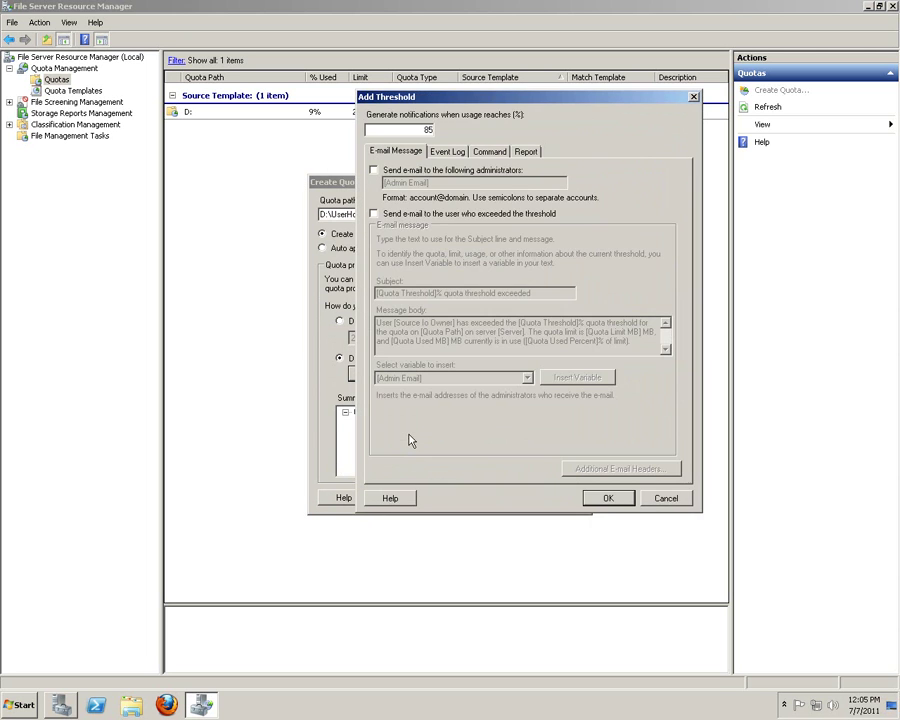
Step: Turn on e-mail alerts to administrators and to the user who exceeded the threshold
left_click(374, 170)
key("Tab")
type("a")
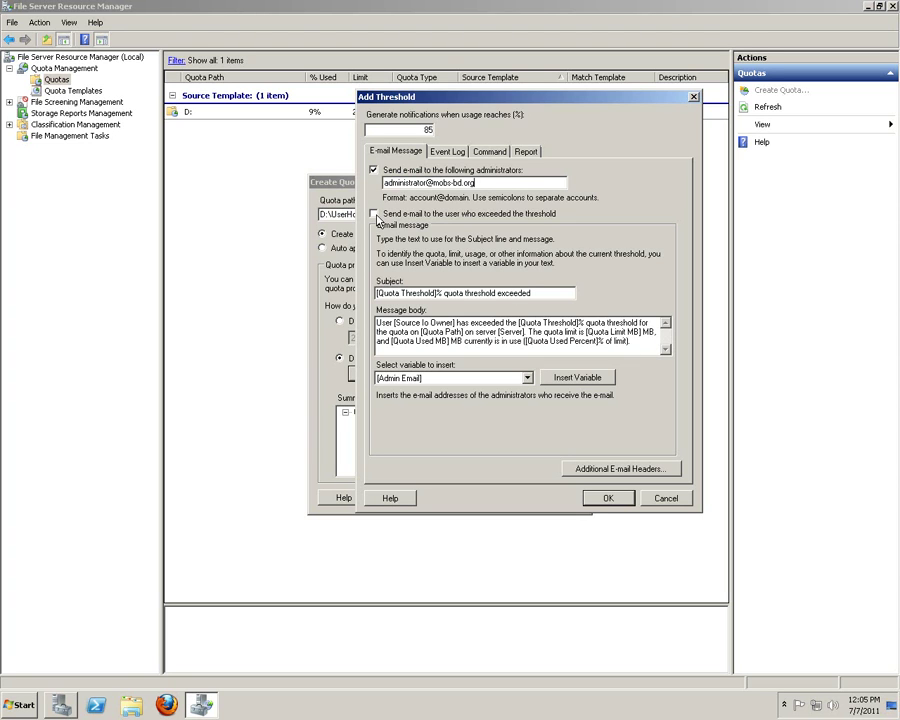
left_click(375, 214)
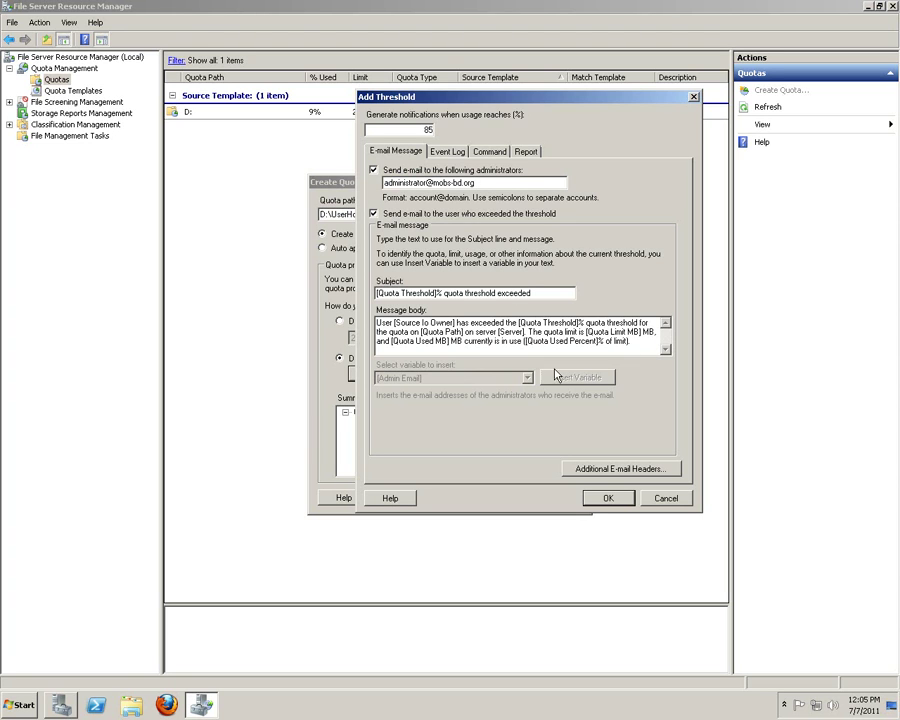
left_click(592, 468)
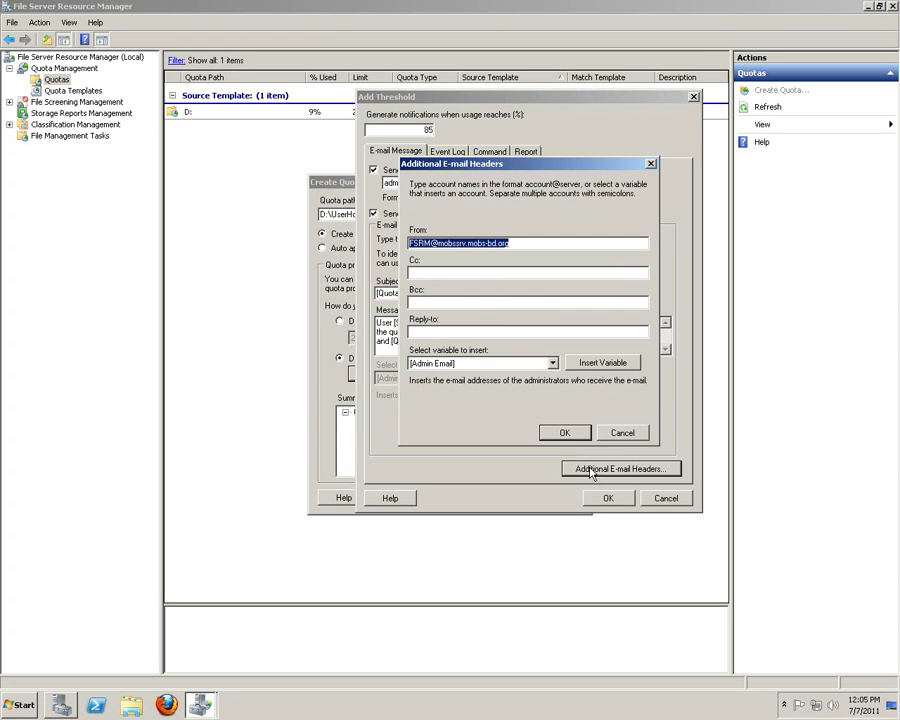
left_click(458, 272)
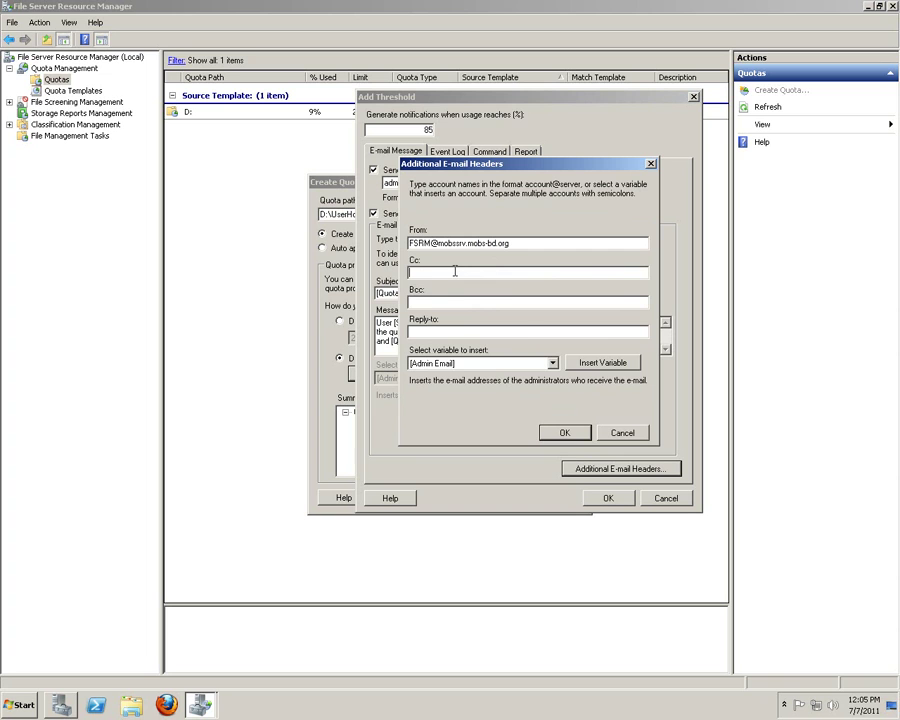
left_click(564, 432)
Step: Set the threshold to 80% and save it, accepting the missing mail server warning
left_click(462, 151)
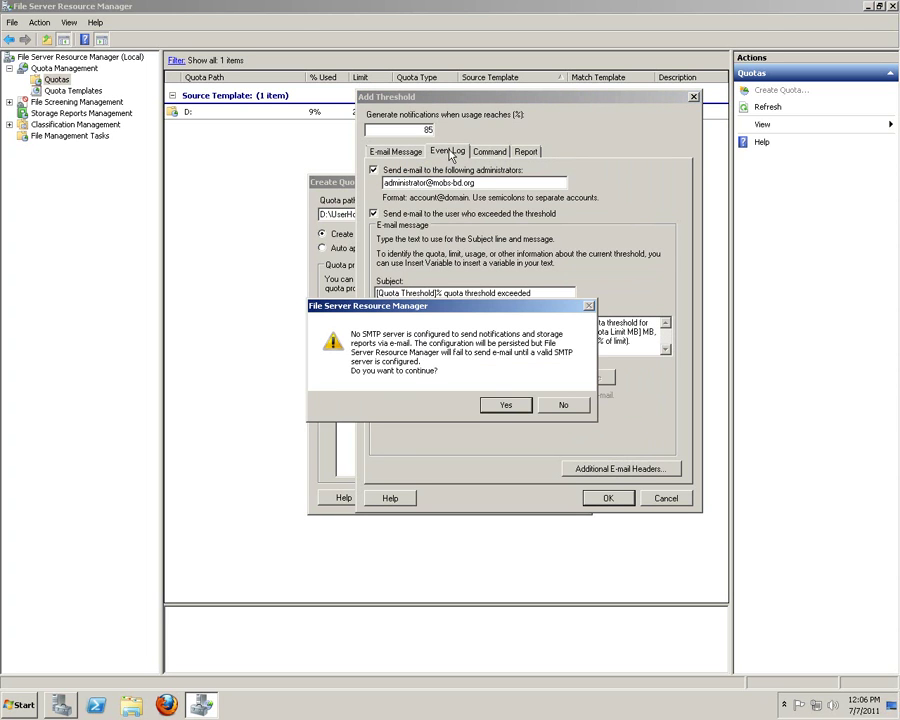
left_click(564, 405)
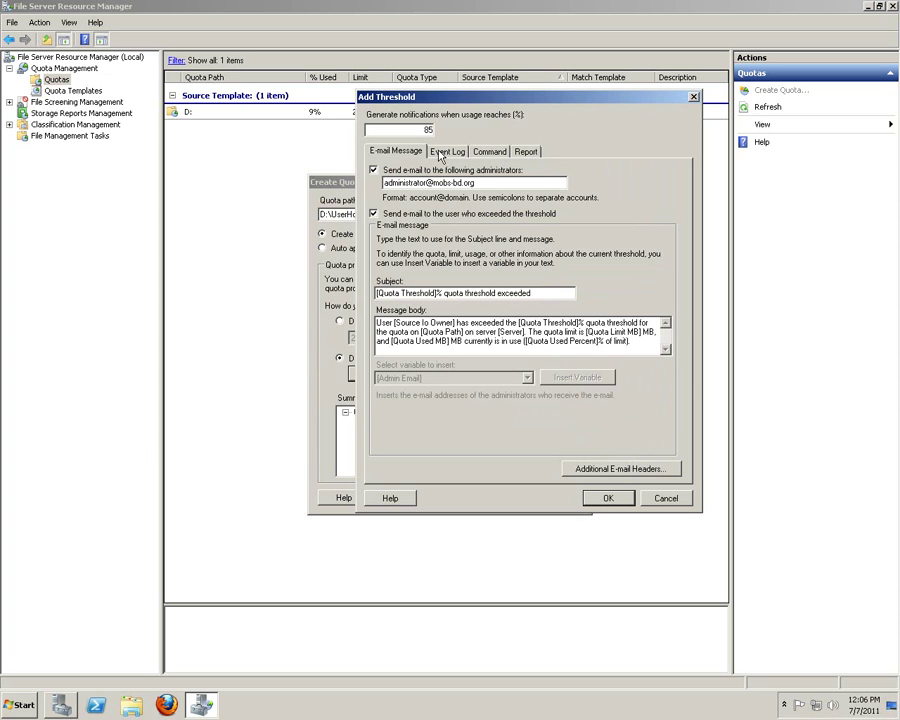
left_click(445, 155)
left_click(563, 405)
left_click(491, 151)
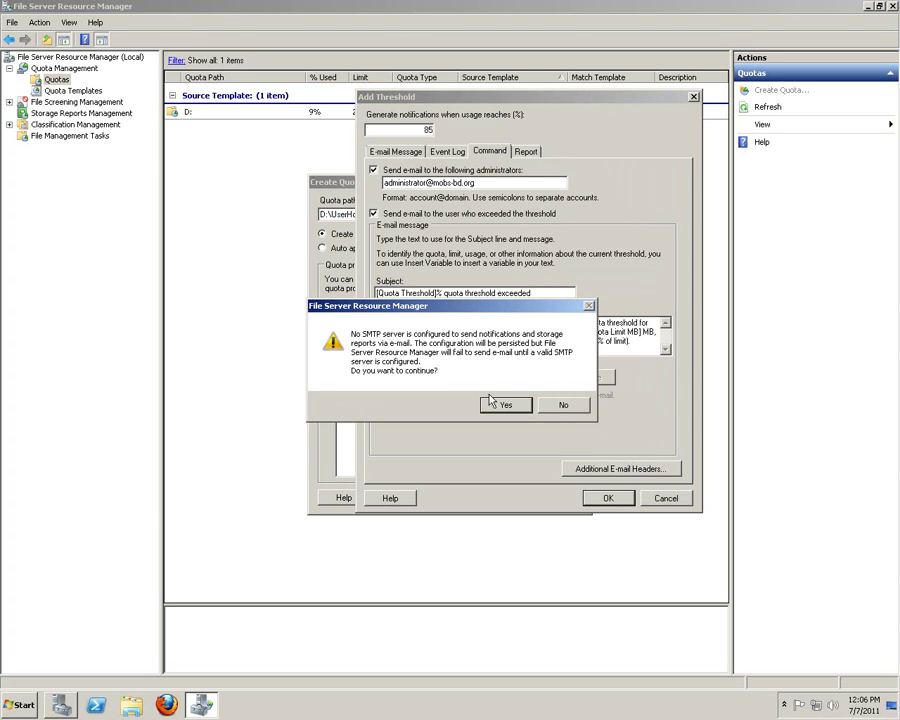
left_click(563, 405)
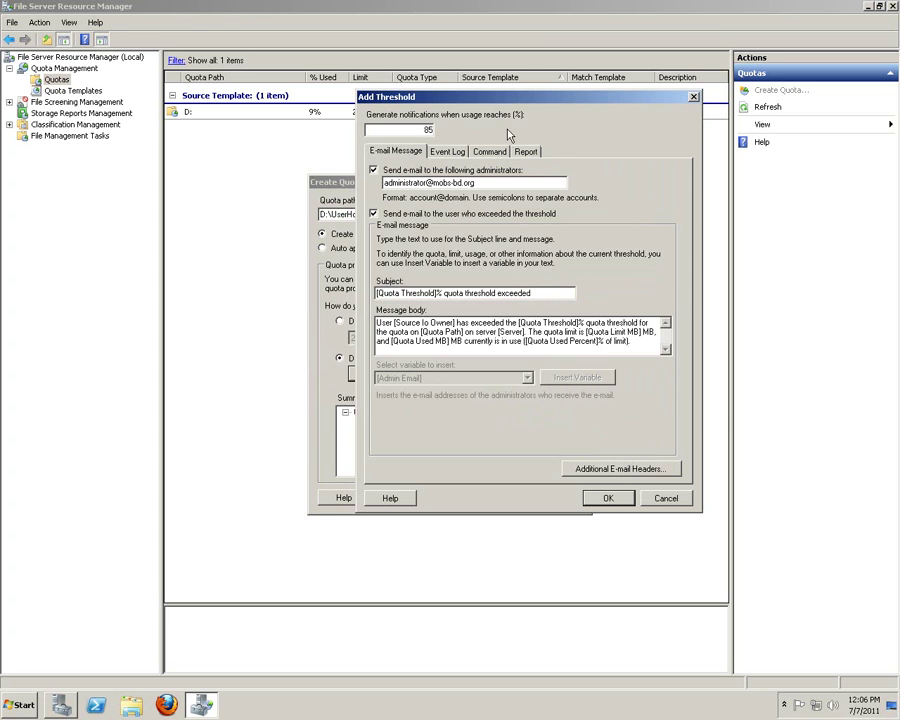
left_click(607, 499)
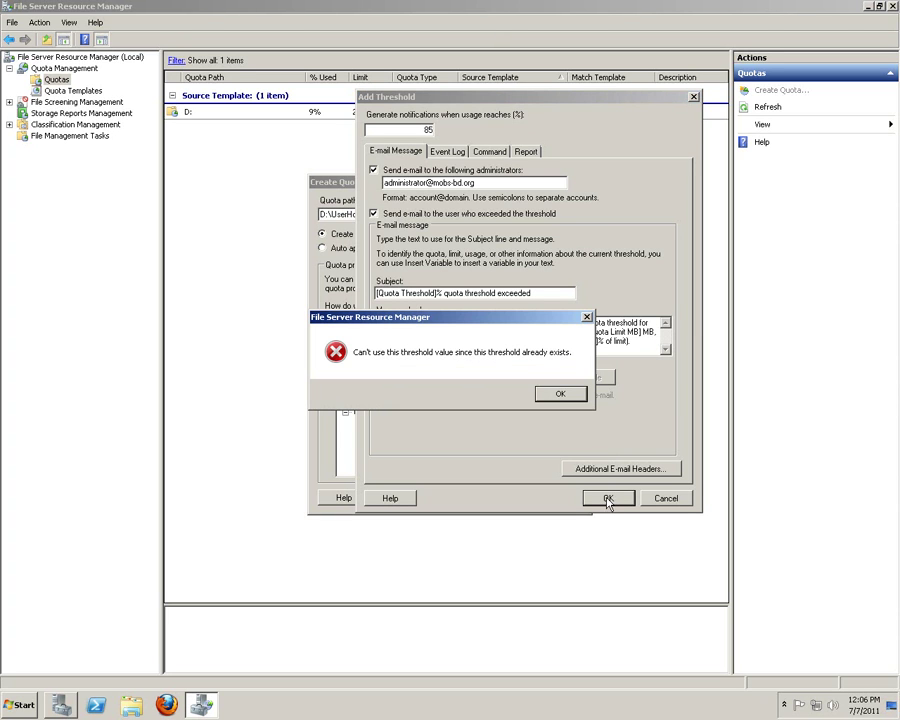
left_click(557, 395)
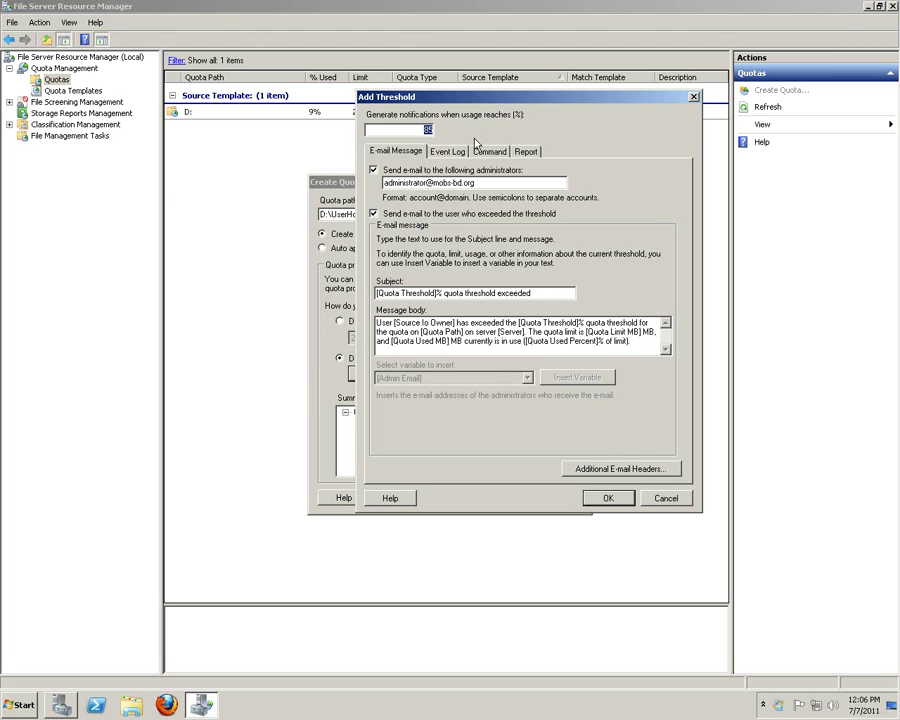
type("80")
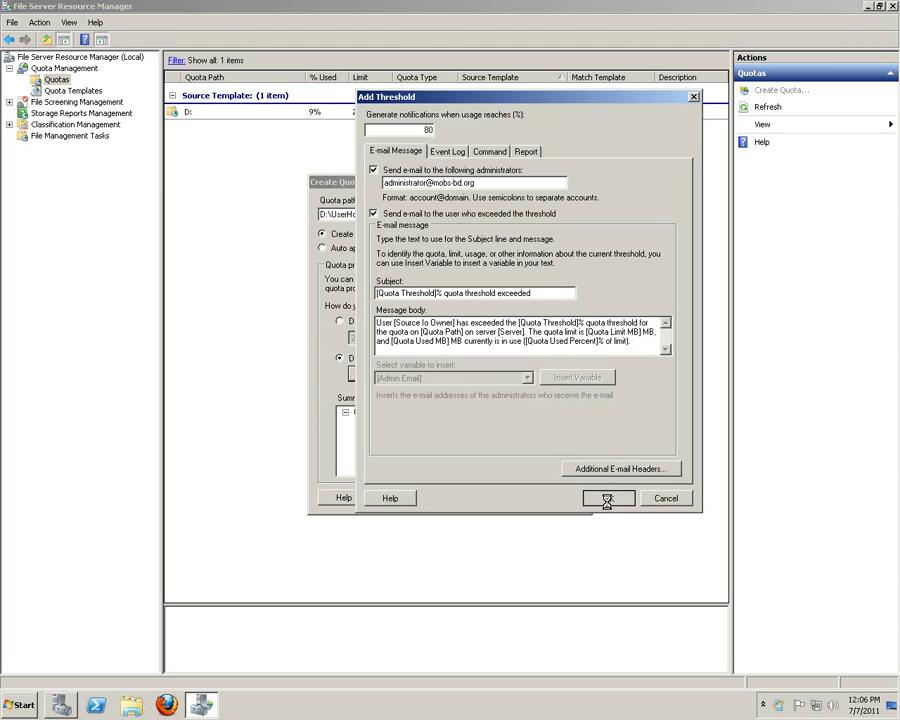
left_click(607, 498)
left_click(506, 404)
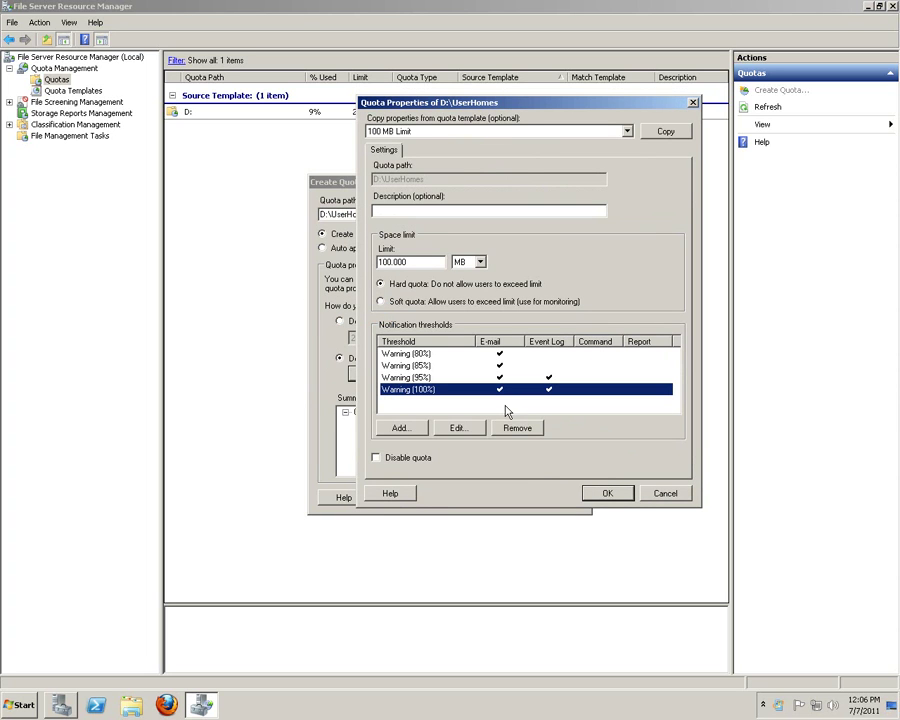
Step: Create the D:\UserHomes quota, saving its custom properties as template 'UserLimits for MOBS'
left_click(606, 494)
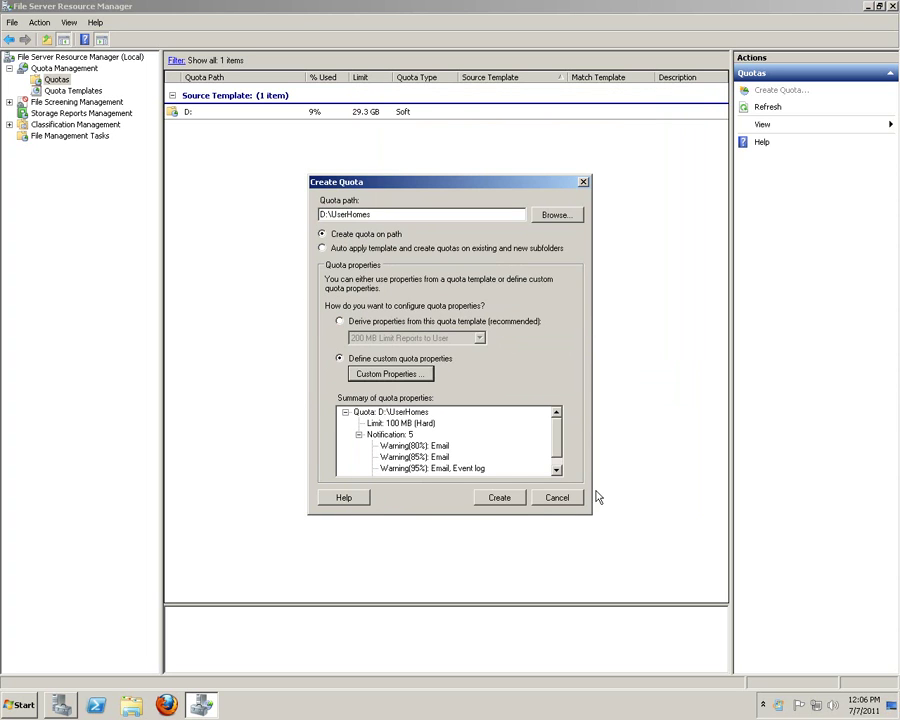
left_click(498, 500)
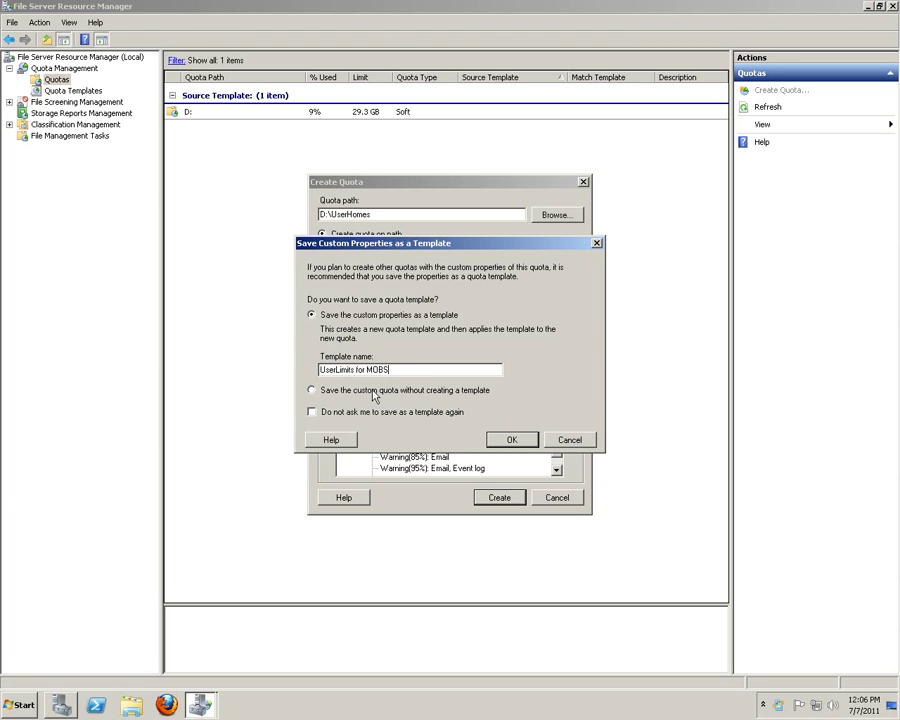
left_click(512, 440)
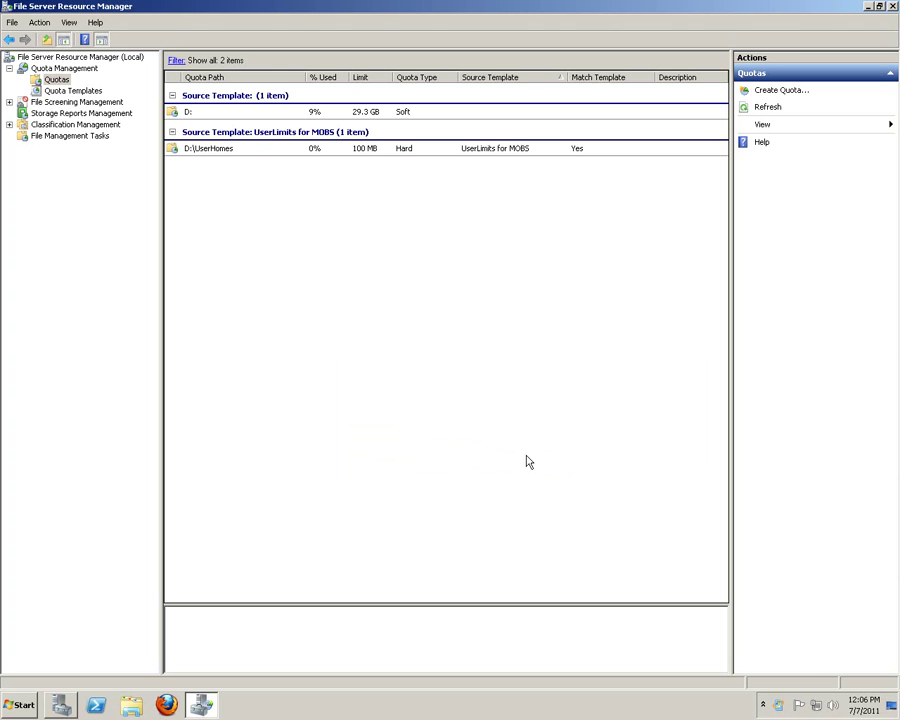
Step: Inspect the new D:\UserHomes quota's actions, then clear the selection and restore the window
left_click(233, 152)
right_click(230, 152)
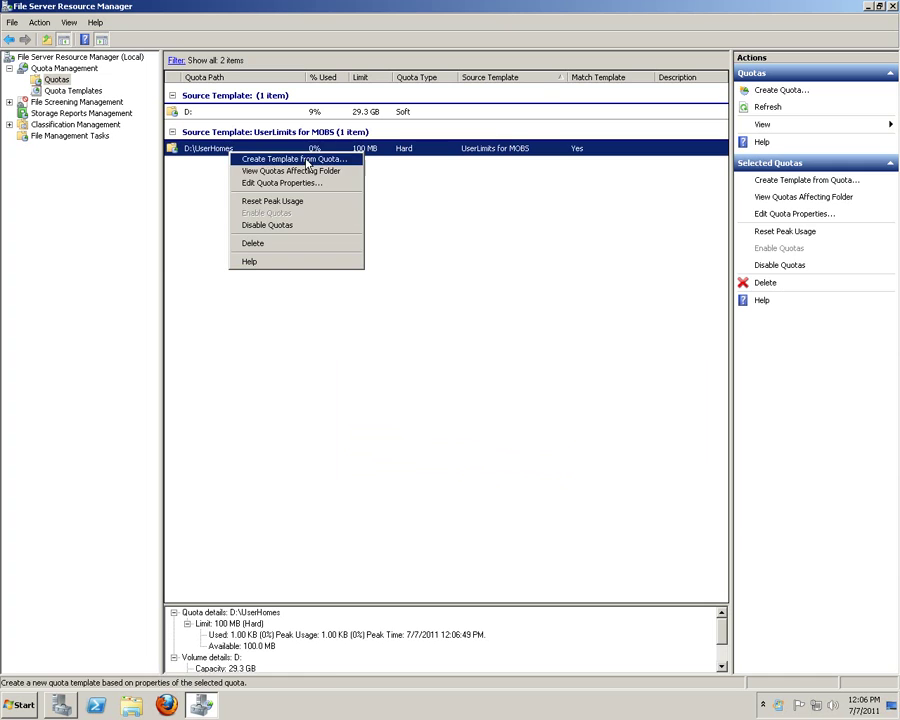
left_click(443, 244)
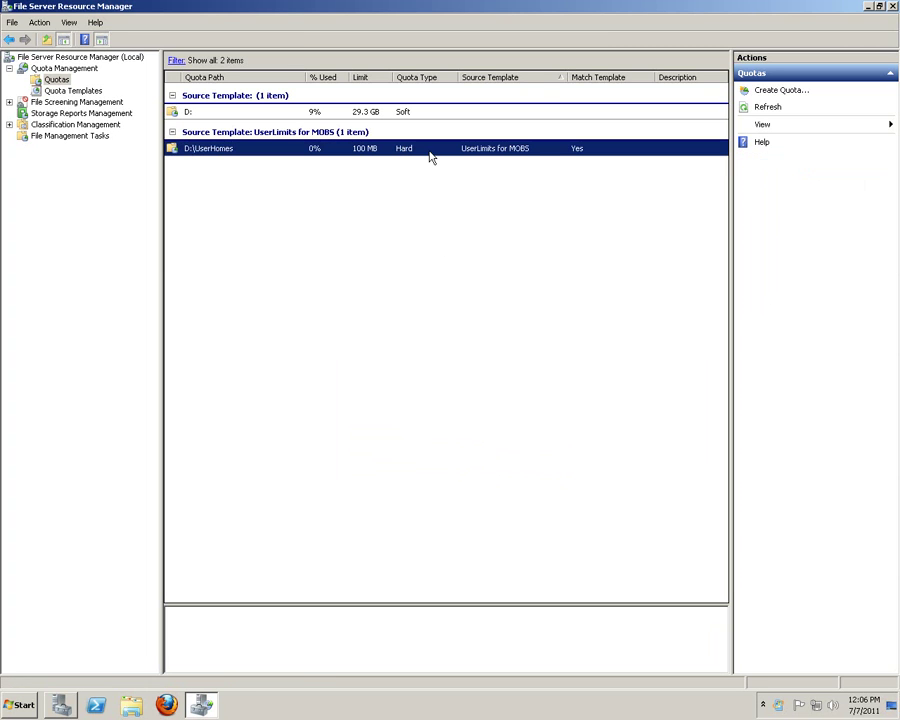
left_click(431, 157)
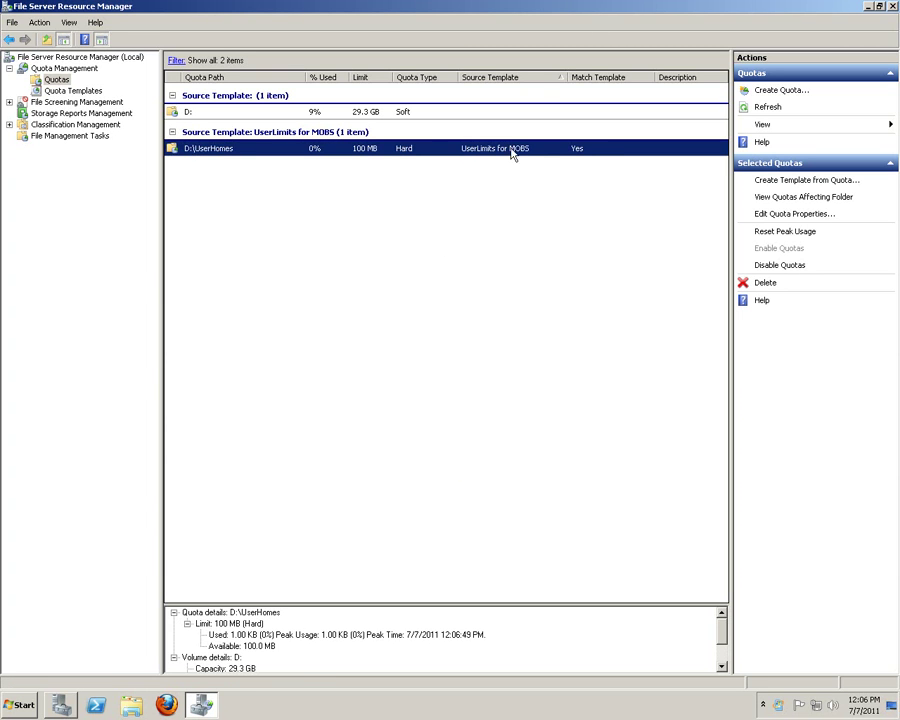
left_click(518, 276)
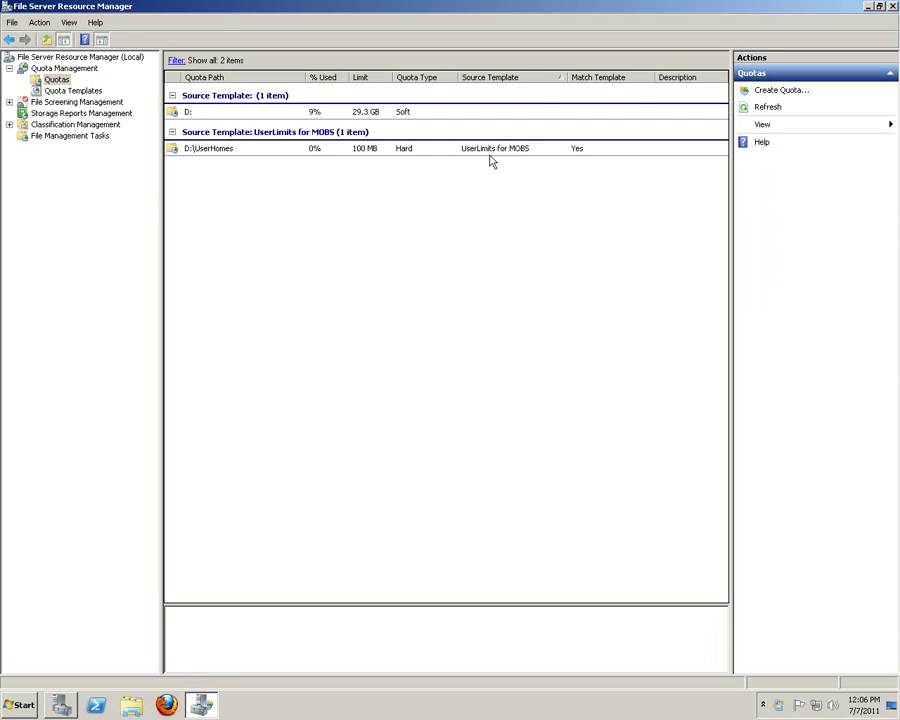
double_click(436, 6)
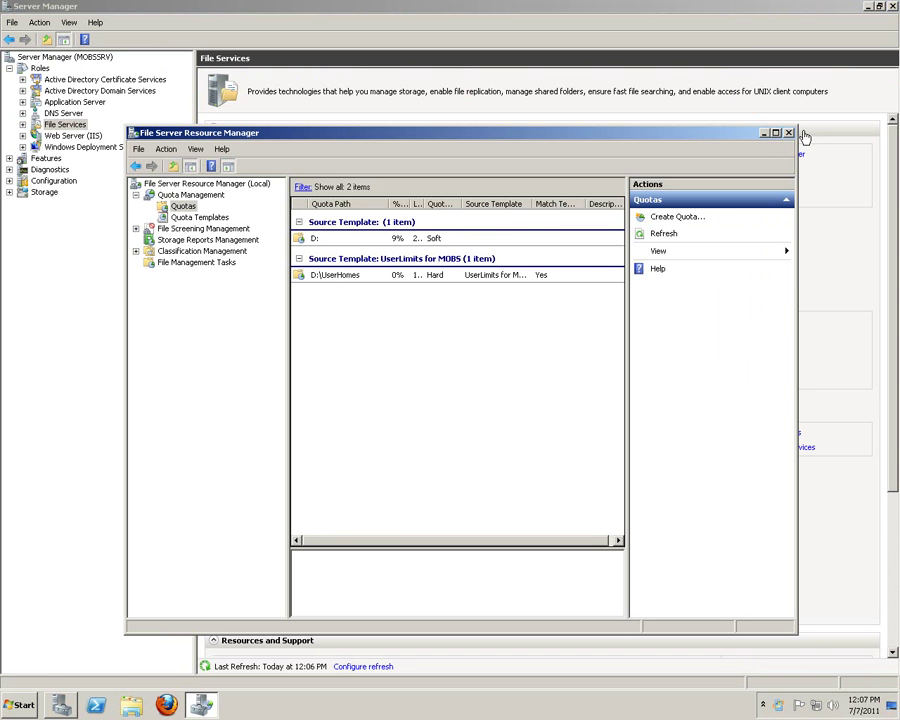
Step: Close File Server Resource Manager and Server Manager, then launch Group Policy Management
key("alt+F4")
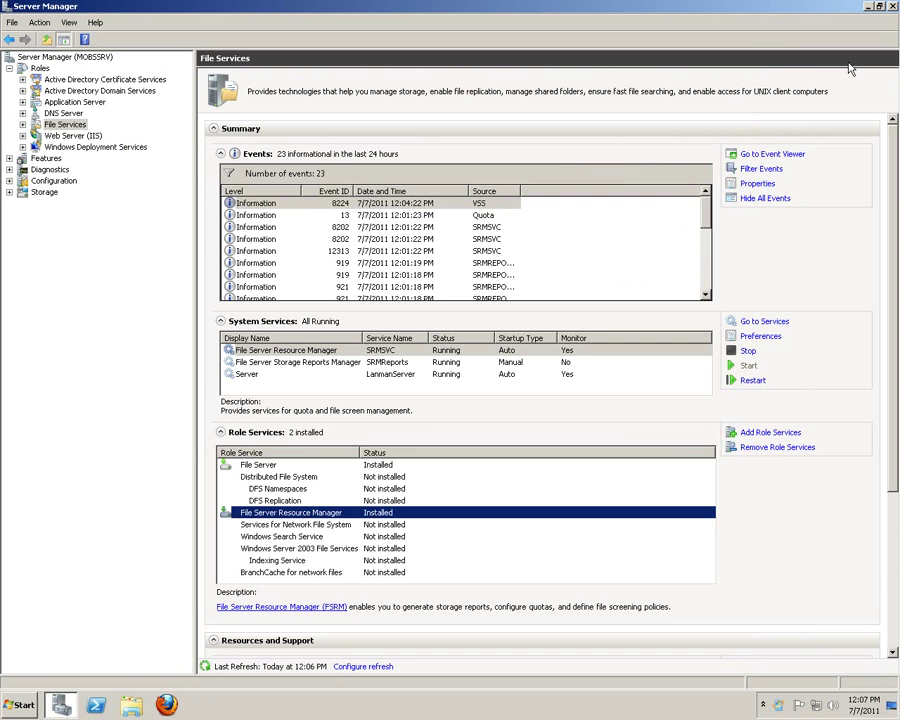
left_click(891, 7)
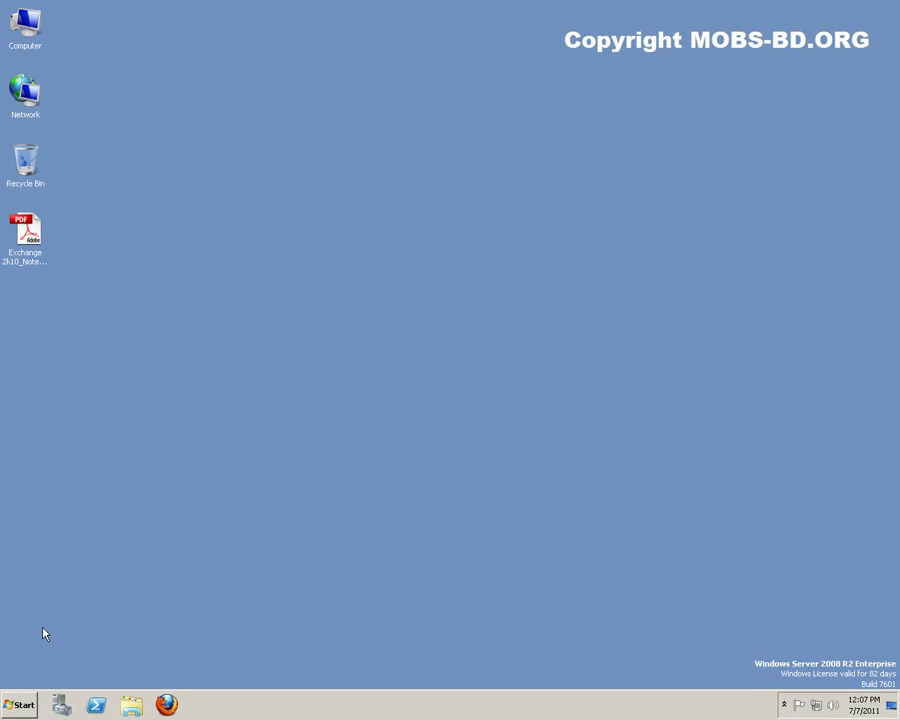
left_click(18, 705)
left_click(60, 652)
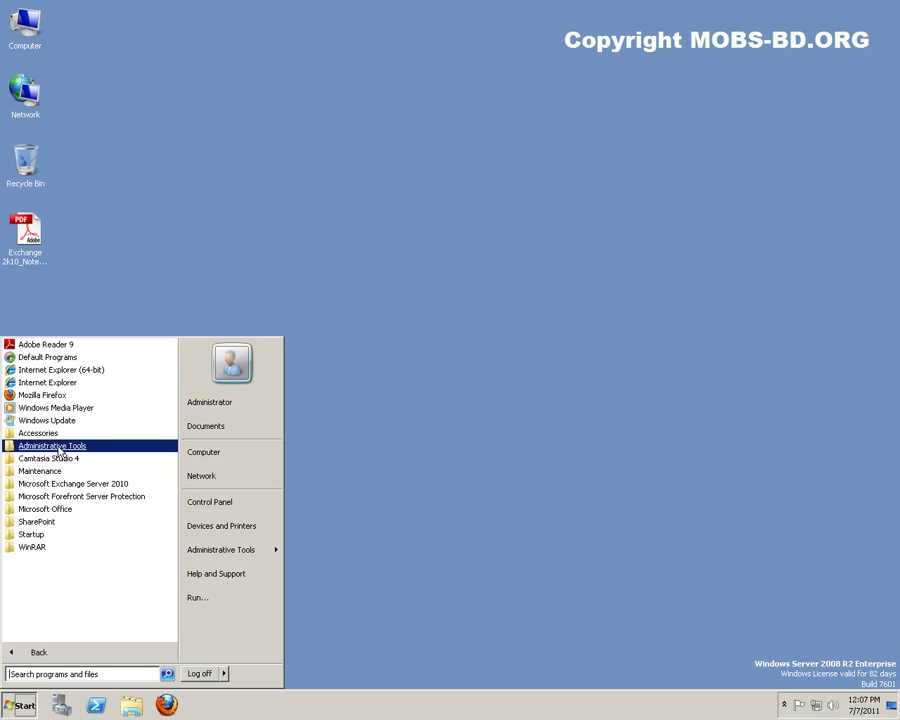
left_click(60, 446)
left_click(64, 521)
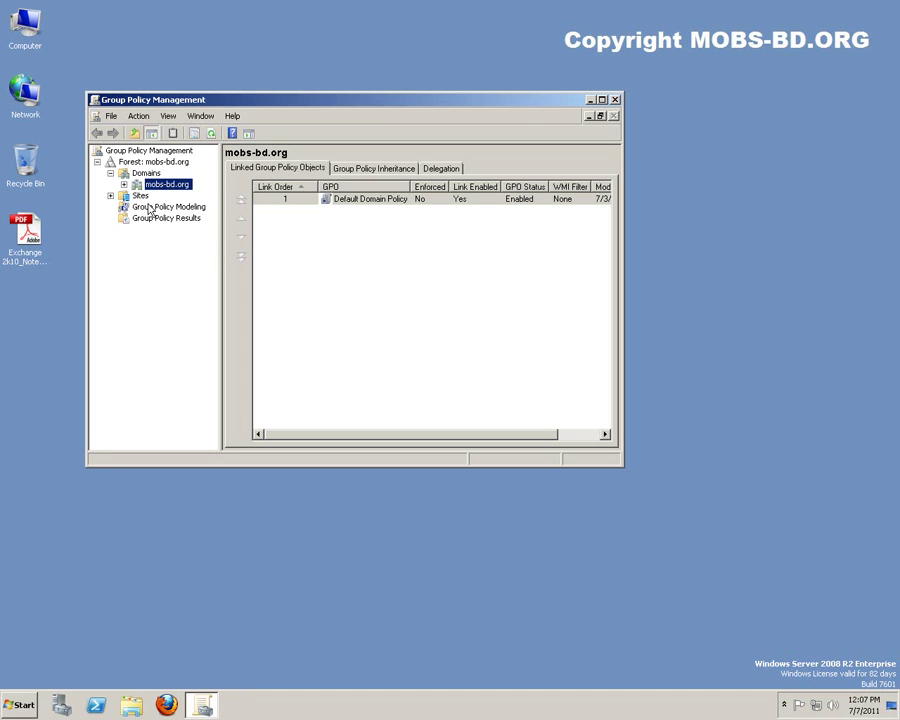
Step: Expand mobs-bd.org and open Default Domain Policy for editing, suppressing the linked-GPO notice
left_click(123, 185)
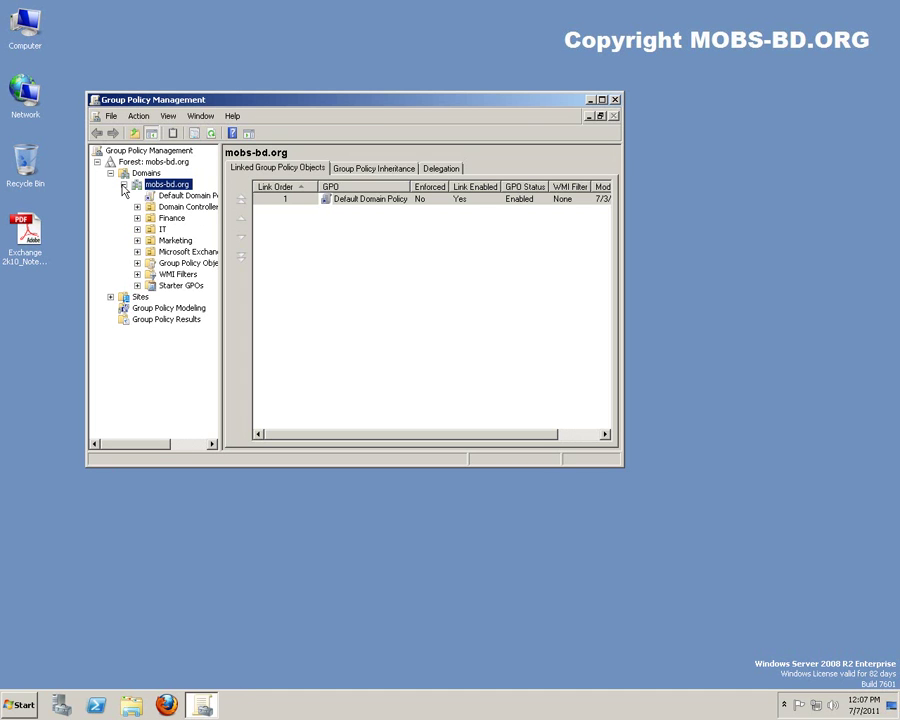
left_click(182, 196)
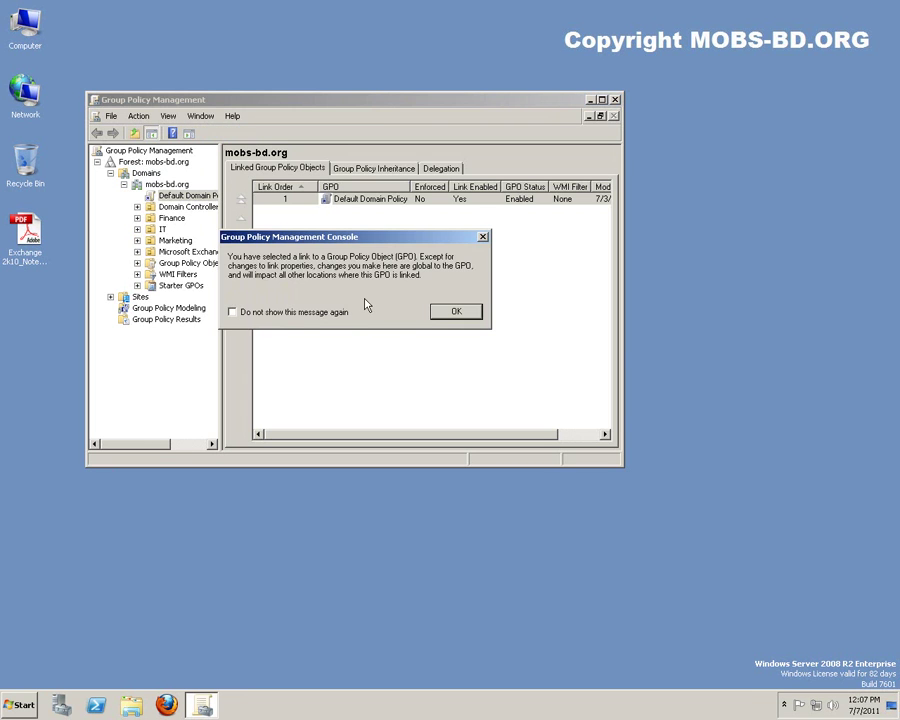
left_click(310, 313)
left_click(453, 313)
double_click(346, 100)
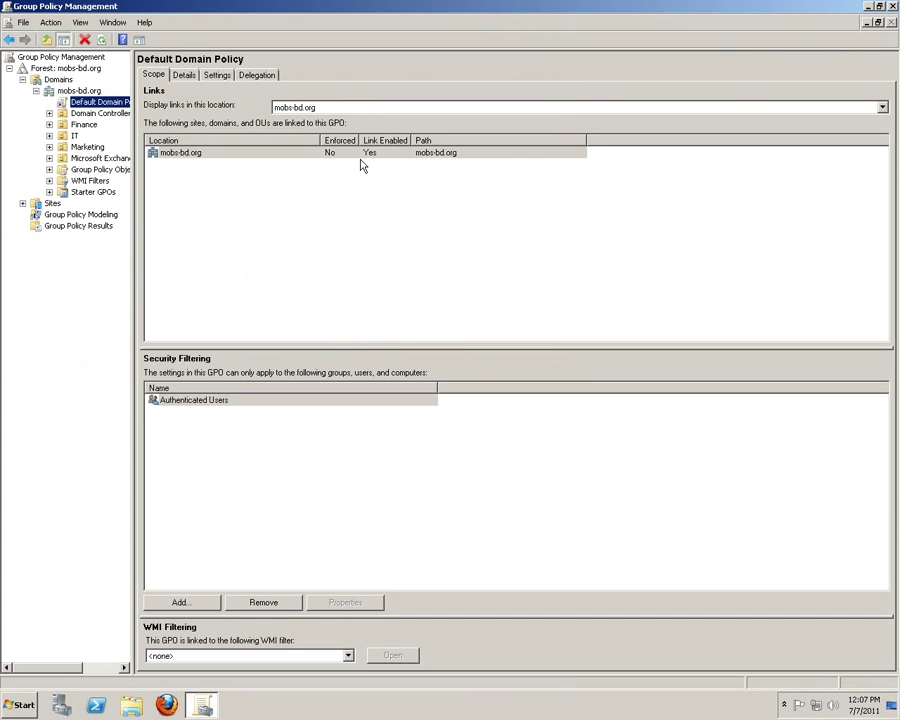
right_click(228, 152)
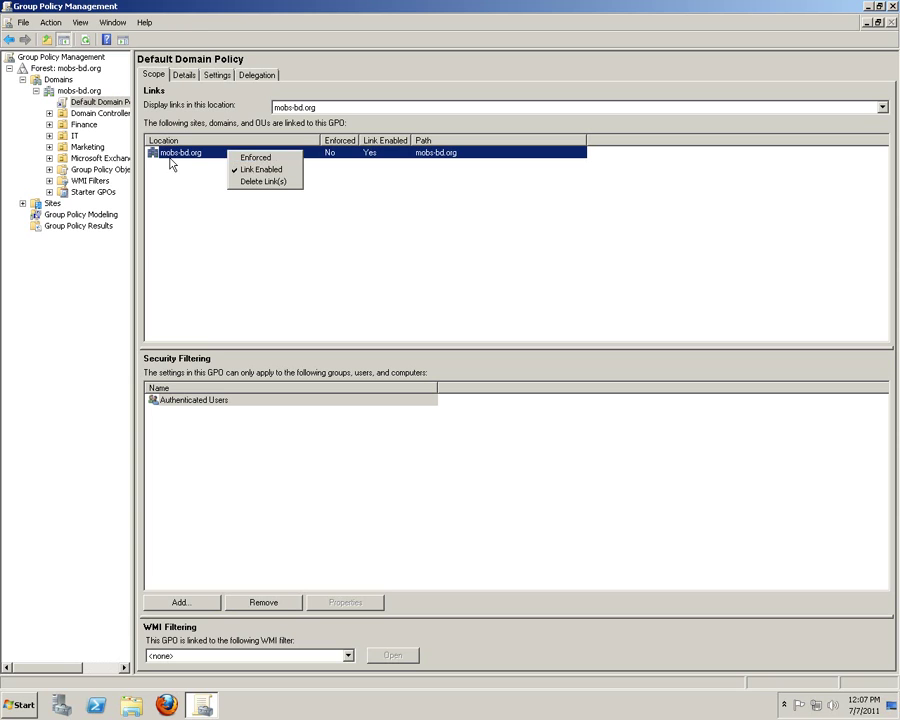
key("Escape")
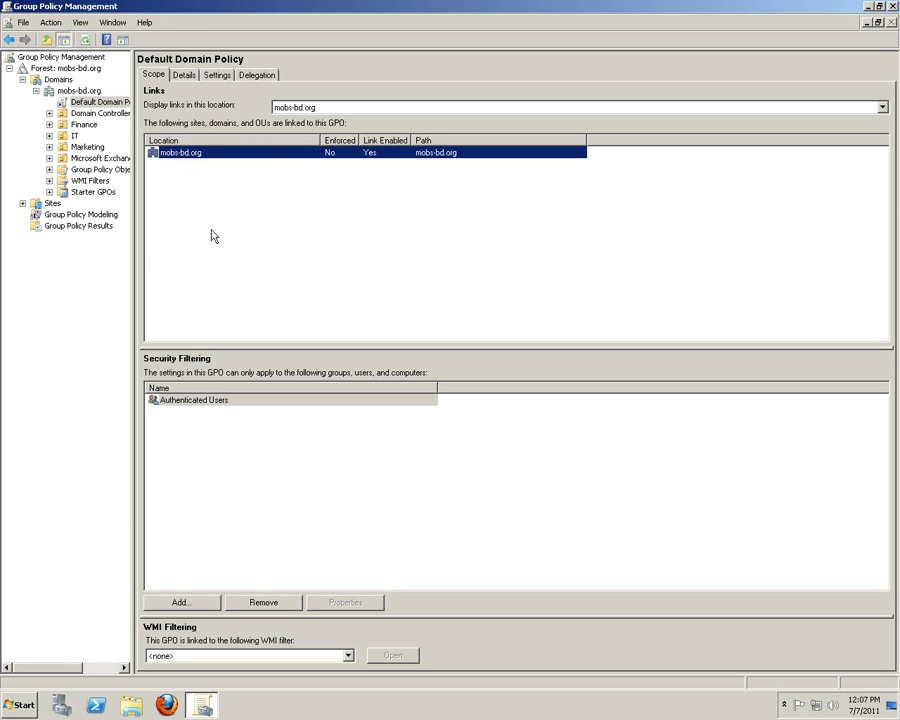
left_click(80, 91)
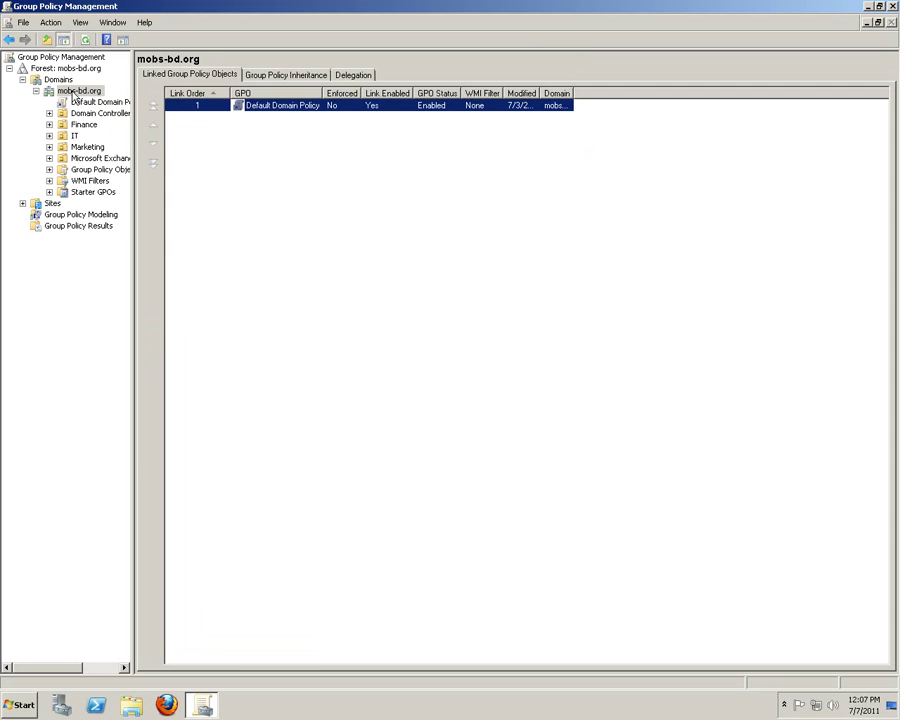
right_click(281, 107)
left_click(312, 116)
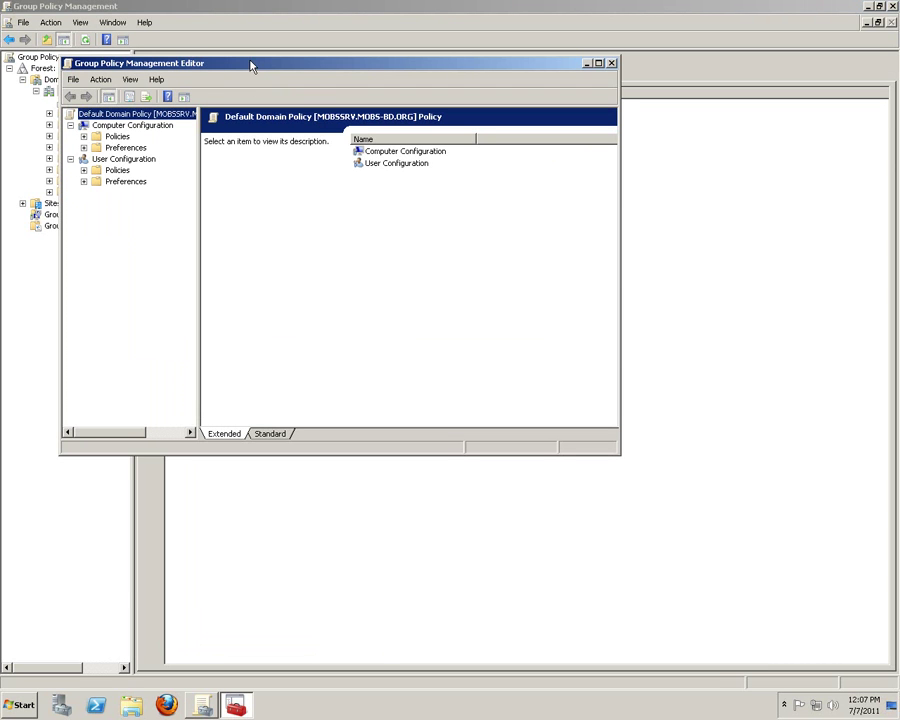
Step: Expand Computer Configuration > Policies > Administrative Templates > System and select Disk Quotas
left_click_drag(253, 69, 420, 126)
left_click(251, 196)
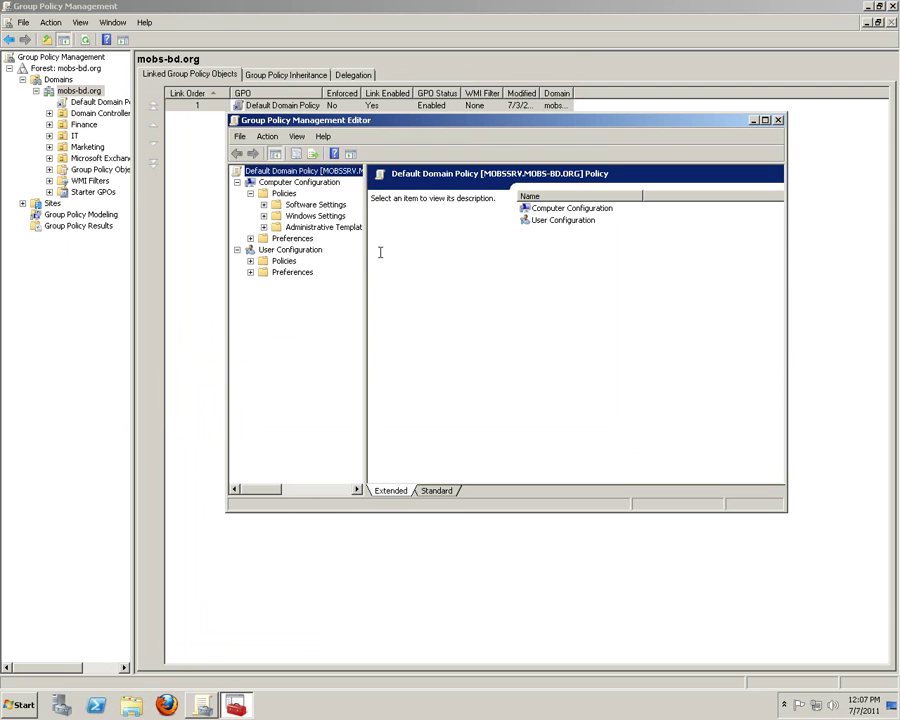
left_click_drag(365, 279, 498, 280)
left_click(264, 229)
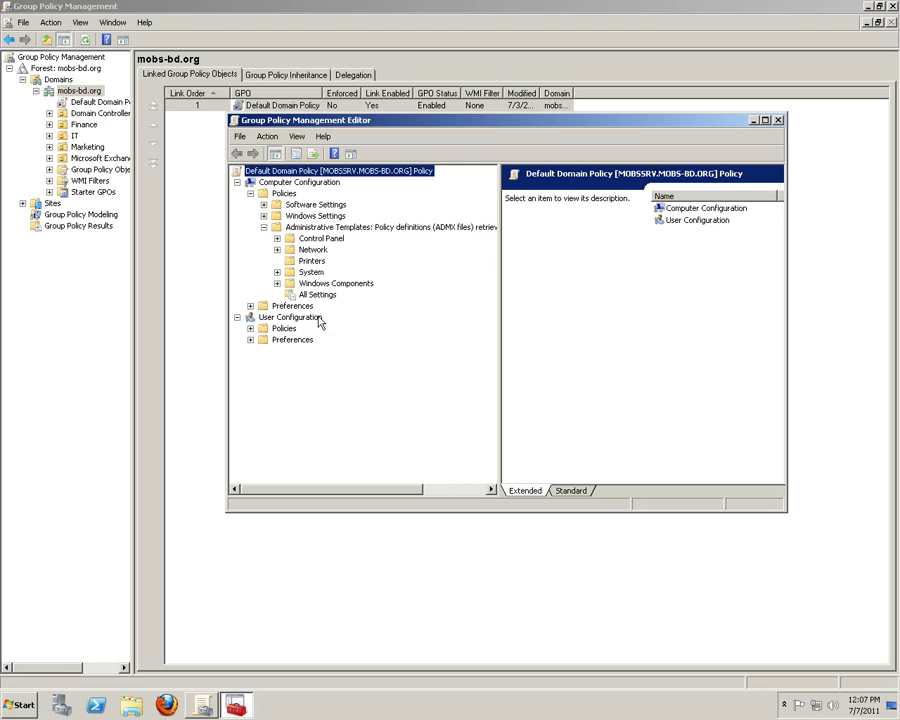
left_click(277, 273)
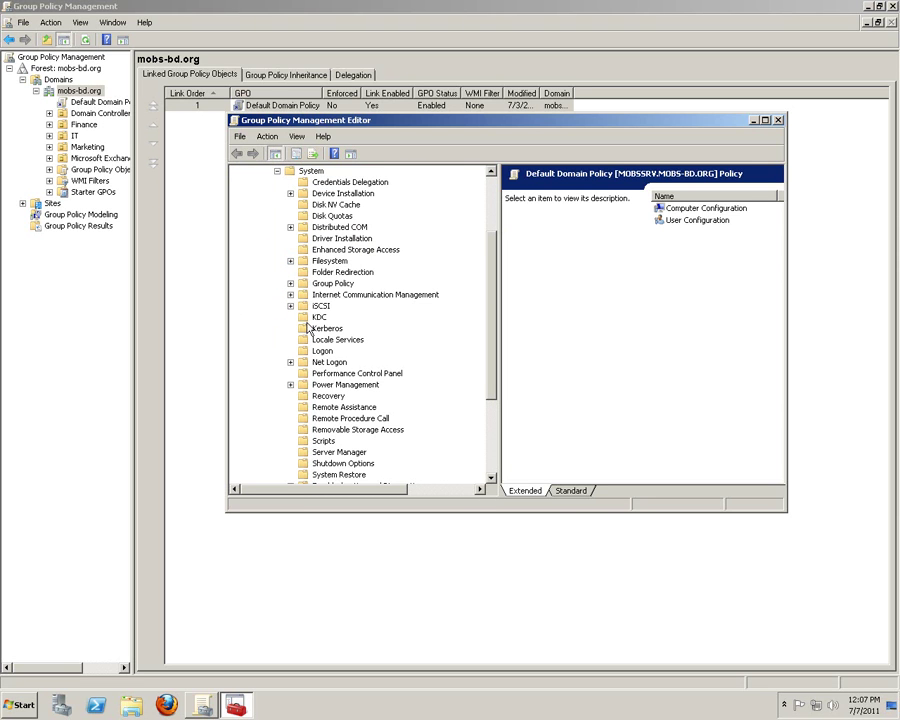
left_click(334, 215)
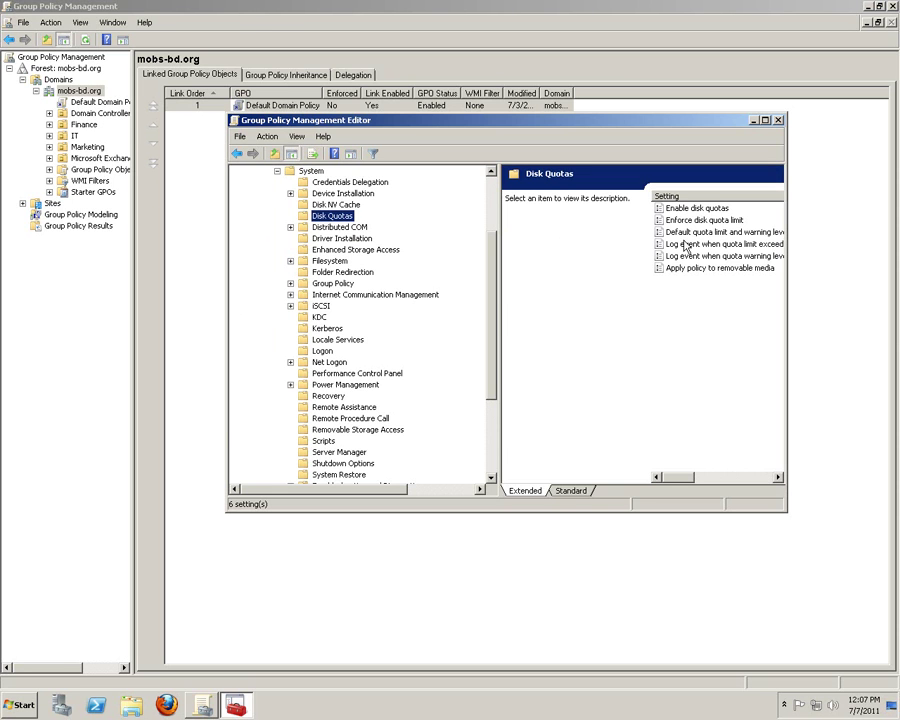
Step: Open Enable disk quotas, then page through each setting up to Apply policy to removable media
double_click(692, 208)
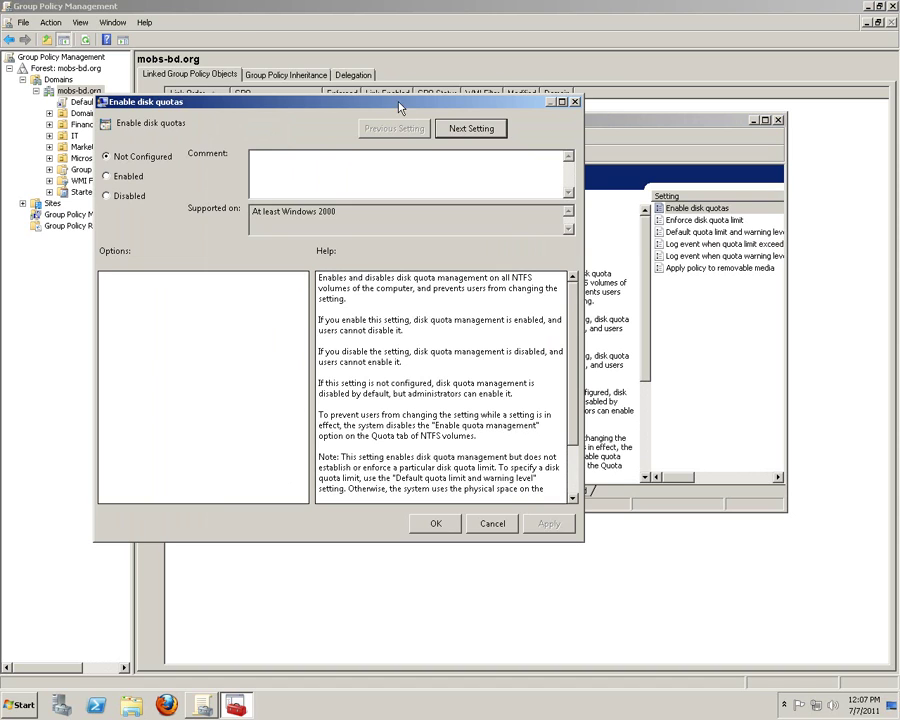
left_click_drag(290, 101, 316, 130)
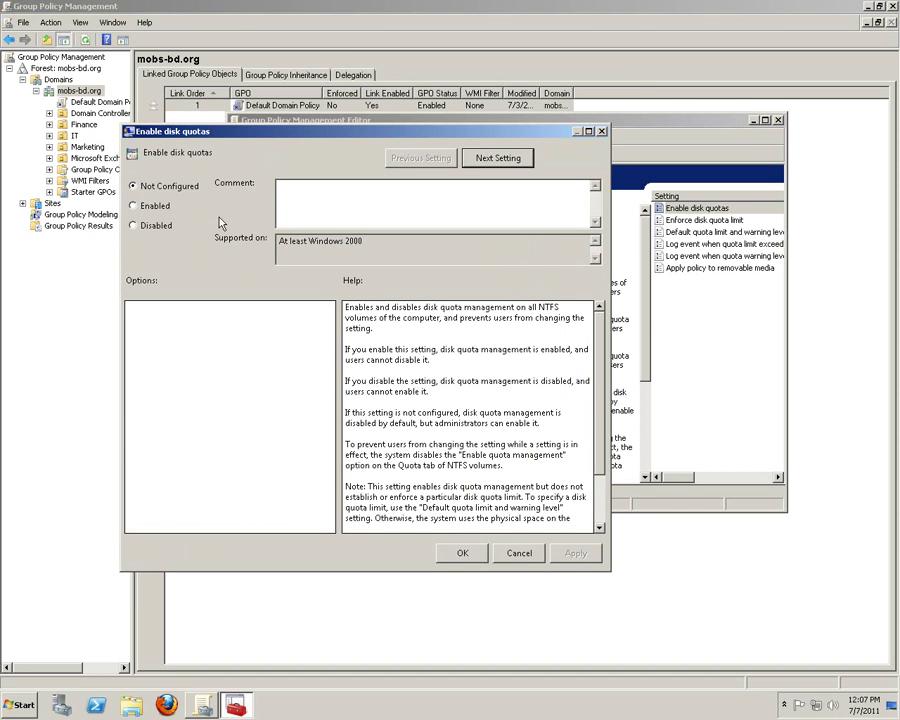
left_click(140, 207)
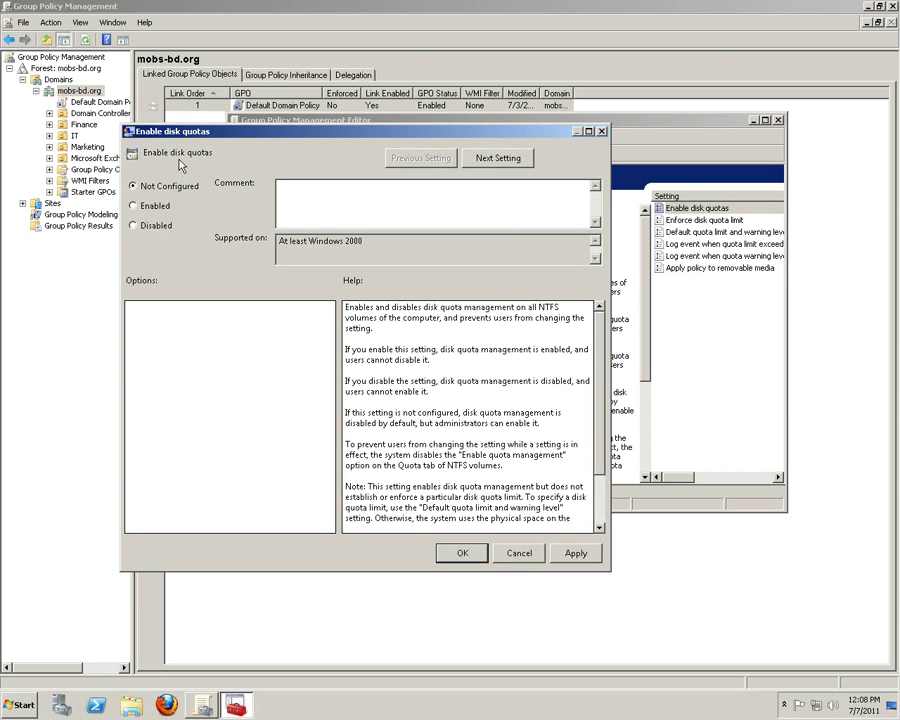
left_click(498, 157)
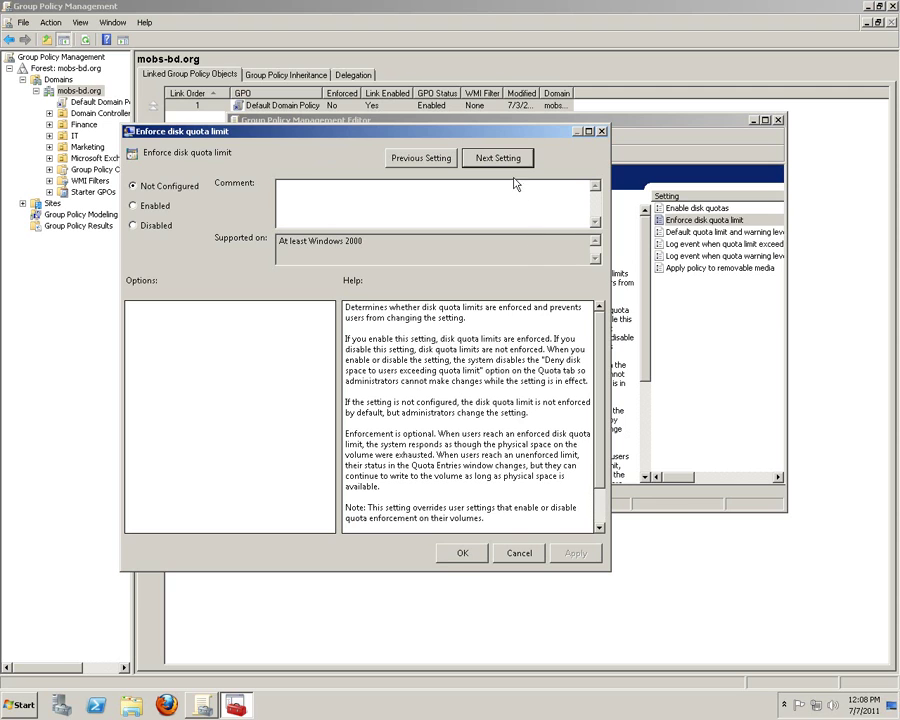
left_click(487, 159)
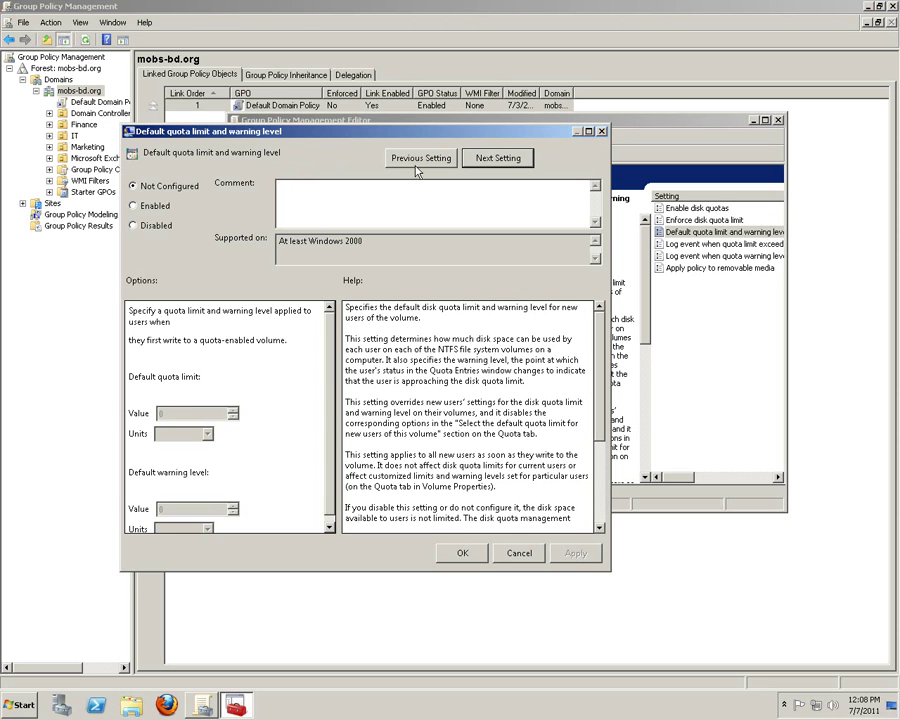
left_click(488, 165)
left_click(488, 166)
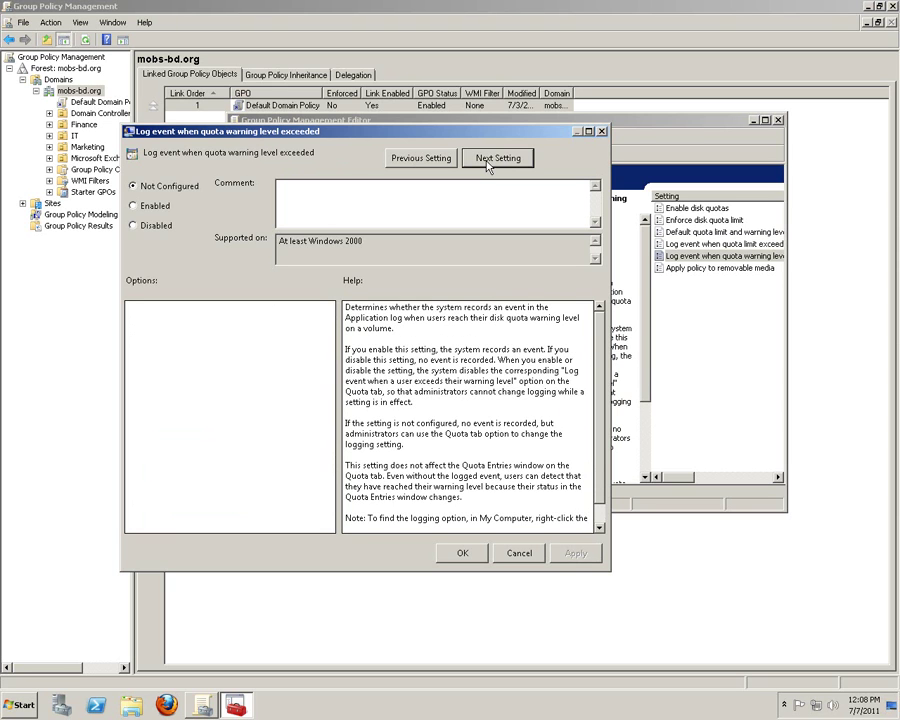
left_click(488, 166)
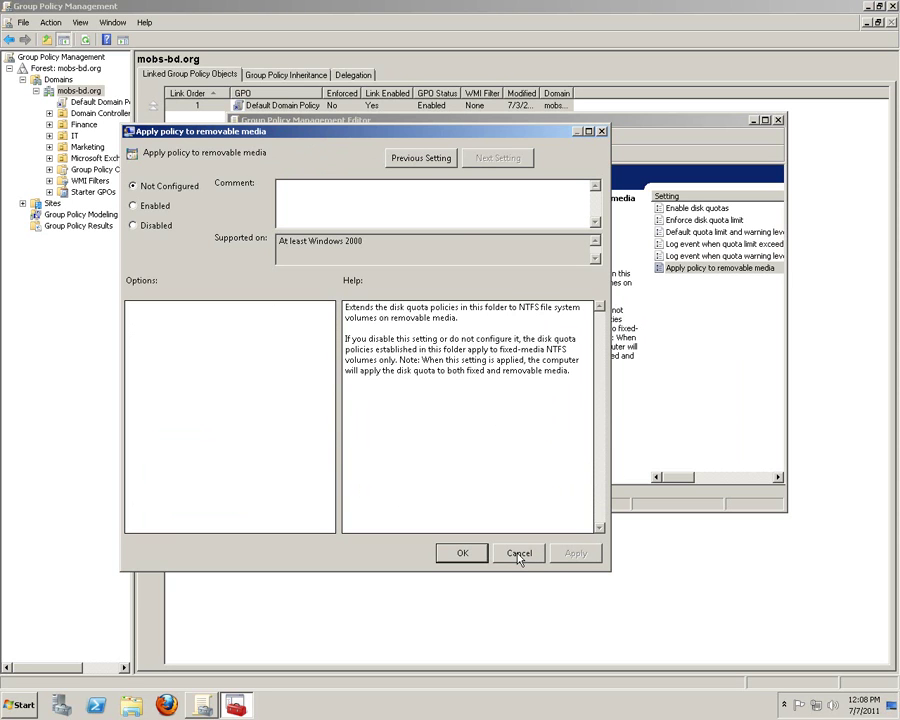
Step: Set Enable disk quotas to Enabled and apply it
left_click(601, 131)
double_click(697, 209)
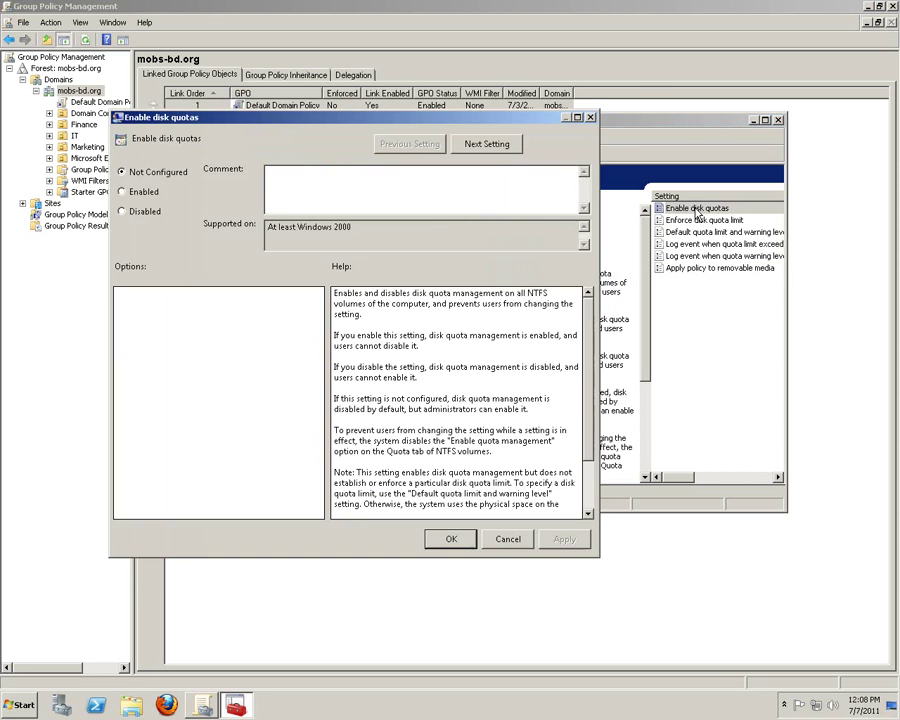
left_click(143, 193)
left_click(565, 539)
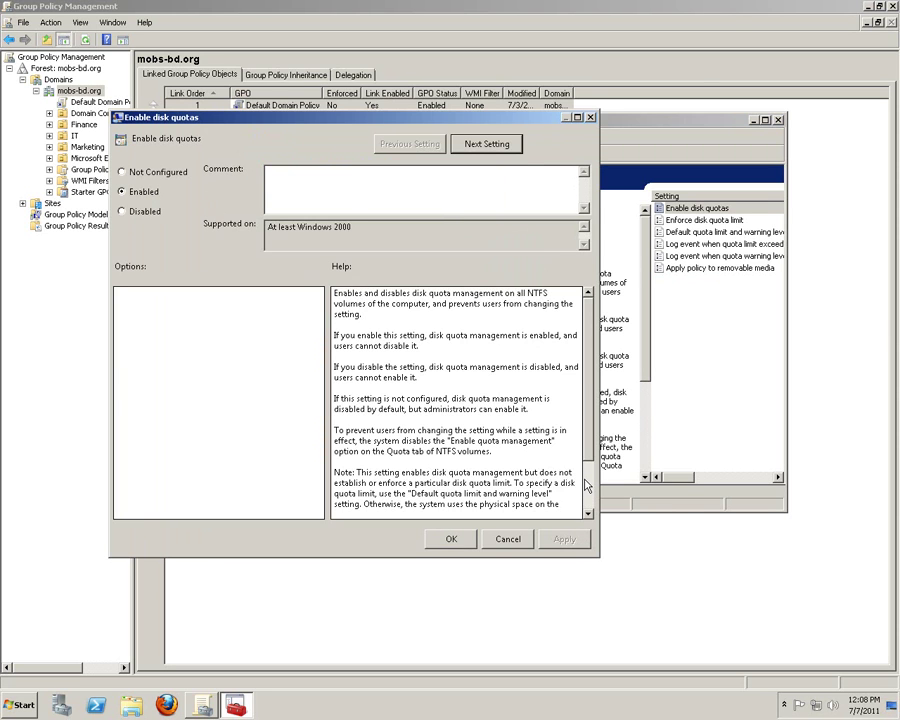
left_click(589, 492)
scroll(591, 490, "up", 2)
Step: Set Enforce disk quota limit to Enabled and apply it
left_click(487, 144)
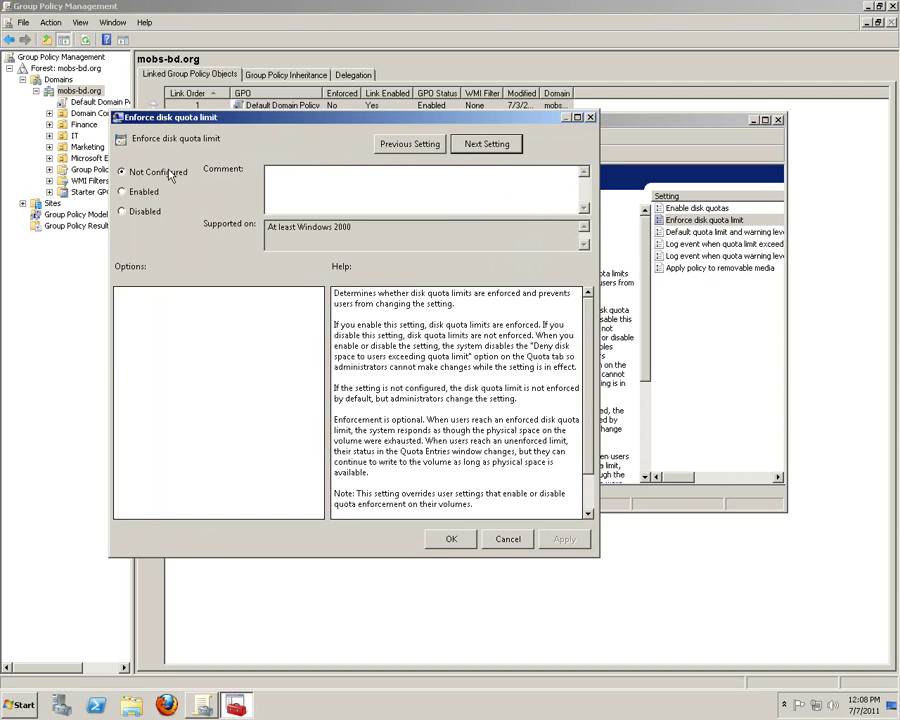
left_click(122, 191)
left_click(564, 539)
left_click(487, 147)
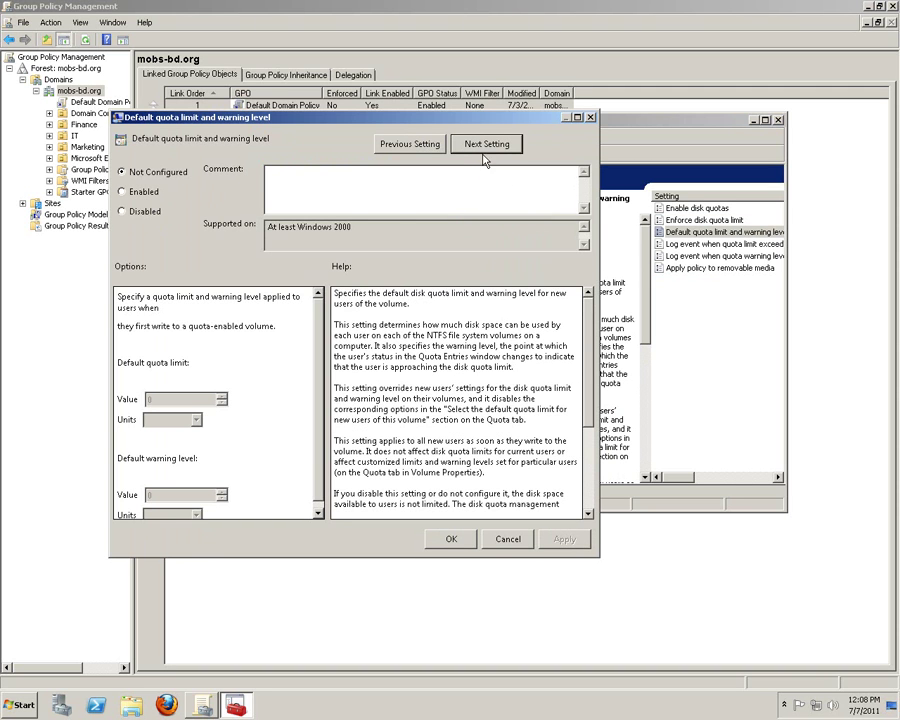
Step: Enable the default quota limit setting and set the limit to 2 GB
left_click(143, 194)
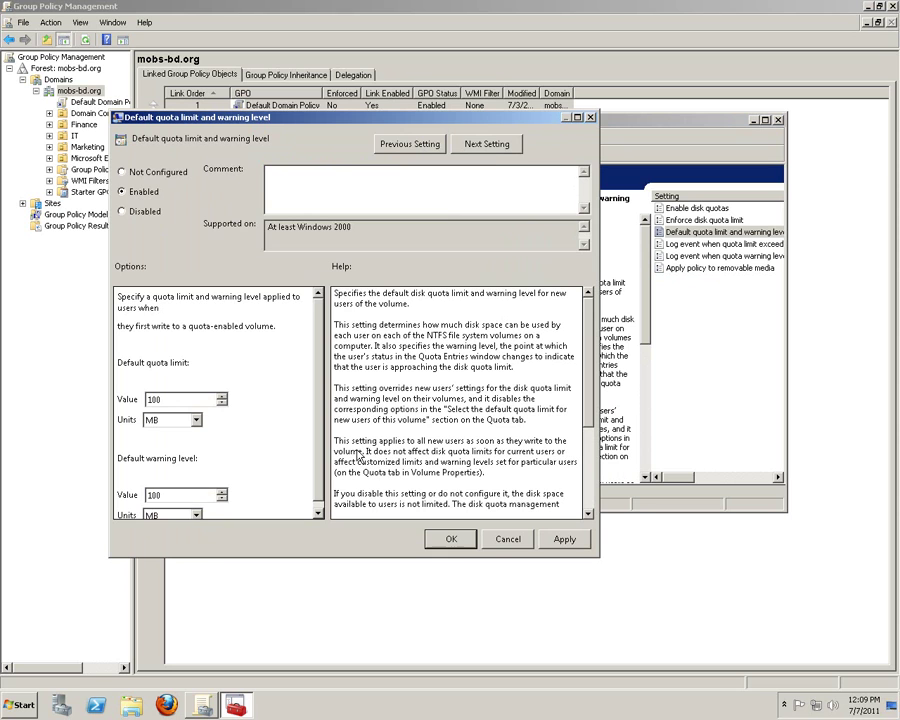
scroll(322, 402, "down", 1)
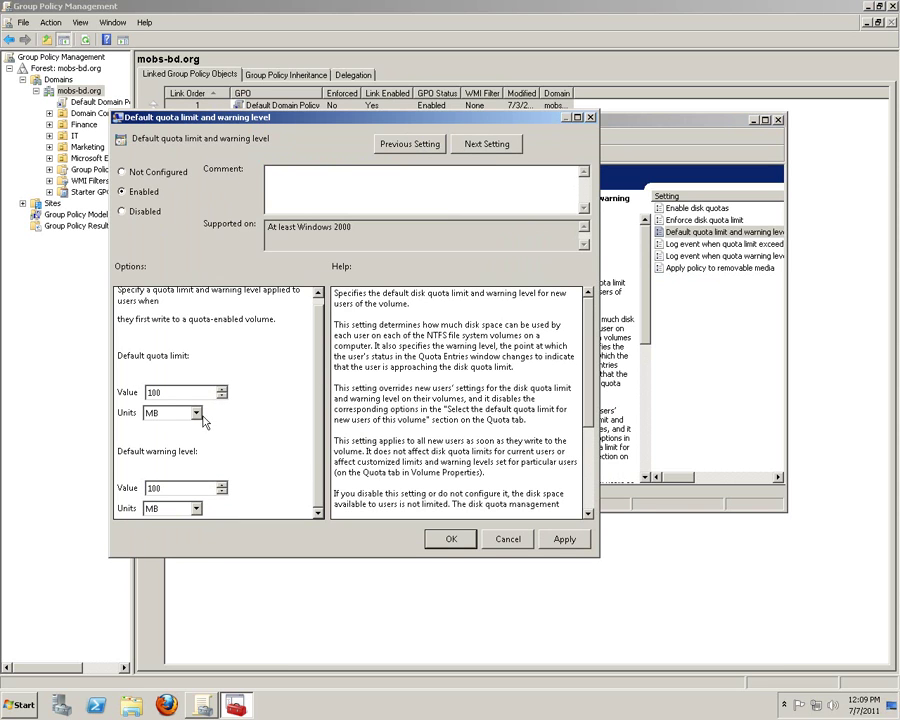
left_click(196, 413)
left_click(170, 448)
left_click_drag(195, 394, 84, 401)
type("2")
Step: Enter 1800 as the warning level, dismiss the maximum value alert, and keep MB units
left_click_drag(595, 553, 634, 604)
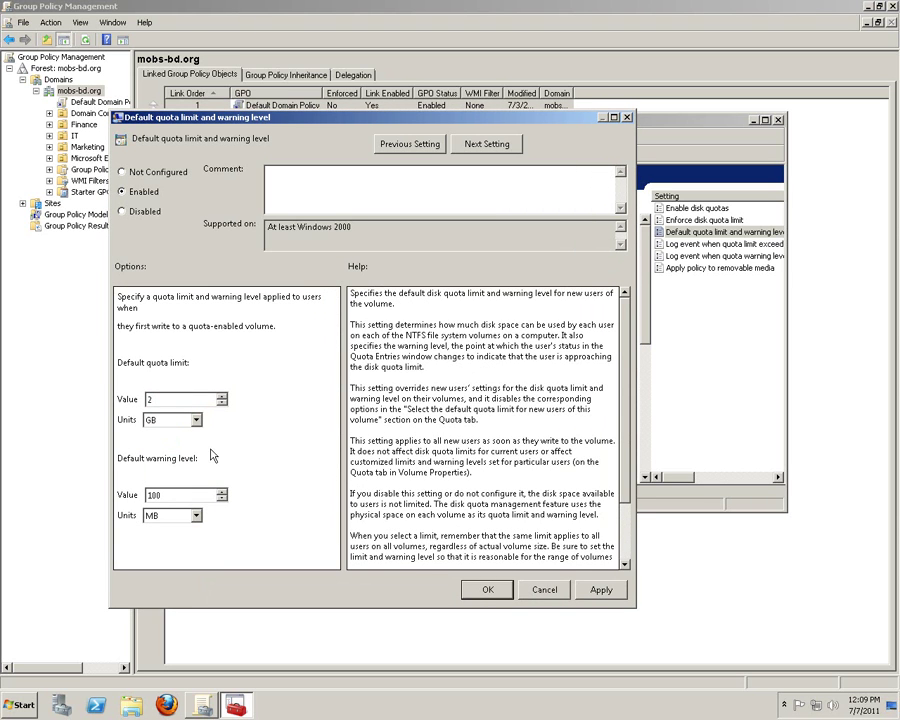
double_click(206, 494)
type("1800")
left_click(196, 516)
left_click(478, 394)
left_click(197, 516)
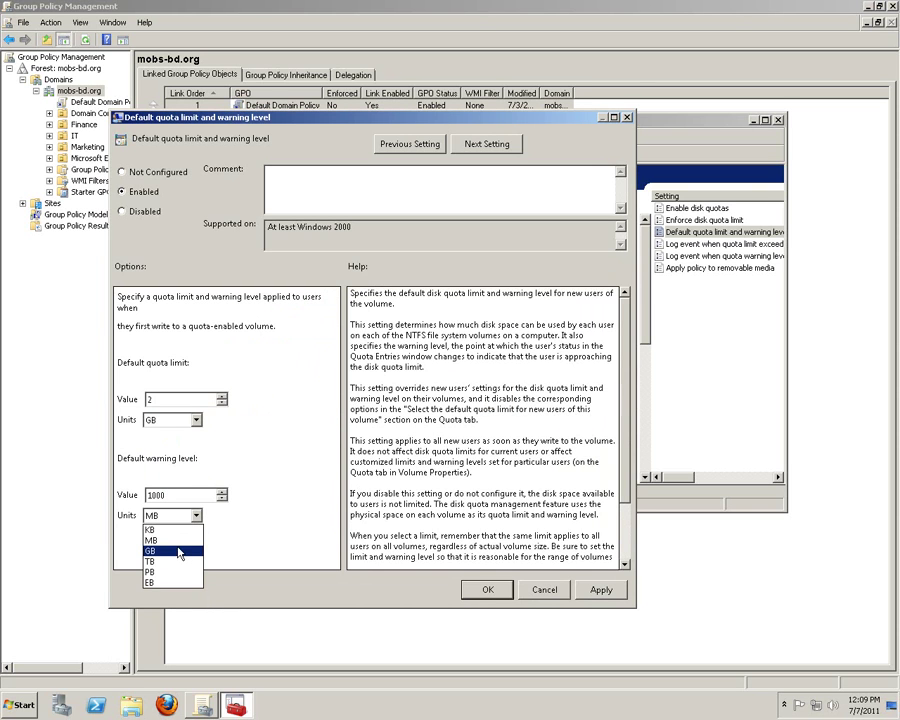
left_click(184, 546)
left_click(196, 516)
left_click(190, 541)
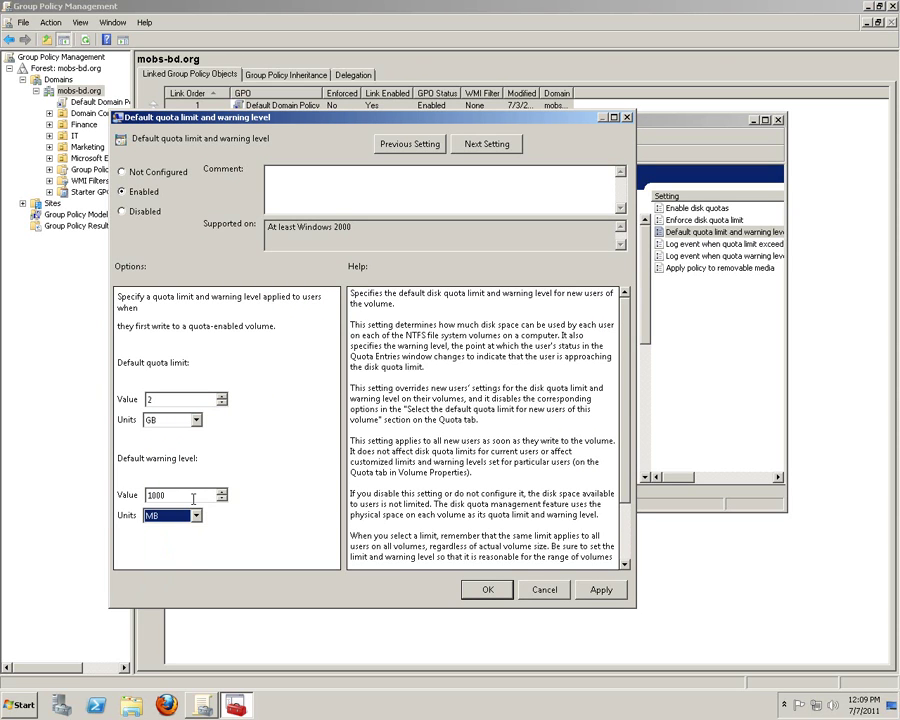
Step: Apply the 2 GB limit with the warning level capped at 1000 MB
left_click_drag(172, 495, 124, 503)
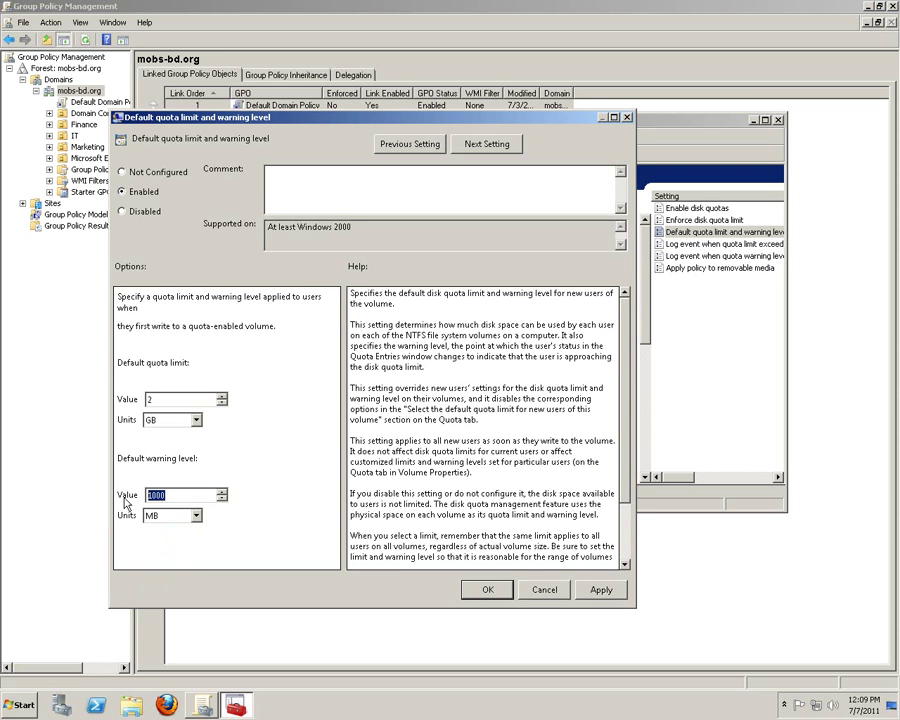
type("1800")
left_click(601, 590)
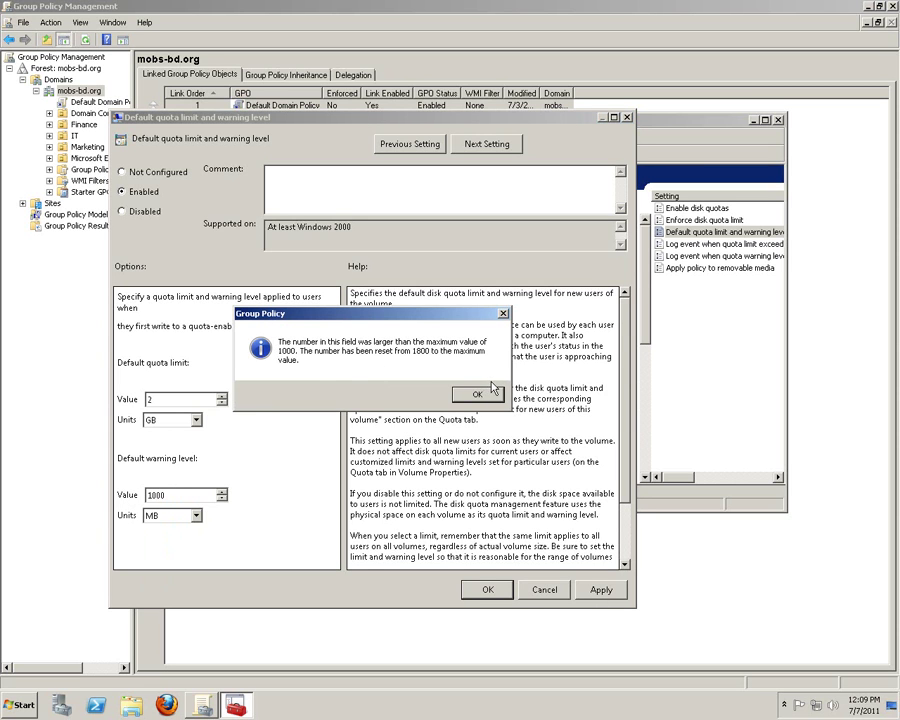
left_click(478, 396)
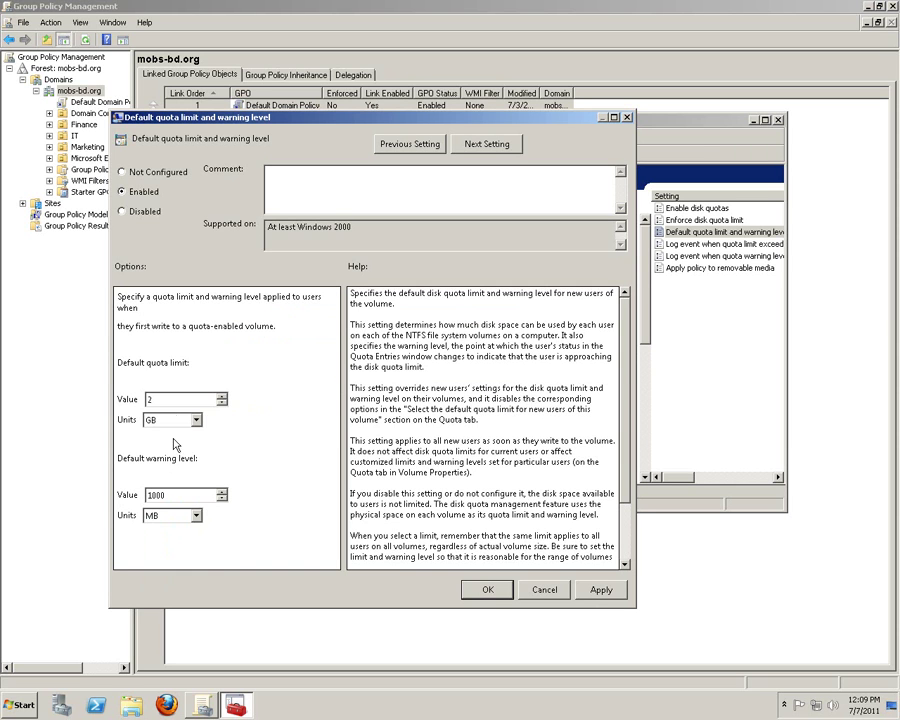
left_click(197, 516)
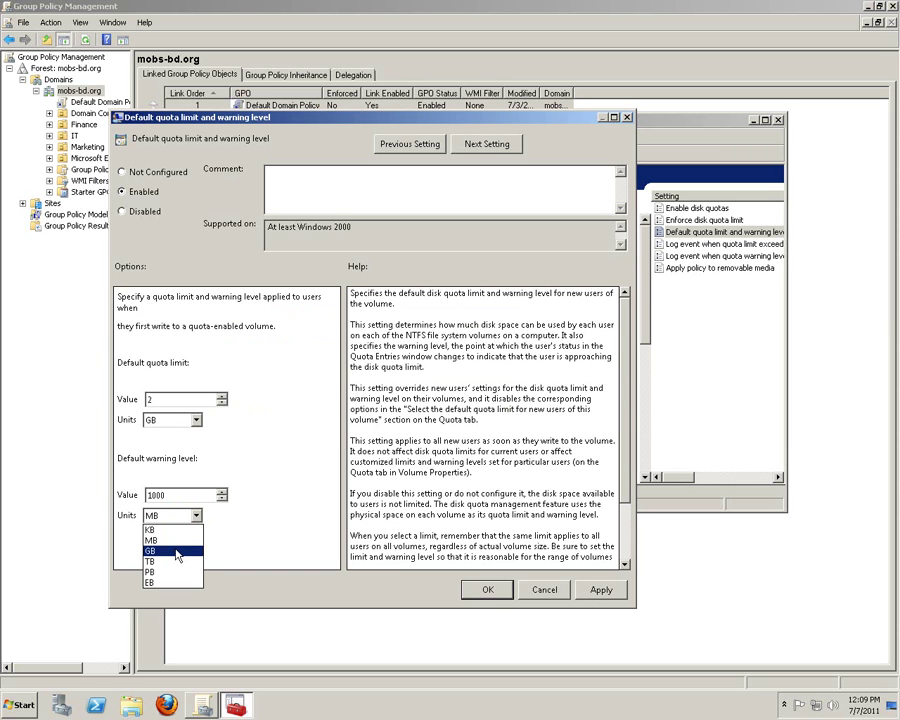
left_click(177, 540)
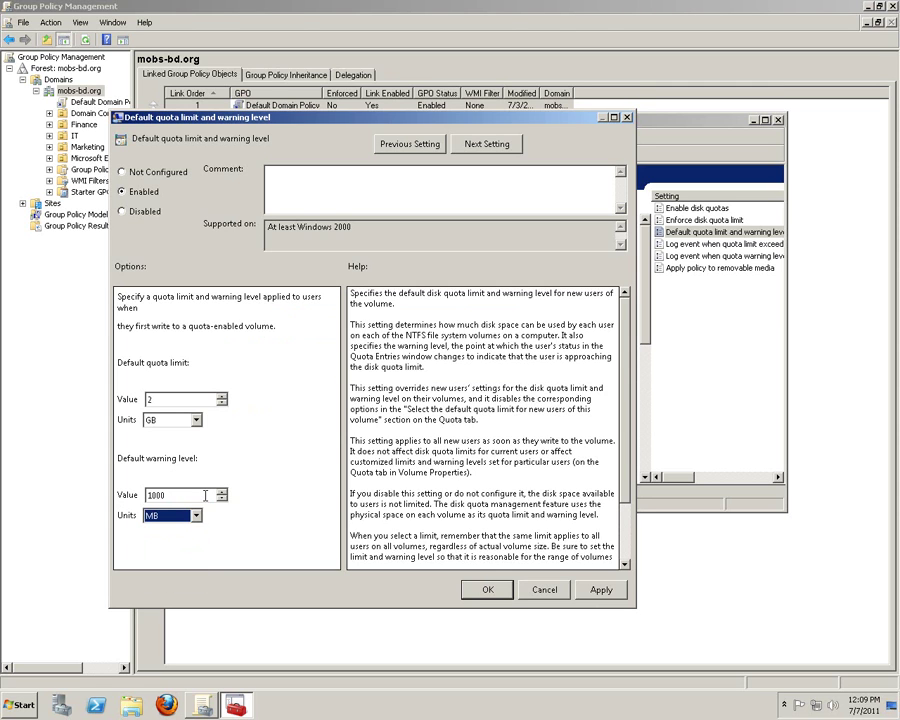
left_click(604, 593)
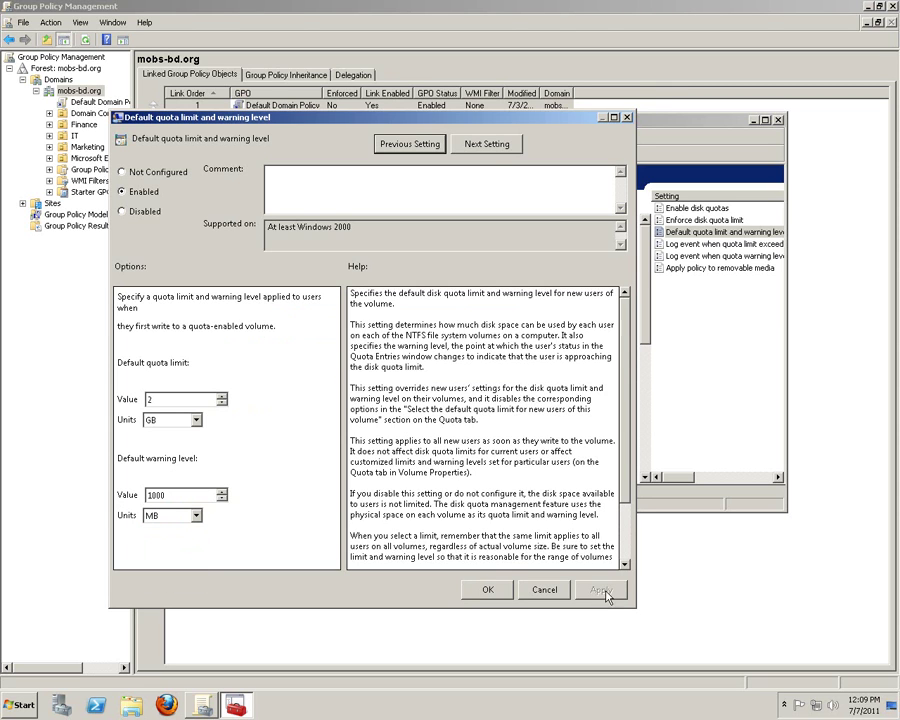
Step: Enable event logging for both quota-limit and warning-level breaches, applying each
left_click(495, 150)
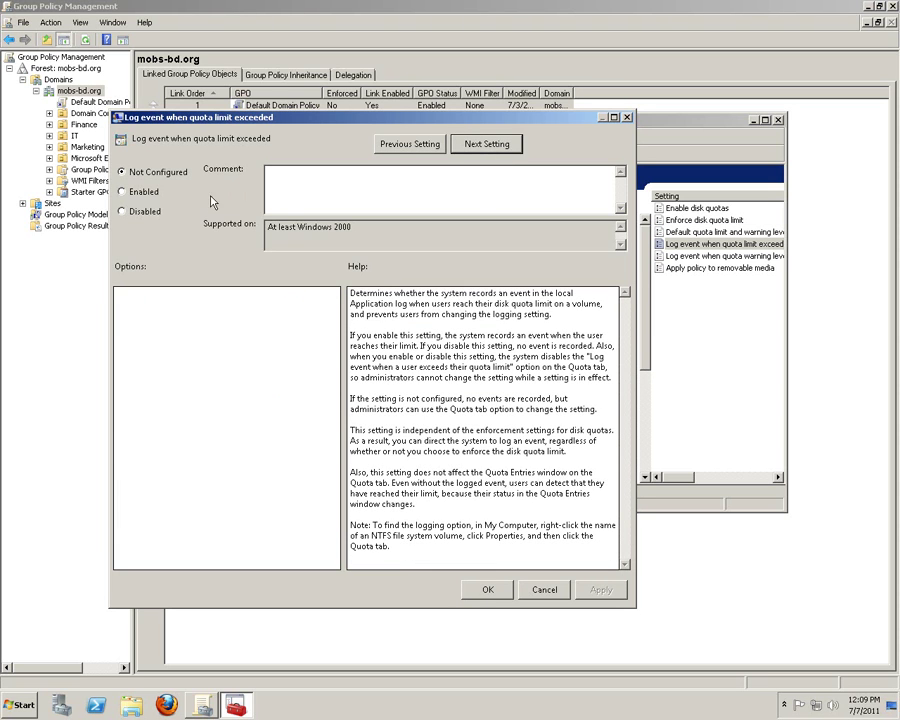
left_click(130, 191)
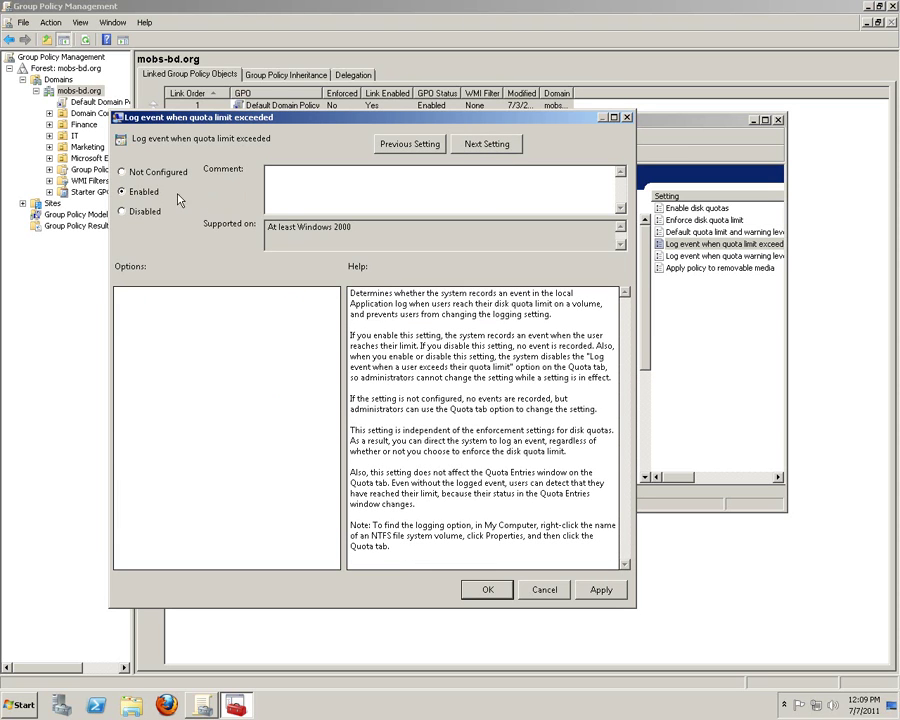
left_click(601, 589)
left_click(477, 146)
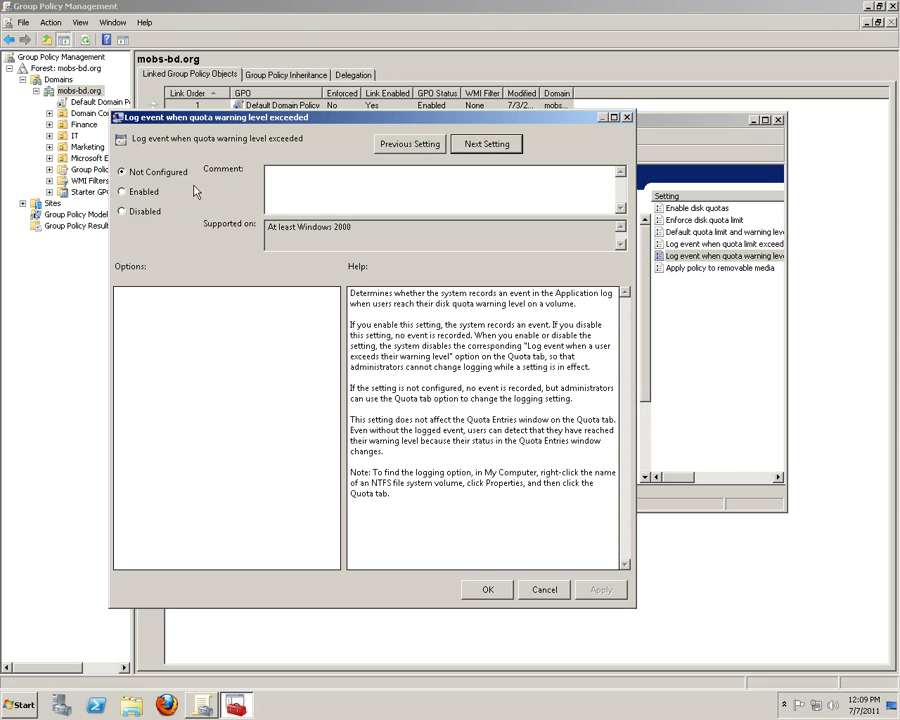
left_click(148, 196)
left_click(600, 589)
Step: Set Apply policy to removable media to Disabled, apply, and close the dialog
left_click(488, 144)
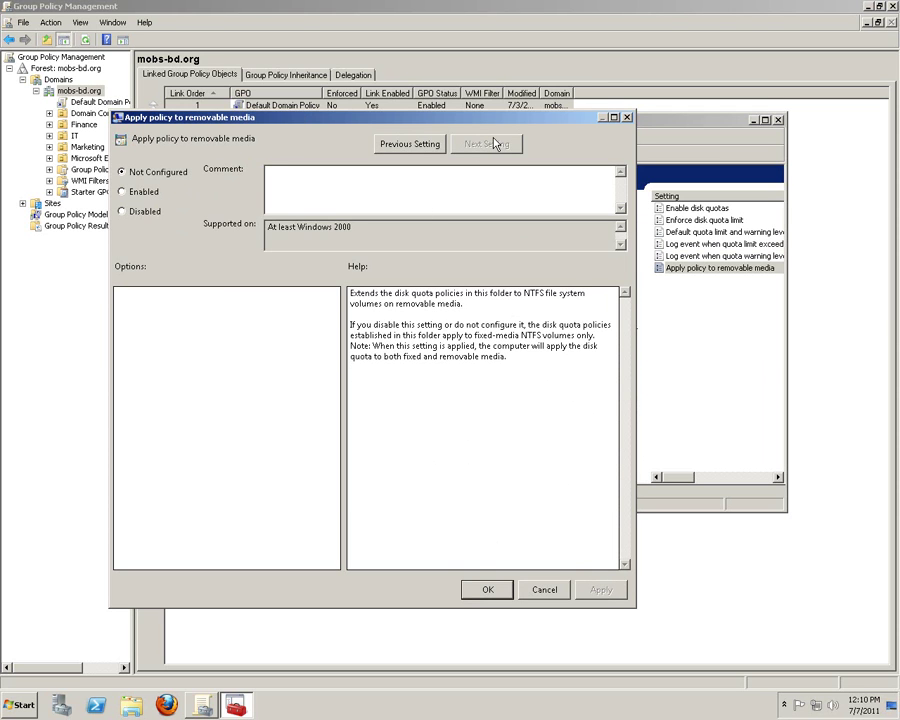
left_click(134, 213)
left_click(605, 589)
left_click(488, 590)
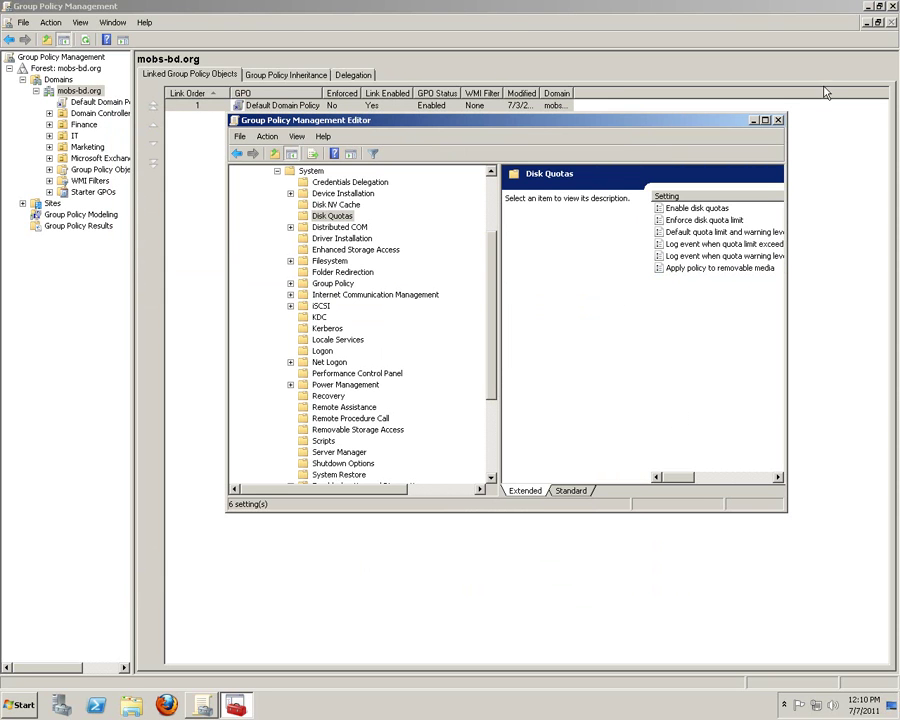
Step: Close the Group Policy Management Editor and restore the Group Policy Management console to a window
left_click(779, 122)
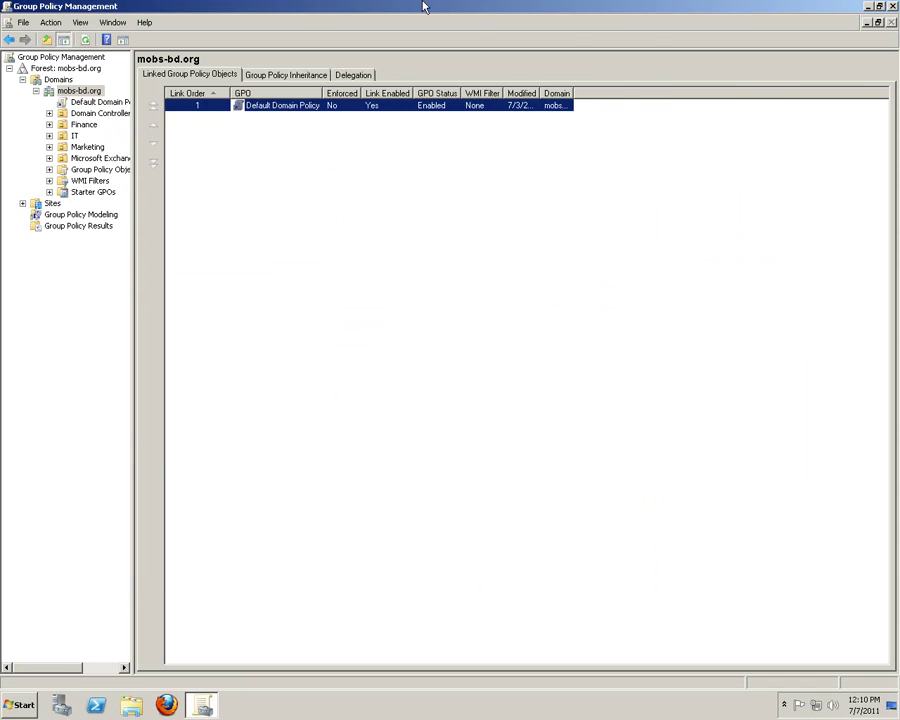
double_click(298, 5)
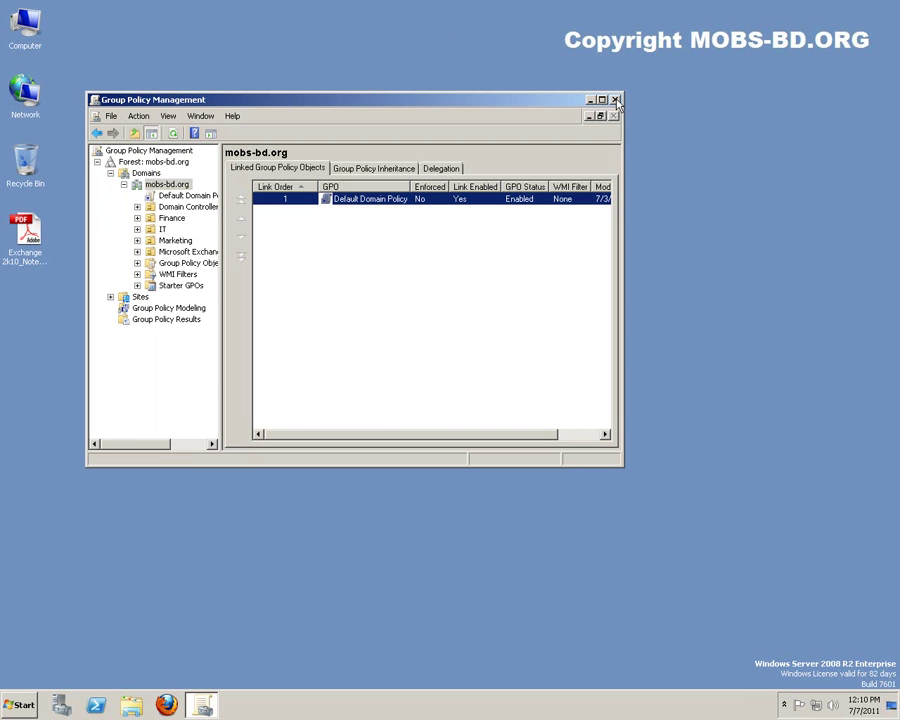